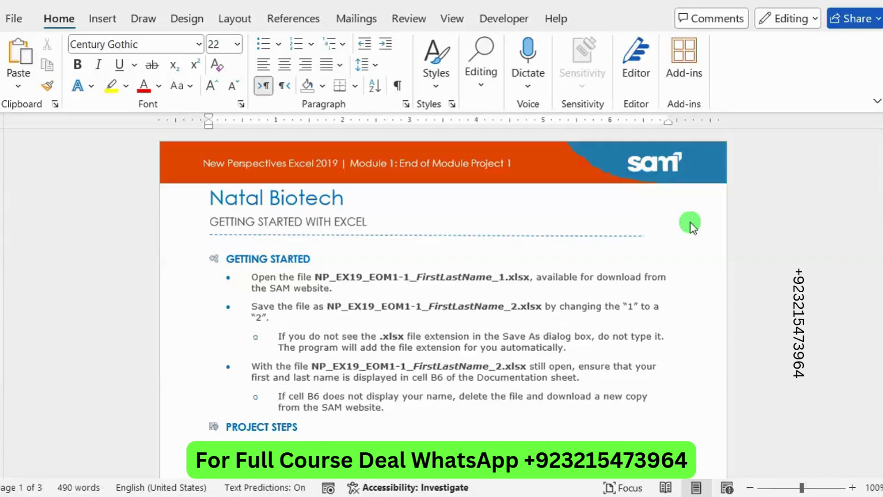
# Step: Highlight the first project step's instruction in bright green
pyautogui.scroll(-4, 690, 222)
pyautogui.scroll(-2, 690, 222)
pyautogui.moveTo(252, 258)
pyautogui.mouseDown()
pyautogui.moveTo(292, 259)
pyautogui.moveTo(258, 248)
pyautogui.moveTo(291, 260)
pyautogui.mouseUp()
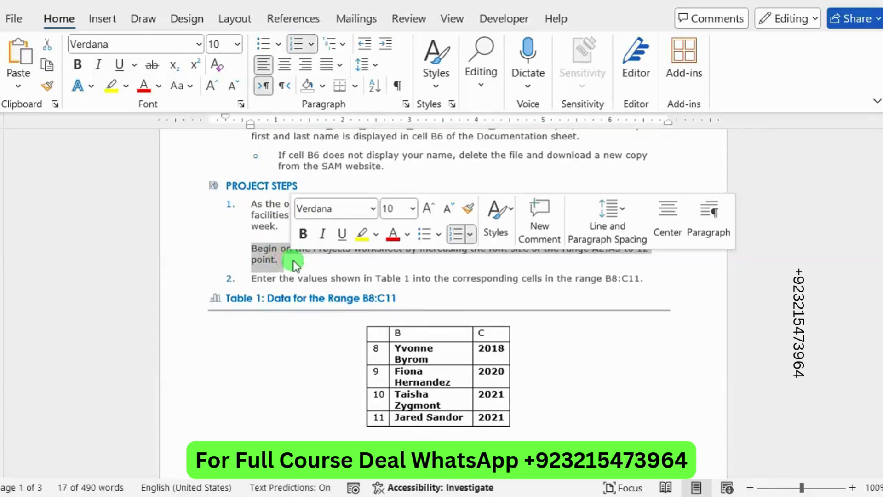
pyautogui.click(377, 234)
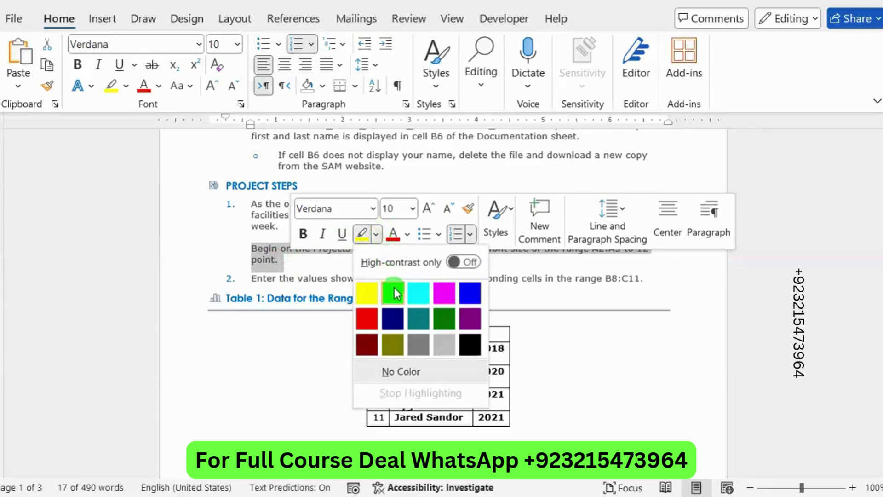
pyautogui.click(392, 291)
pyautogui.click(364, 240)
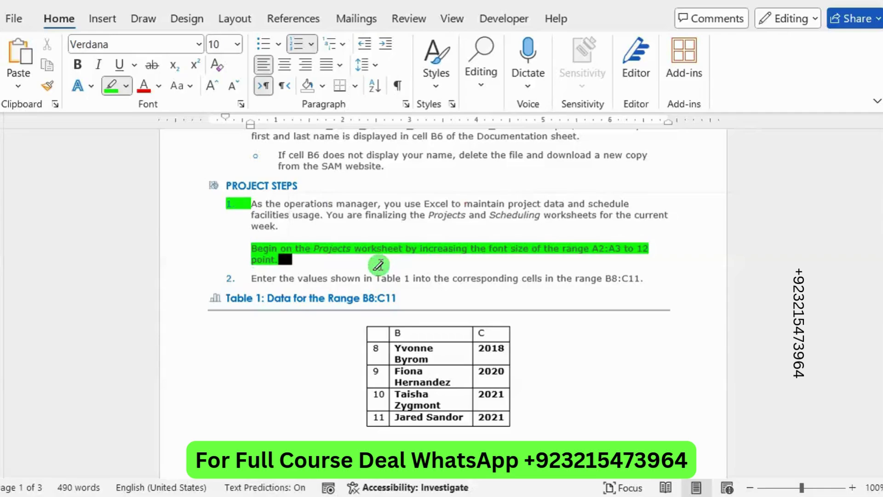
pyautogui.click(114, 87)
pyautogui.click(292, 186)
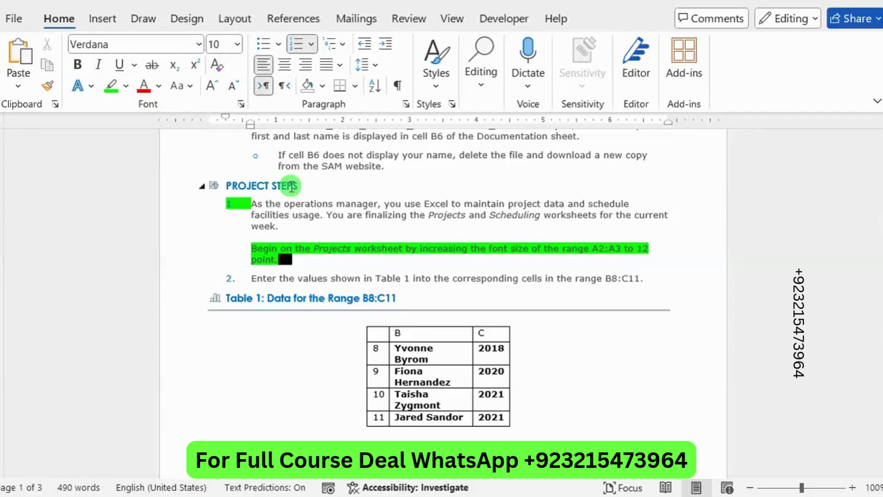
# Step: Select the range reference A2:A3 in the step and switch to Excel
pyautogui.click(598, 249)
pyautogui.moveTo(598, 248); pyautogui.dragTo(618, 256)
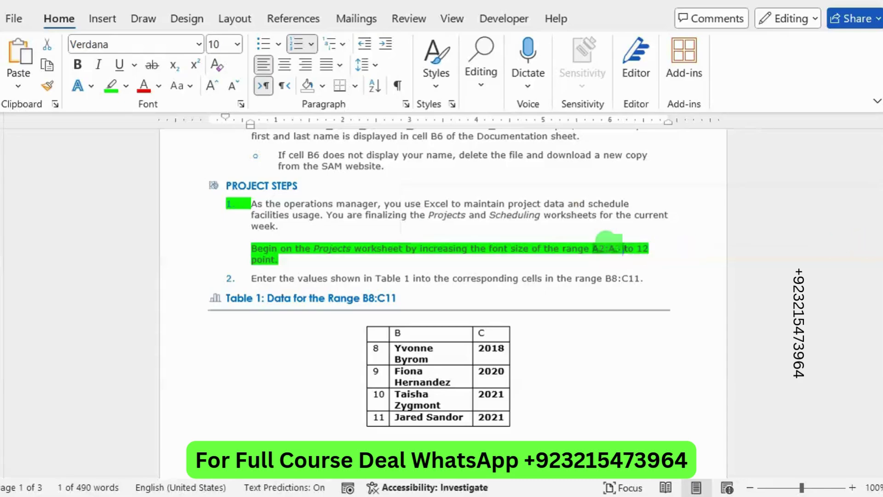
pyautogui.hotkey('alt', 'Tab')
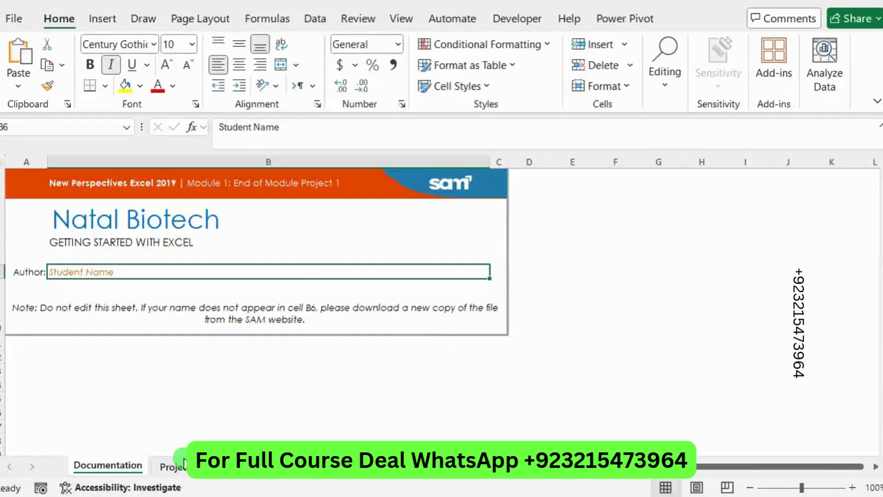
# Step: On the Projects sheet, set cells A2:A3 to a 12-point font size
pyautogui.click(184, 462)
pyautogui.click(35, 121)
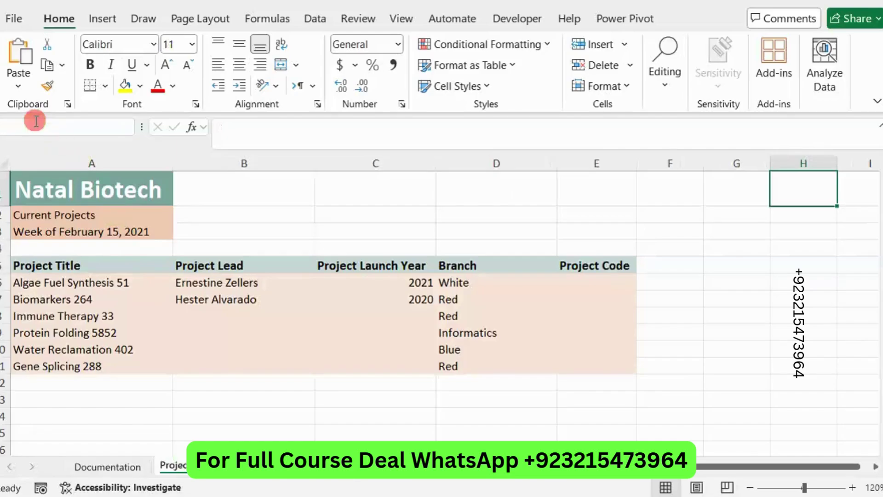
pyautogui.write('A2:A3')
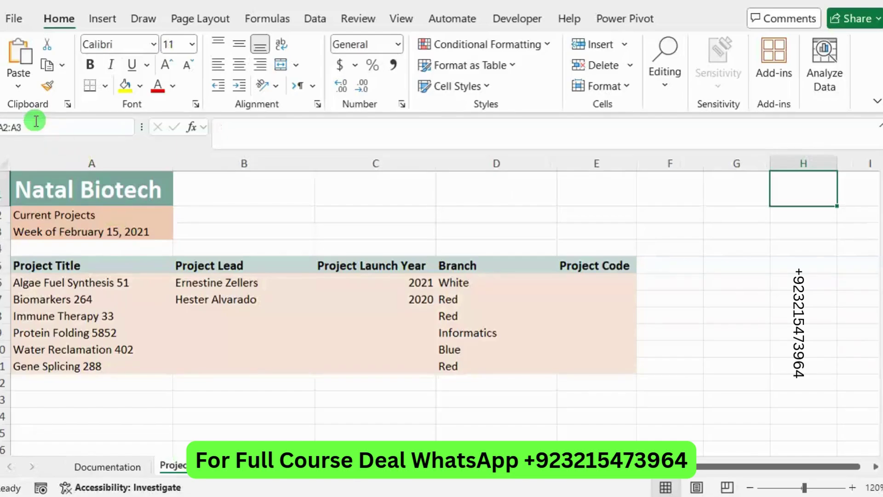
pyautogui.press('Return')
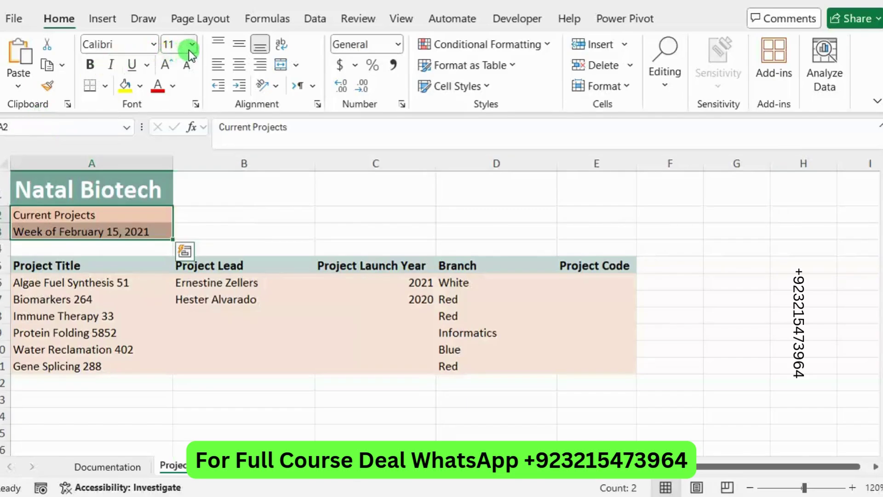
pyautogui.click(189, 46)
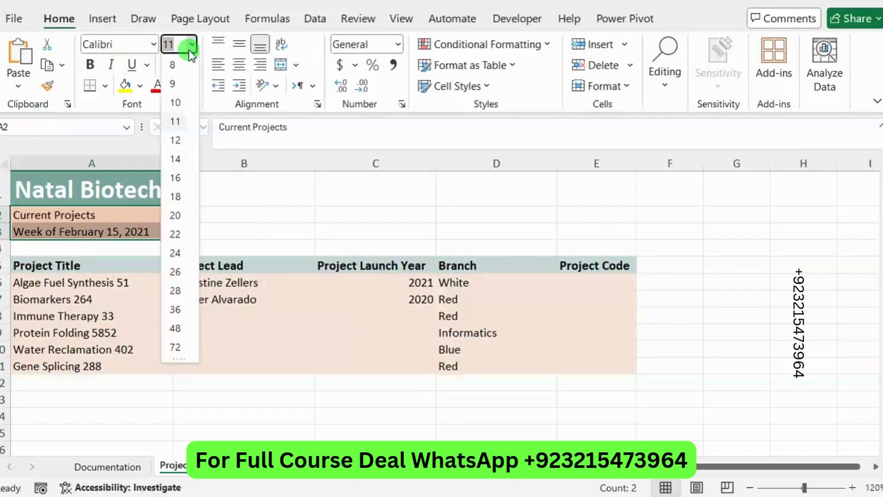
pyautogui.click(177, 139)
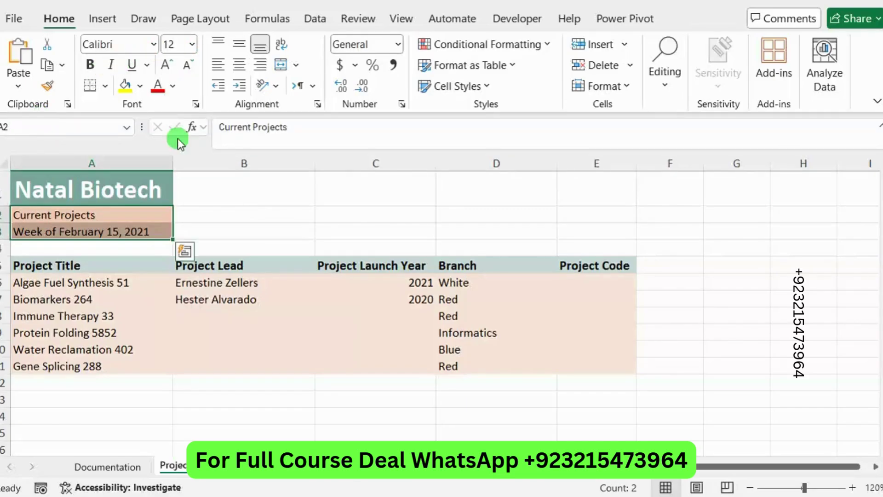
# Step: Move the bright green highlight from the finished font-size step onto step 2
pyautogui.click(881, 228)
pyautogui.hotkey('alt', 'Tab')
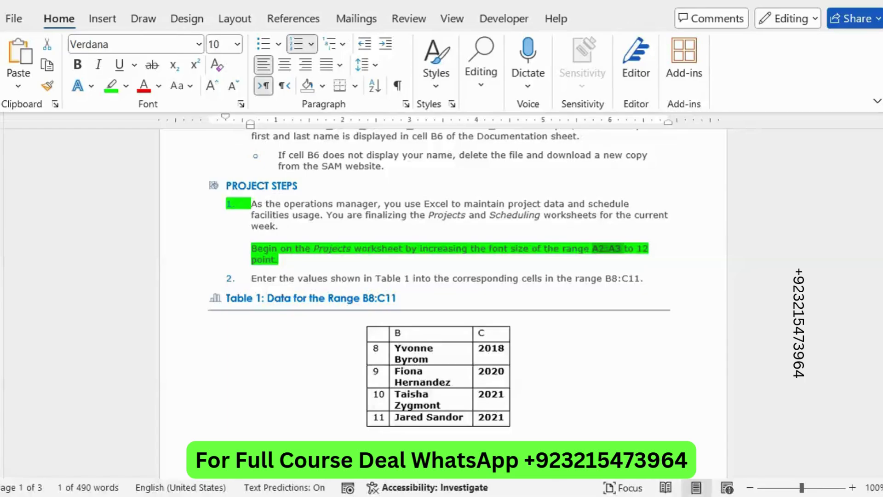
pyautogui.moveTo(278, 260); pyautogui.dragTo(248, 251)
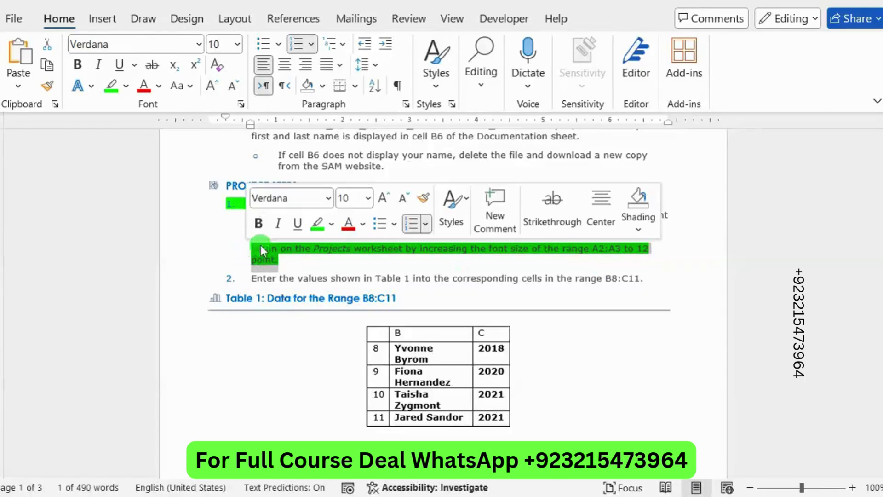
pyautogui.click(317, 225)
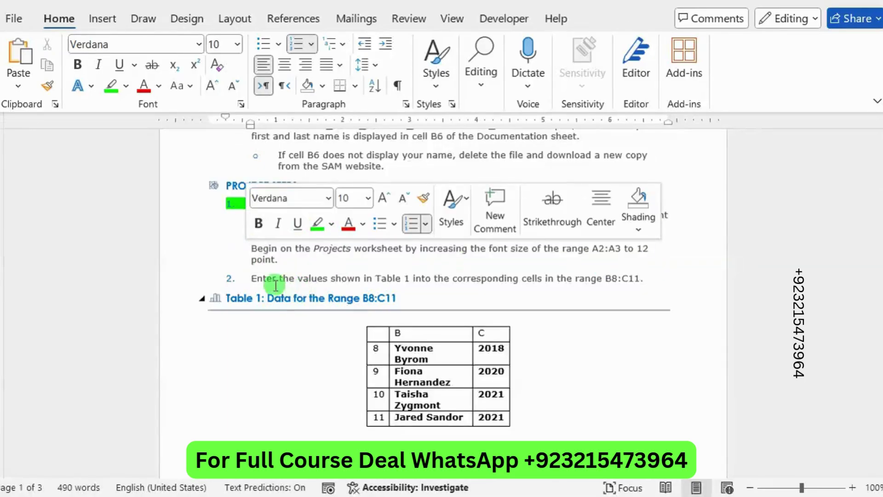
pyautogui.click(250, 282)
pyautogui.moveTo(250, 281); pyautogui.dragTo(653, 290)
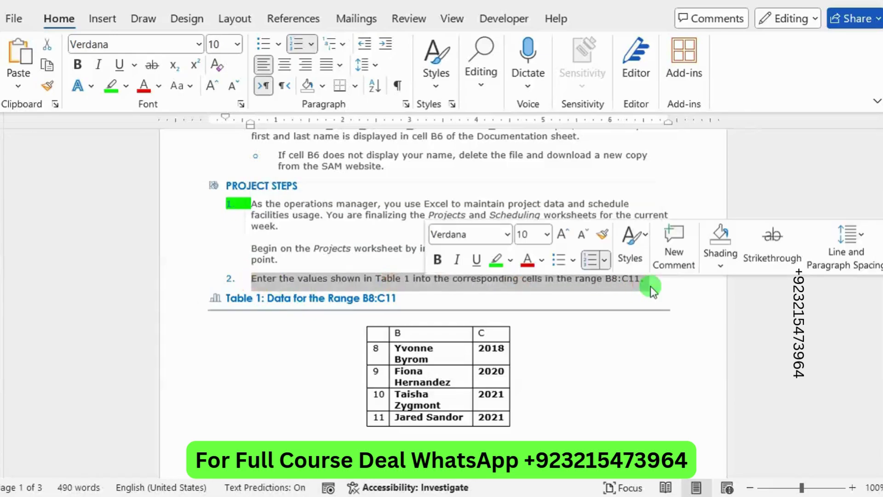
pyautogui.click(496, 264)
pyautogui.click(489, 299)
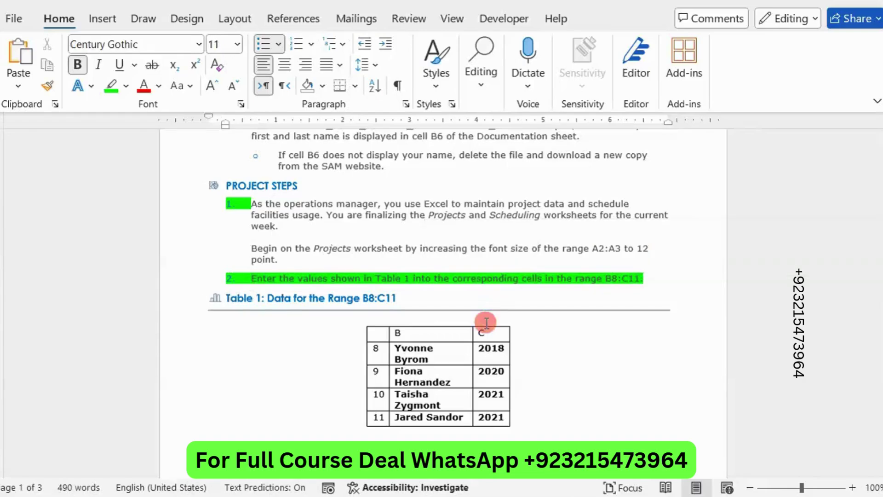
# Step: Select the row 8 project lead name in Table 1 and return to Excel
pyautogui.scroll(-3, 485, 320)
pyautogui.click(406, 278)
pyautogui.moveTo(406, 278); pyautogui.dragTo(396, 277)
pyautogui.hotkey('ctrl', 'c')
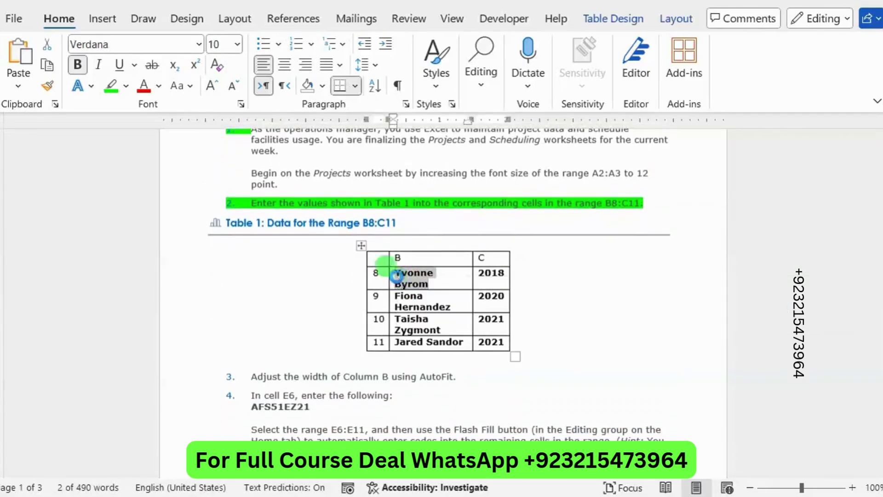
pyautogui.hotkey('alt', 'Tab')
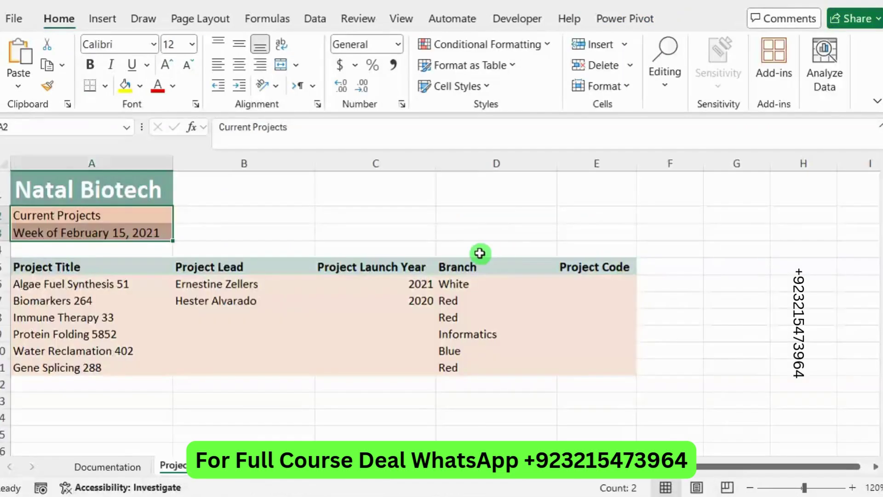
# Step: Paste the row 8 and row 9 project leads from Table 1 into B8 and B9
pyautogui.click(212, 312)
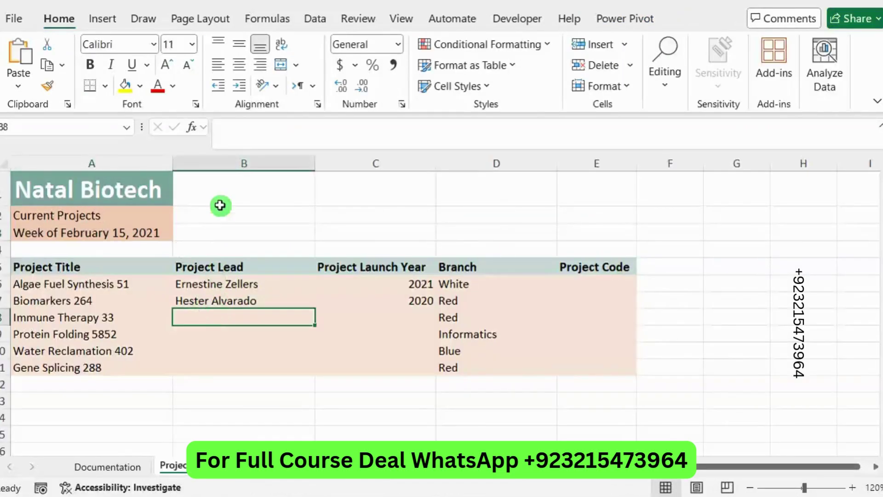
pyautogui.click(232, 144)
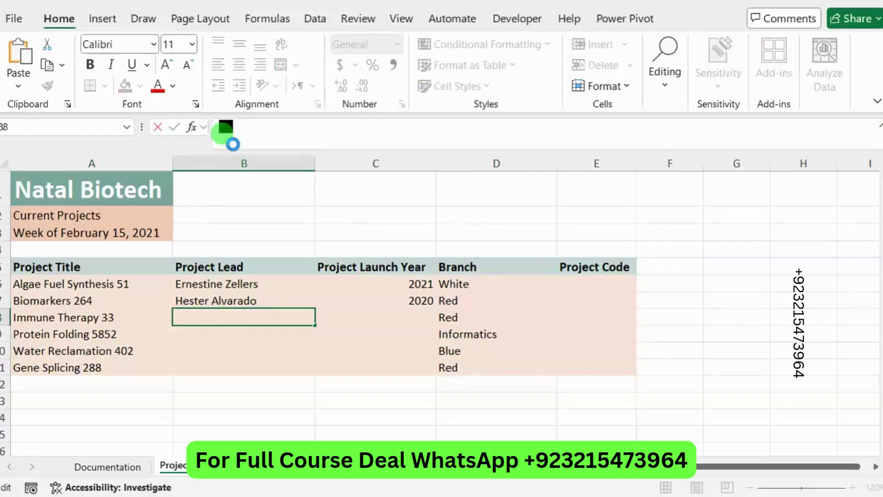
pyautogui.hotkey('ctrl', 'v')
pyautogui.press('Return')
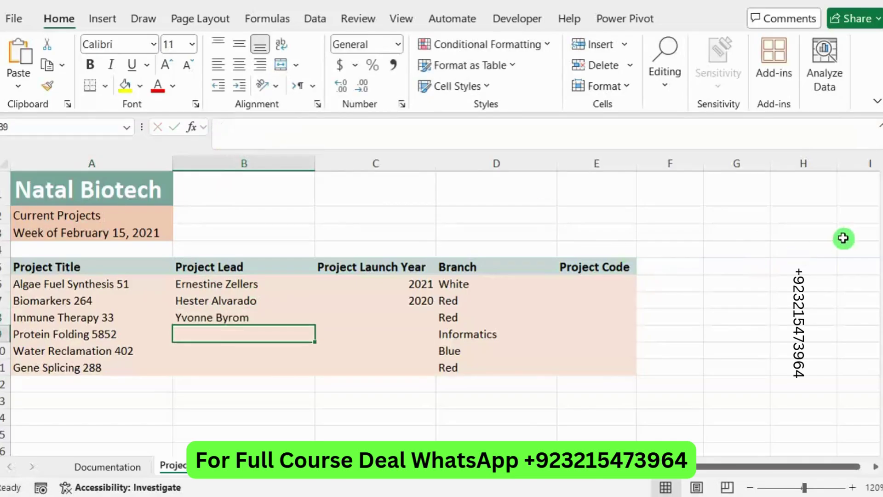
pyautogui.hotkey('alt', 'Tab')
pyautogui.moveTo(448, 307); pyautogui.dragTo(390, 298)
pyautogui.hotkey('ctrl', 'c')
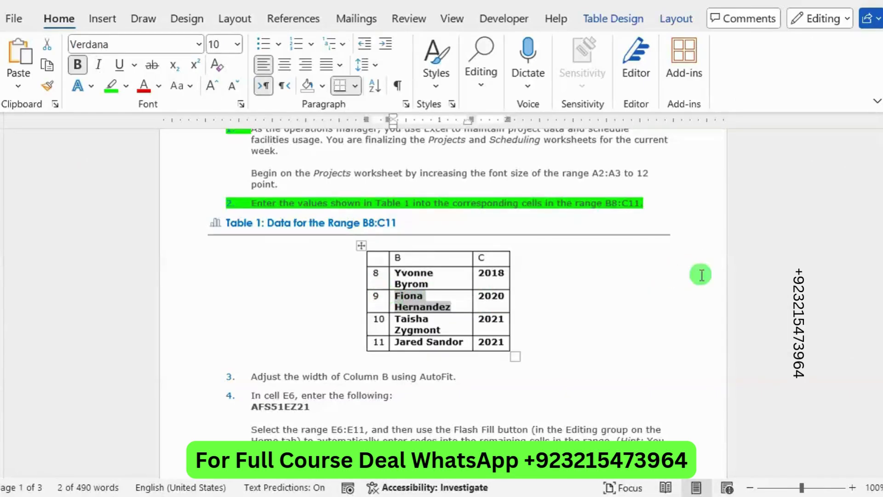
pyautogui.hotkey('alt', 'Tab')
pyautogui.click(269, 132)
pyautogui.hotkey('ctrl', 'v')
pyautogui.press('Return')
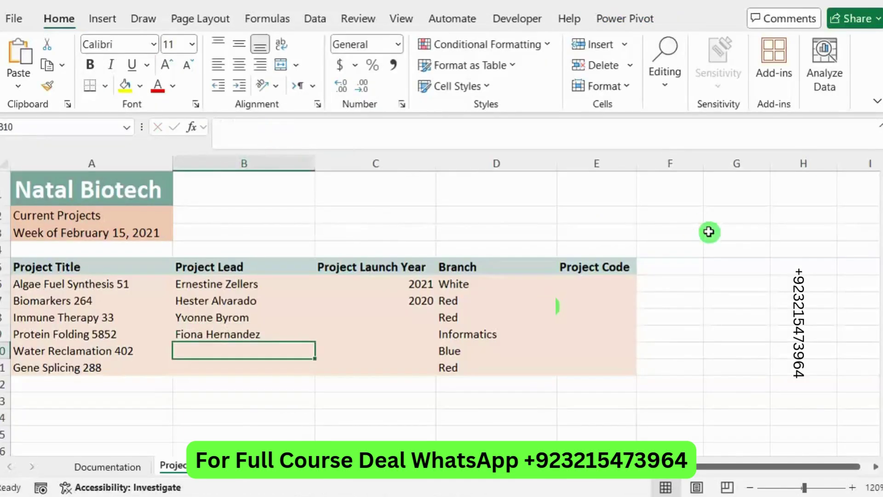
# Step: Copy the row 10 and row 11 project leads from Table 1 into B10 and B11
pyautogui.hotkey('alt', 'Tab')
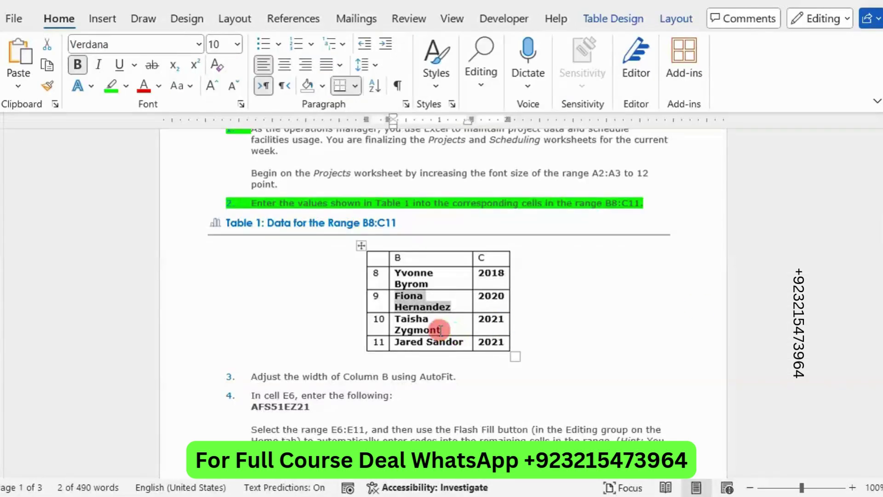
pyautogui.click(380, 317)
pyautogui.moveTo(440, 330); pyautogui.dragTo(407, 324)
pyautogui.hotkey('ctrl', 'c')
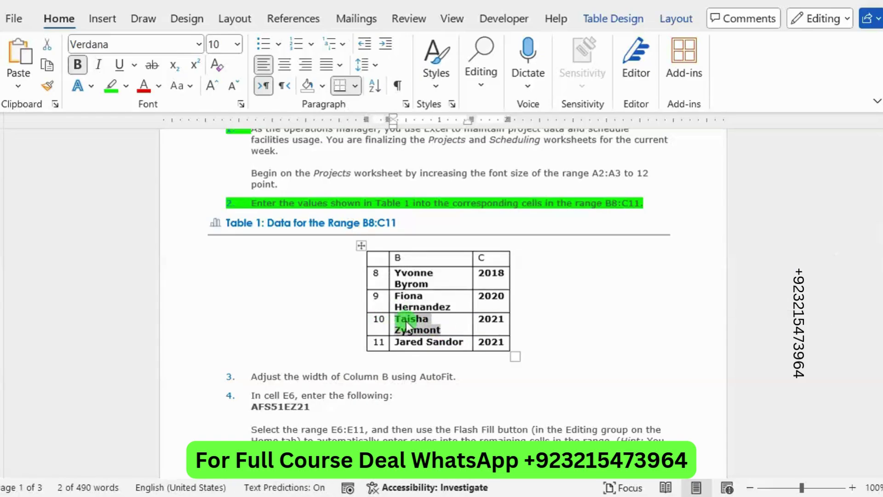
pyautogui.hotkey('alt', 'Tab')
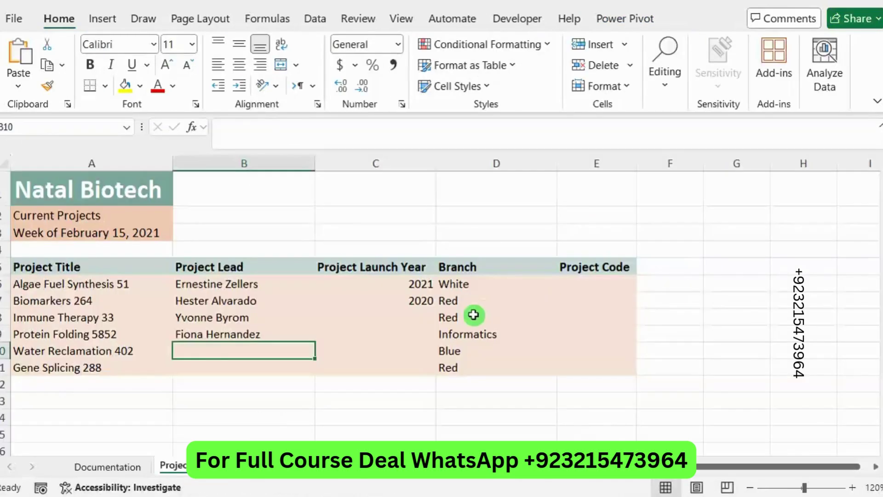
pyautogui.click(240, 134)
pyautogui.hotkey('ctrl', 'v')
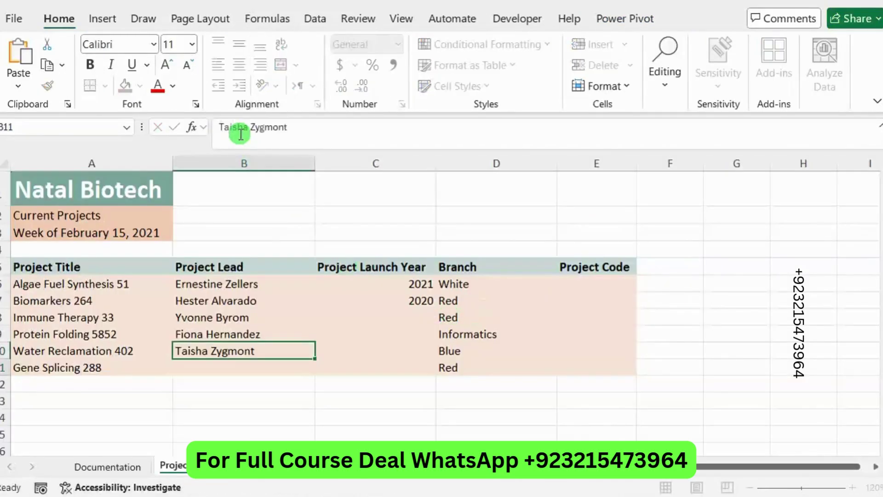
pyautogui.press('Return')
pyautogui.hotkey('alt', 'Tab')
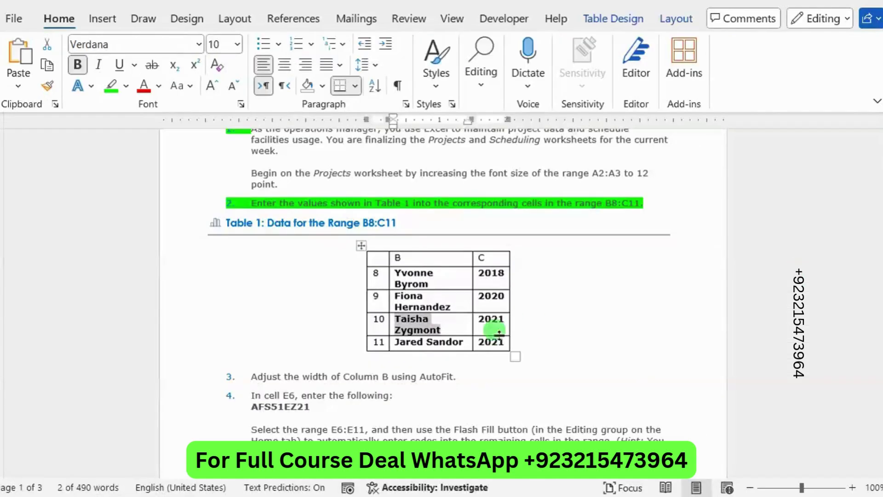
pyautogui.moveTo(463, 342); pyautogui.dragTo(394, 344)
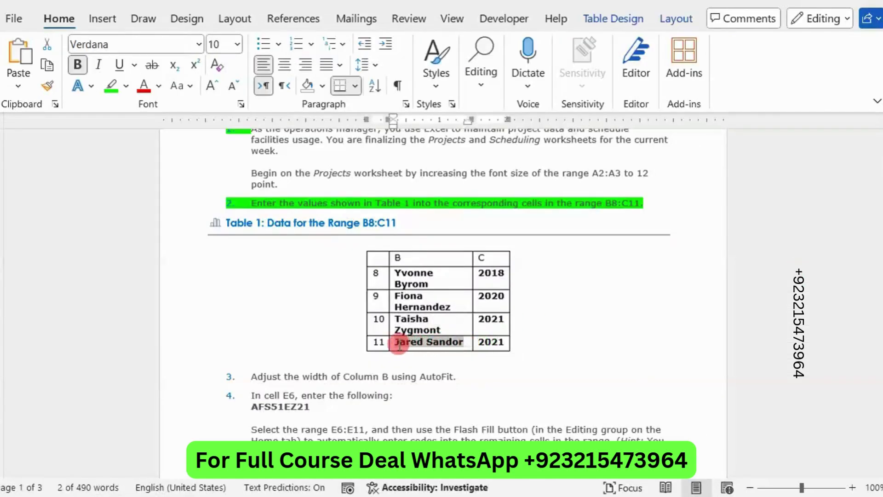
pyautogui.hotkey('ctrl', 'c')
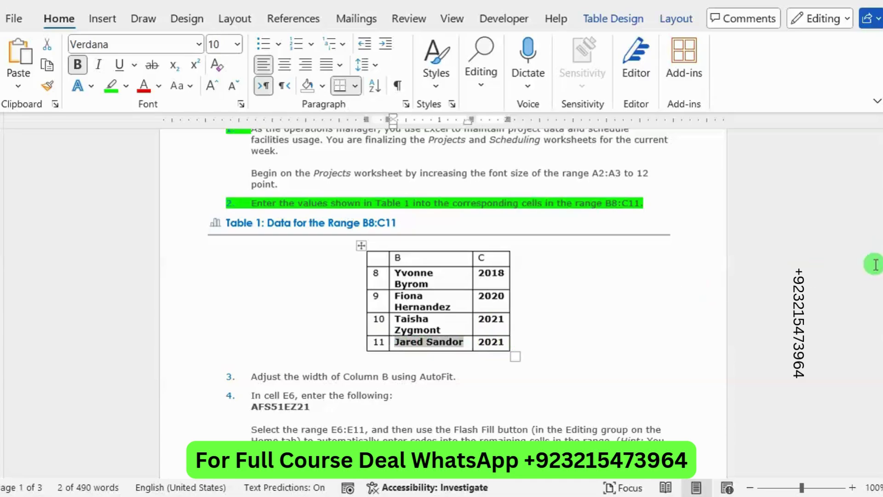
pyautogui.hotkey('alt', 'Tab')
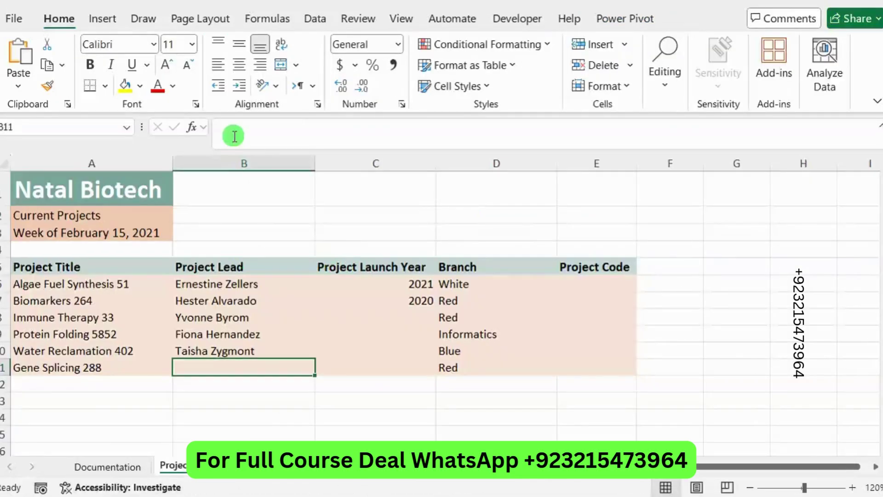
pyautogui.click(234, 136)
pyautogui.hotkey('ctrl', 'v')
pyautogui.press('Return')
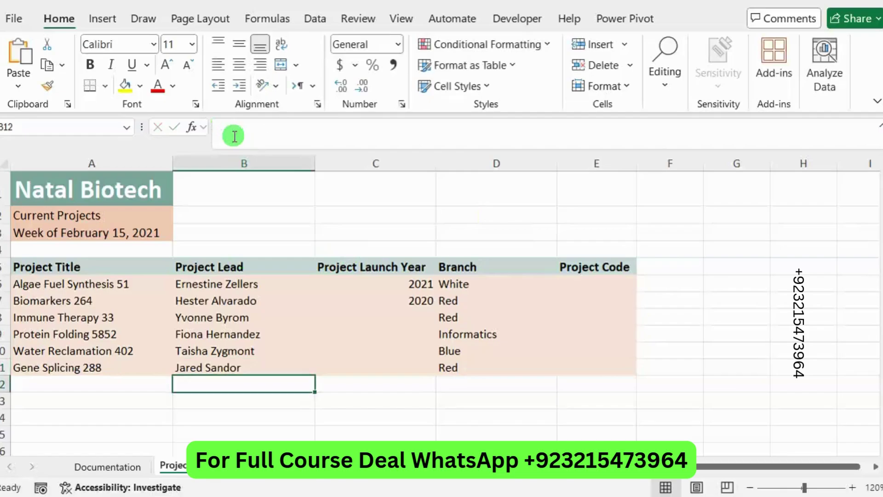
# Step: Select the launch year 2018 in Word's Table 1
pyautogui.hotkey('alt', 'Tab')
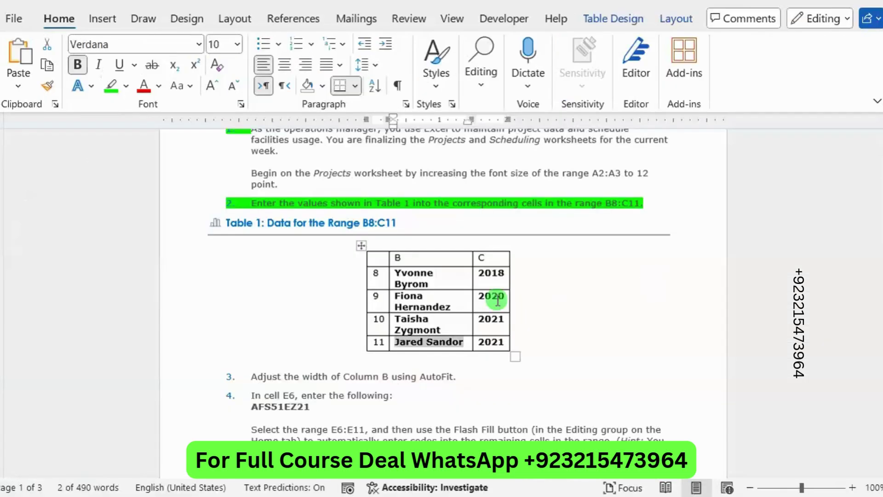
pyautogui.scroll(-1, 461, 338)
pyautogui.moveTo(506, 244); pyautogui.dragTo(480, 249)
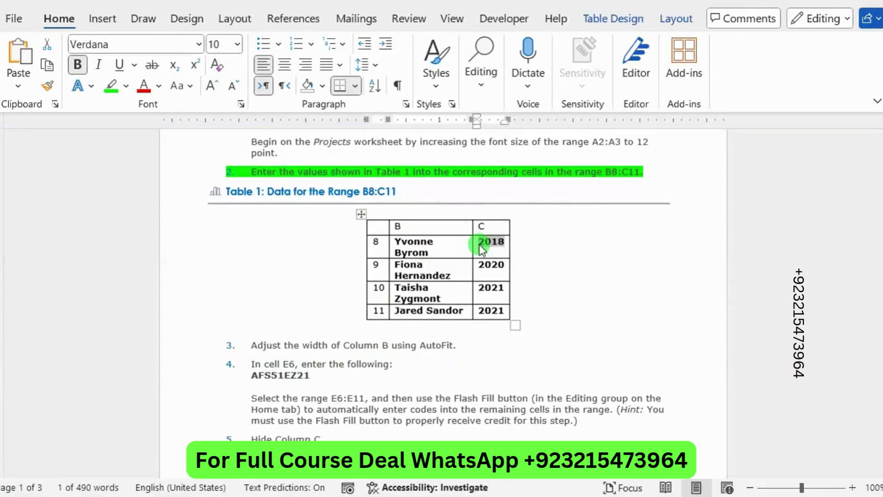
# Step: Enter launch years 2018 in C8 and 2020 in C9
pyautogui.hotkey('alt', 'Tab')
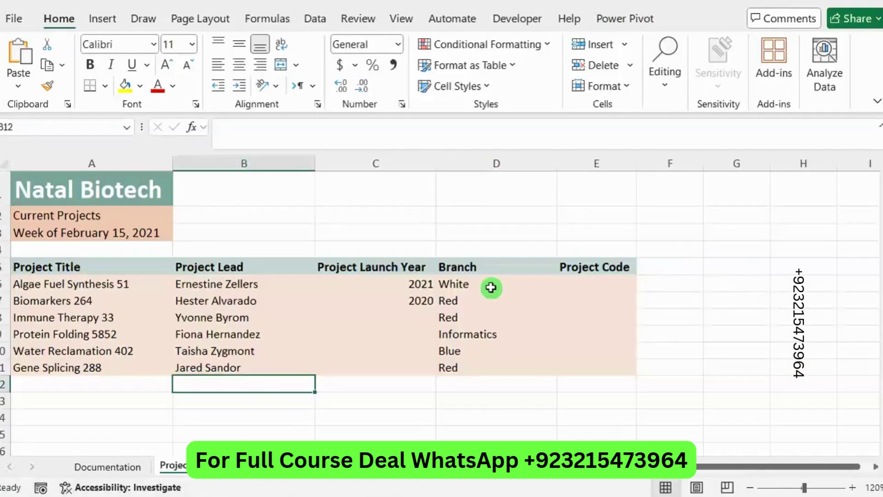
pyautogui.click(338, 285)
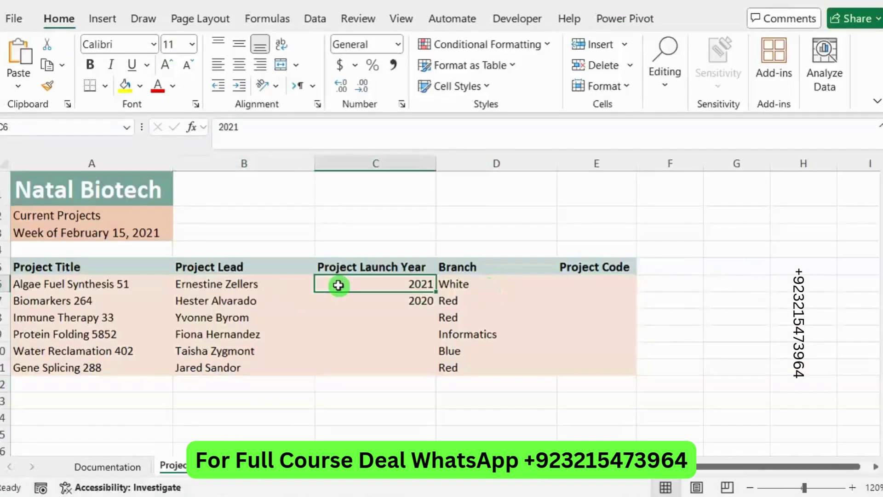
pyautogui.click(380, 317)
pyautogui.click(320, 132)
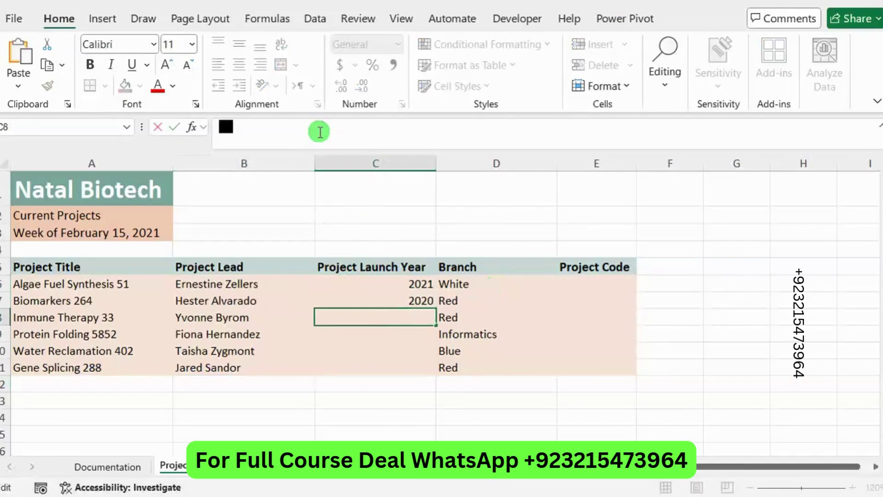
pyautogui.write('2018')
pyautogui.press('Return')
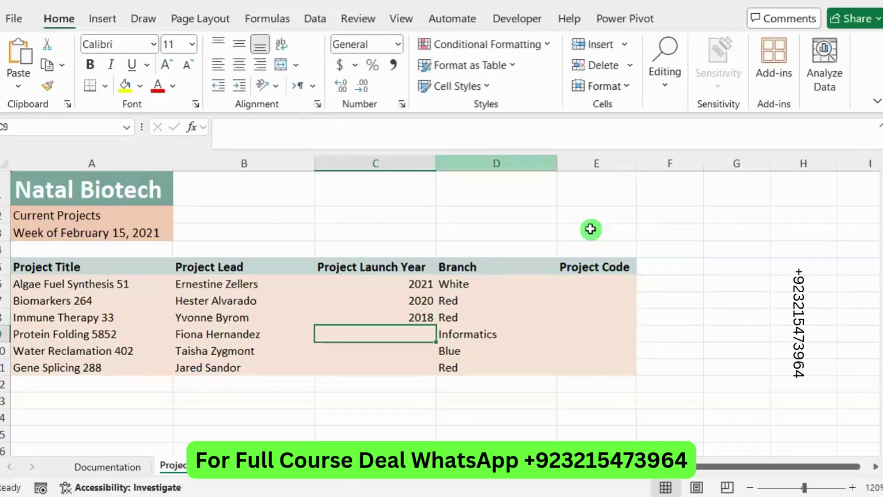
pyautogui.hotkey('alt', 'Tab')
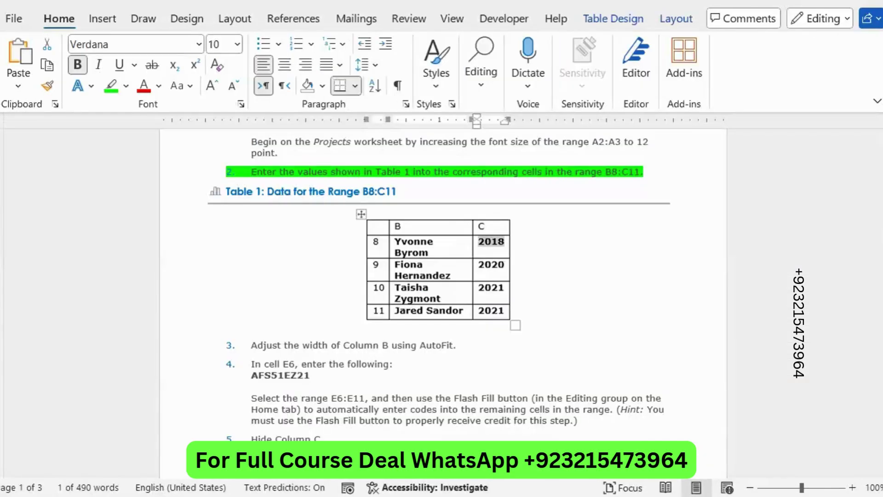
pyautogui.moveTo(499, 263); pyautogui.dragTo(480, 267)
pyautogui.hotkey('ctrl', 'c')
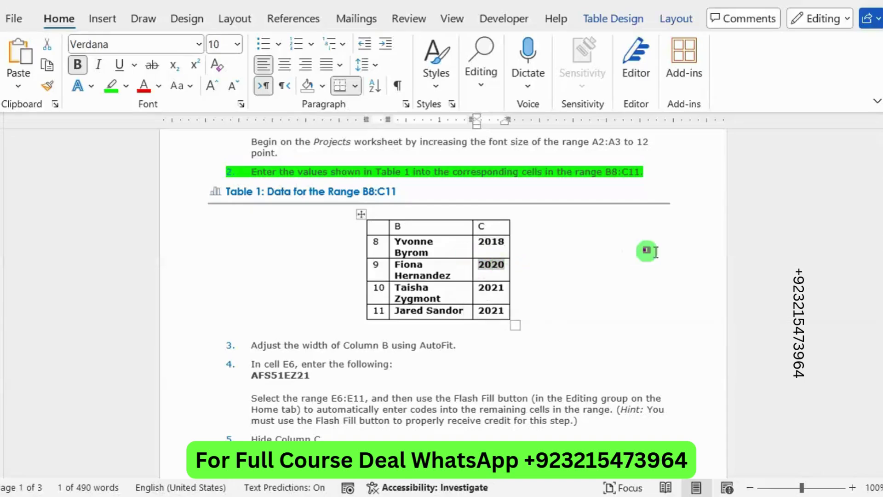
pyautogui.hotkey('alt', 'Tab')
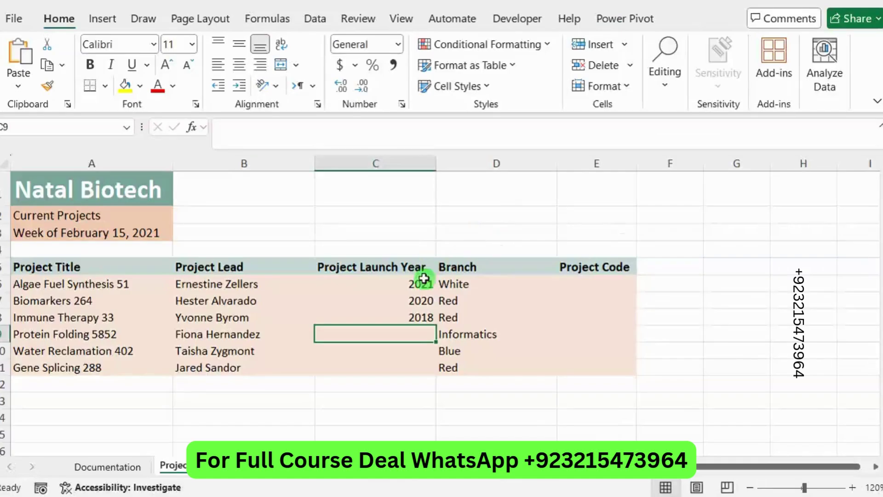
pyautogui.click(299, 123)
pyautogui.hotkey('ctrl', 'v')
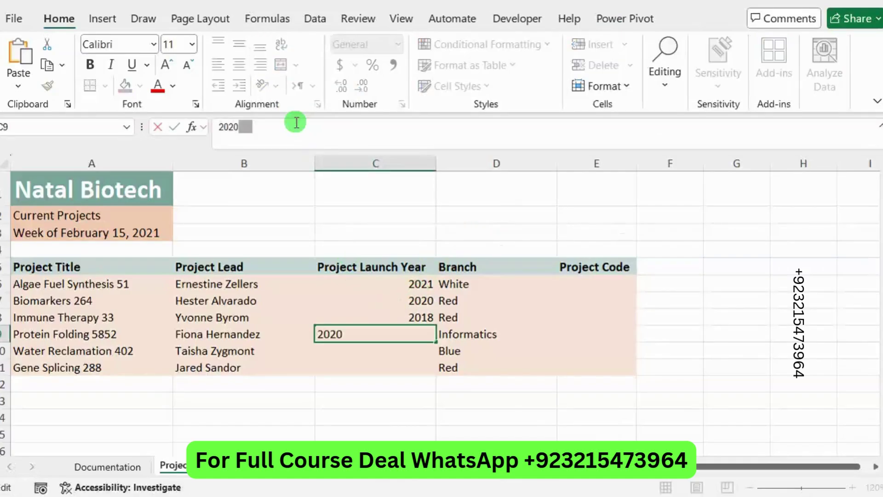
pyautogui.click(355, 348)
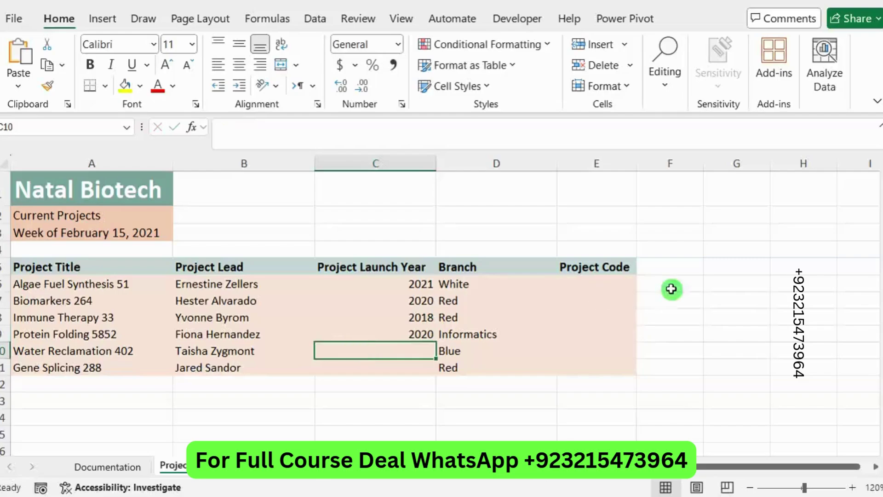
# Step: Enter launch year 2021 in both C10 and C11
pyautogui.hotkey('alt', 'Tab')
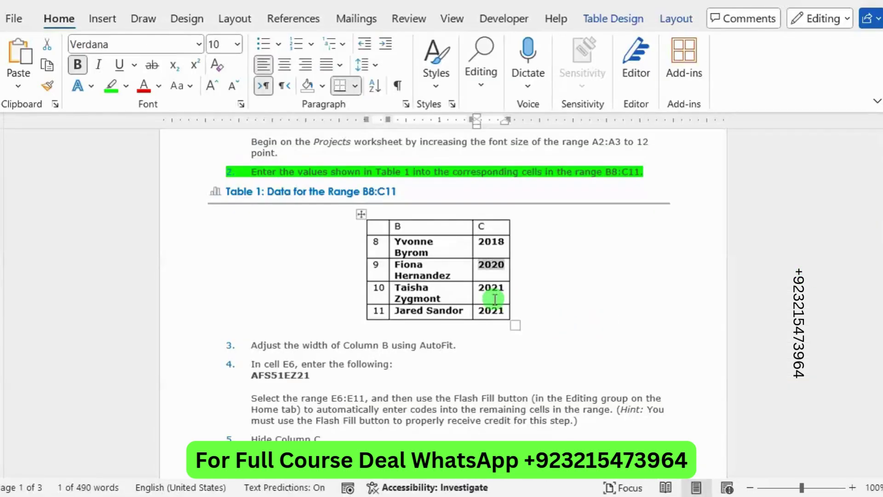
pyautogui.moveTo(507, 295); pyautogui.dragTo(477, 293)
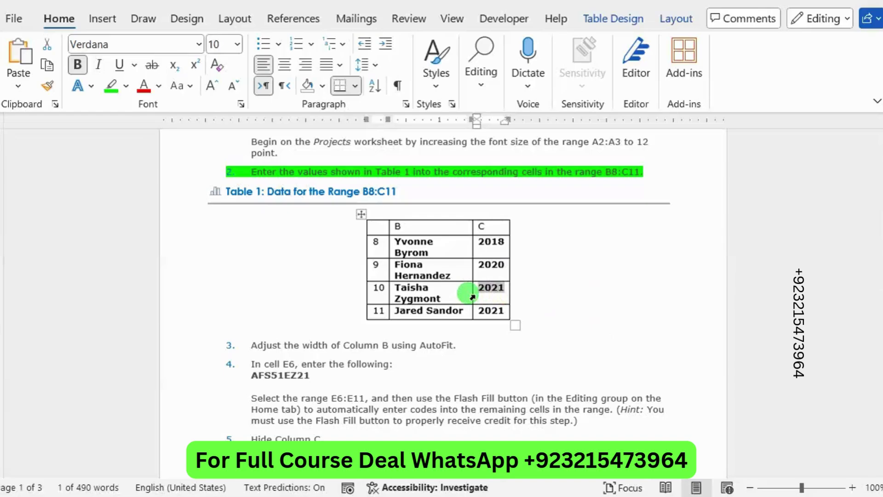
pyautogui.hotkey('alt', 'Tab')
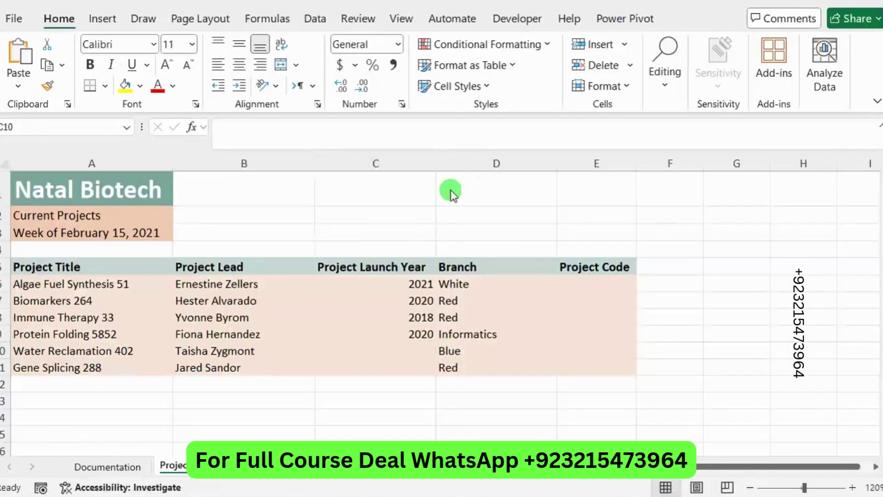
pyautogui.click(403, 349)
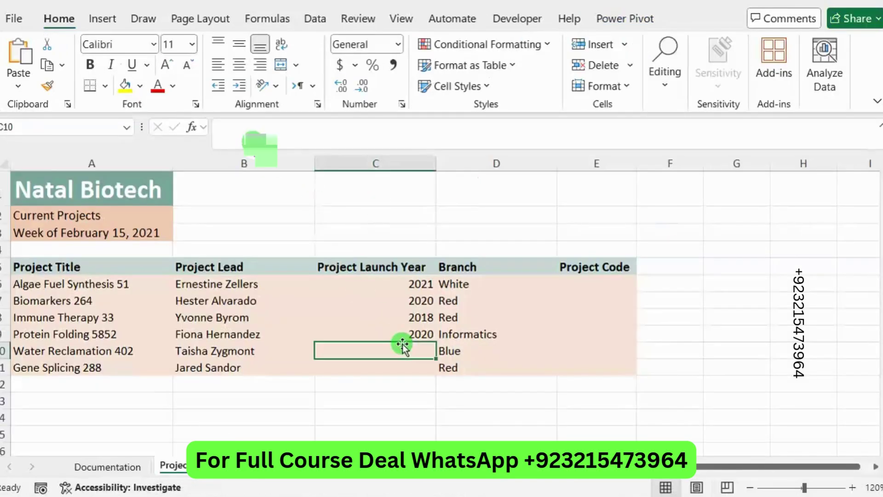
pyautogui.click(248, 128)
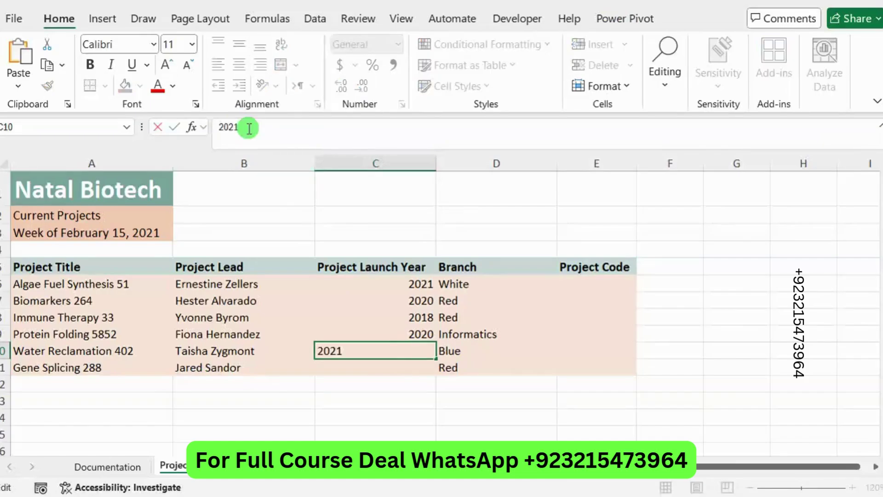
pyautogui.write('2021')
pyautogui.press('Return')
pyautogui.click(297, 130)
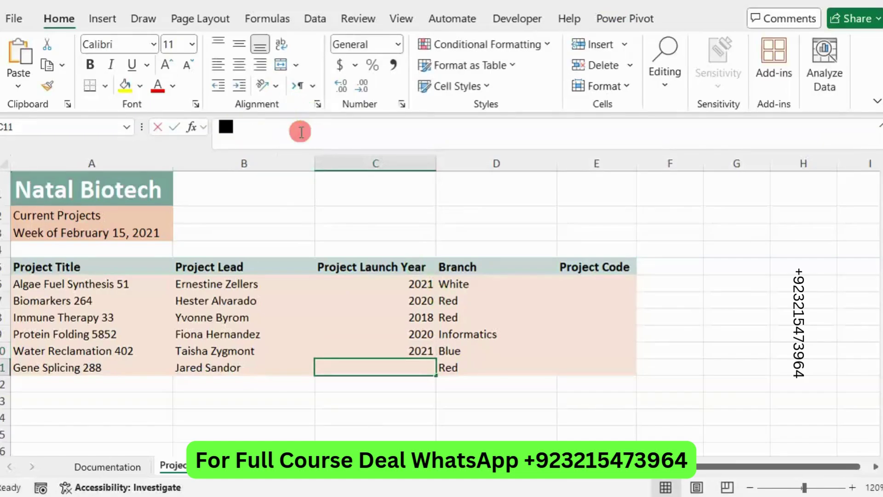
pyautogui.write('2021')
pyautogui.press('Return')
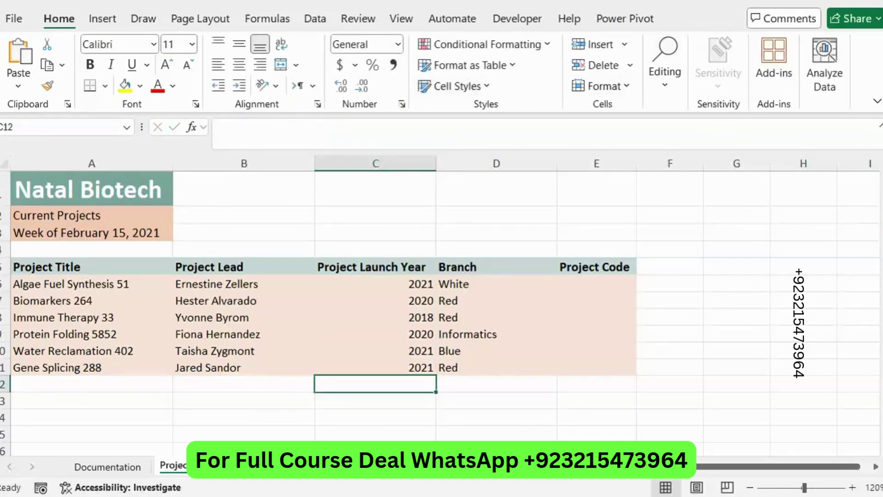
# Step: Select the step 3 instruction line in the Word document
pyautogui.hotkey('alt', 'Tab')
pyautogui.scroll(-3, 473, 260)
pyautogui.moveTo(472, 260); pyautogui.dragTo(234, 252)
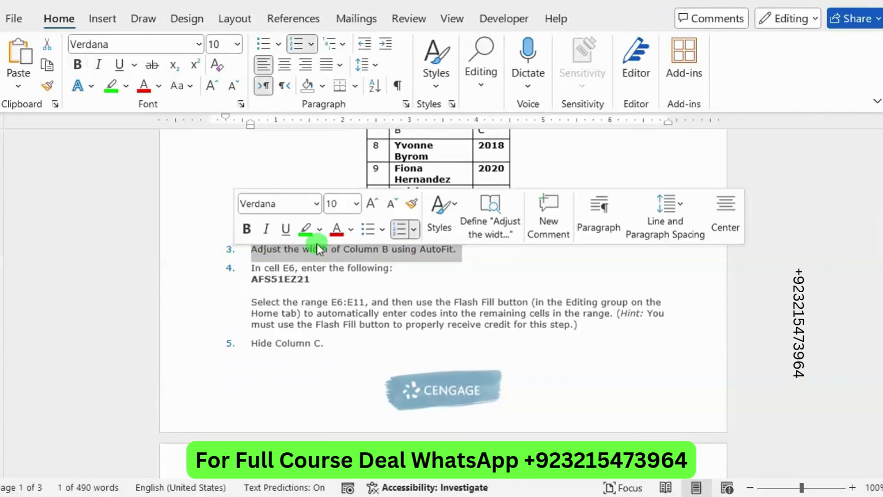
# Step: Mark step 3, the Column B AutoFit instruction, with a bright green highlight
pyautogui.click(307, 232)
pyautogui.click(396, 252)
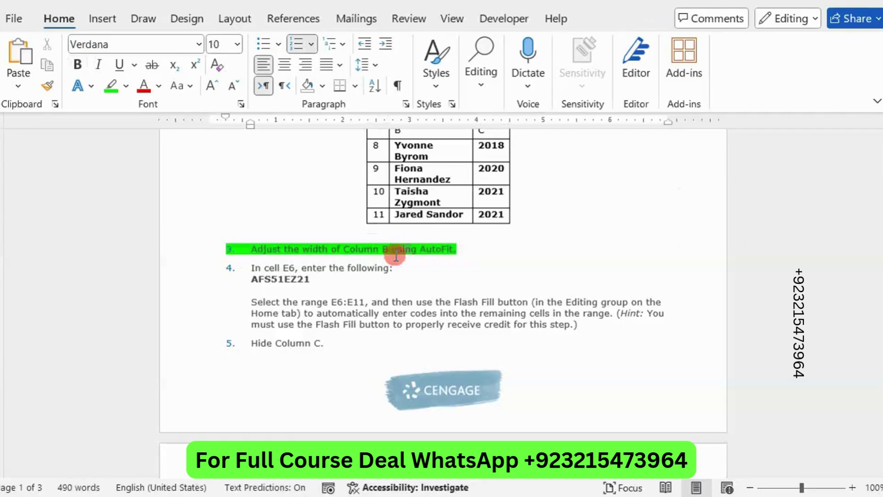
pyautogui.moveTo(878, 254)
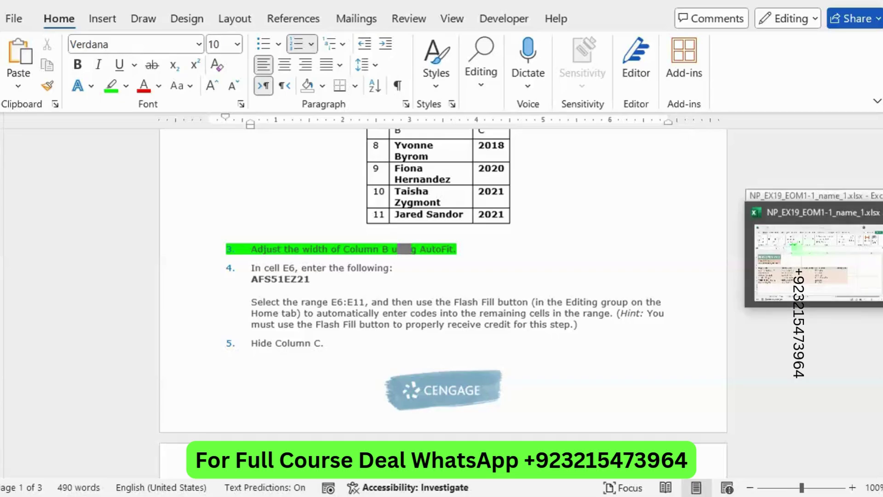
# Step: AutoFit column B so it fits the Project Lead names
pyautogui.click(876, 254)
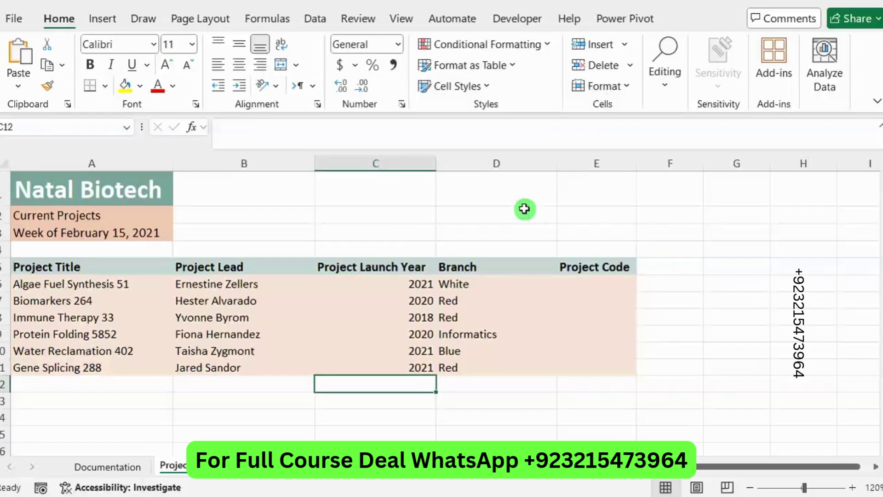
pyautogui.click(243, 163)
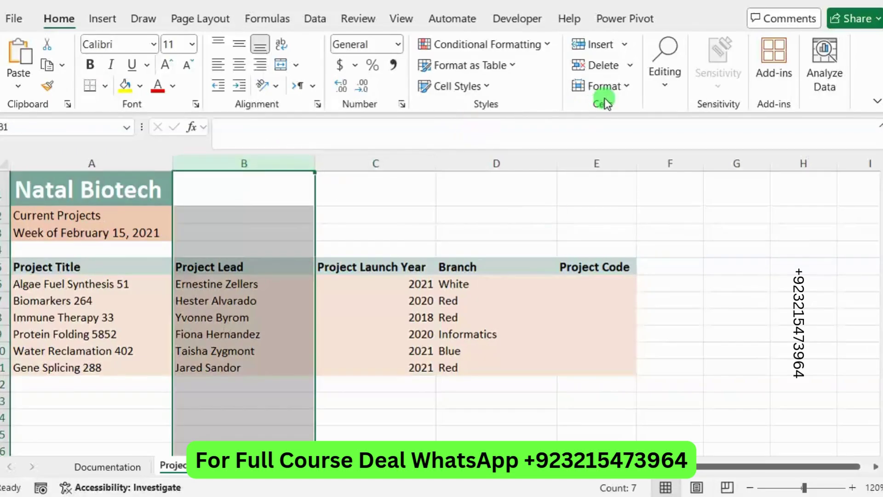
pyautogui.click(615, 86)
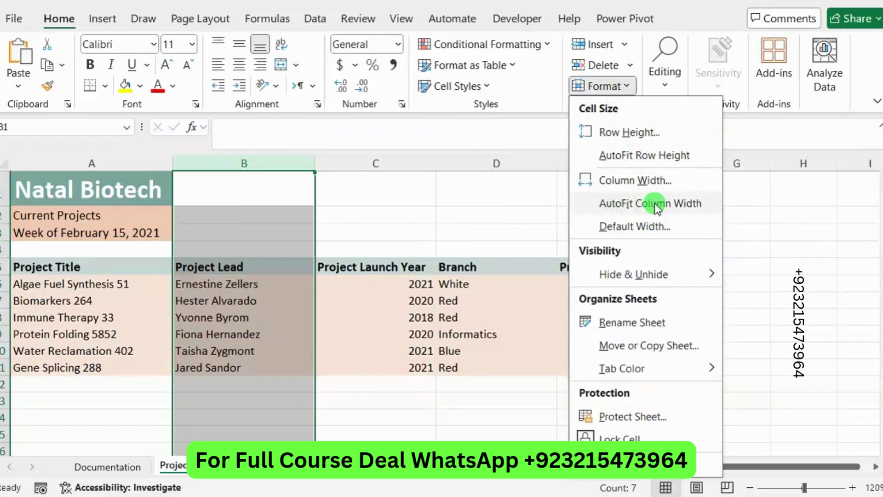
pyautogui.click(640, 203)
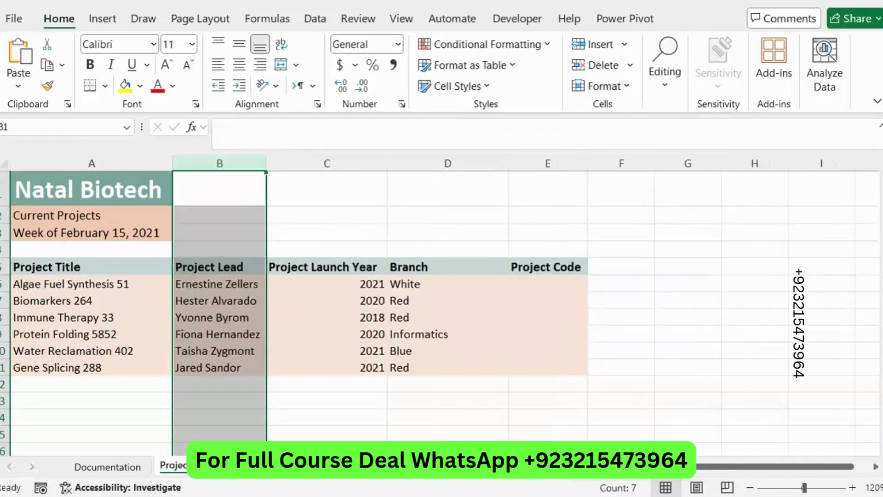
pyautogui.click(881, 229)
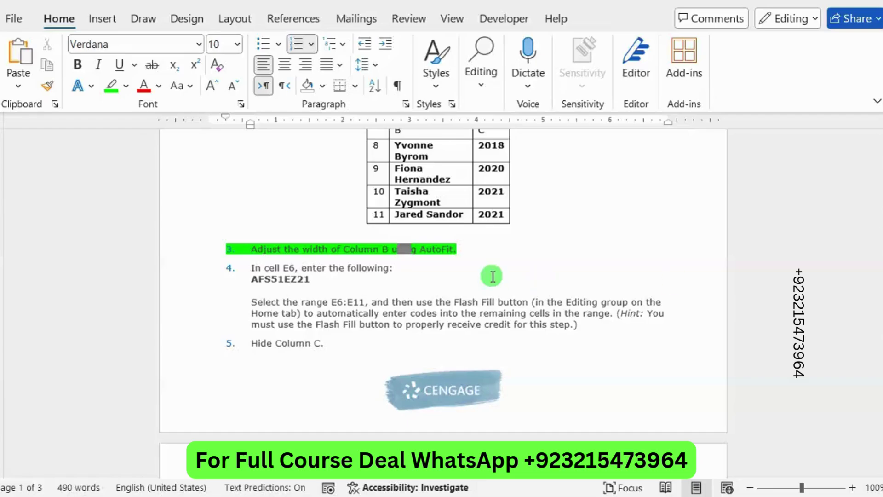
# Step: Remove the green highlight from the finished step 3 instruction
pyautogui.moveTo(430, 249); pyautogui.dragTo(304, 252)
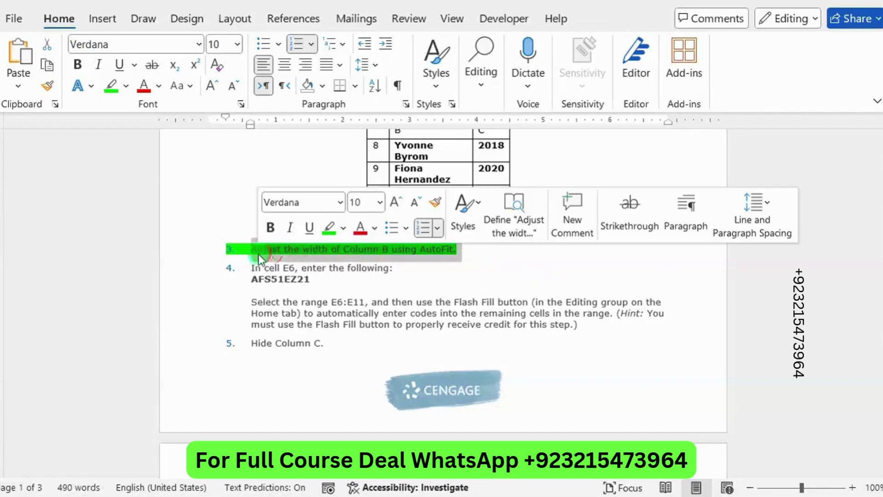
pyautogui.click(328, 228)
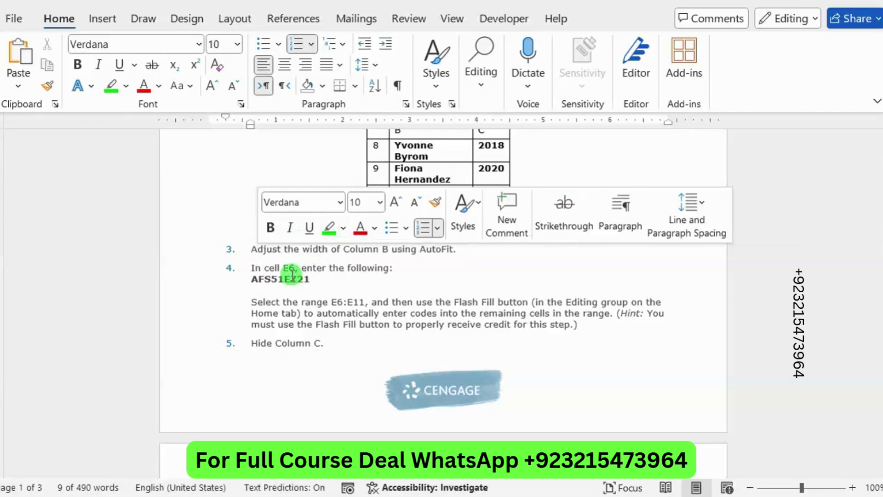
pyautogui.click(293, 274)
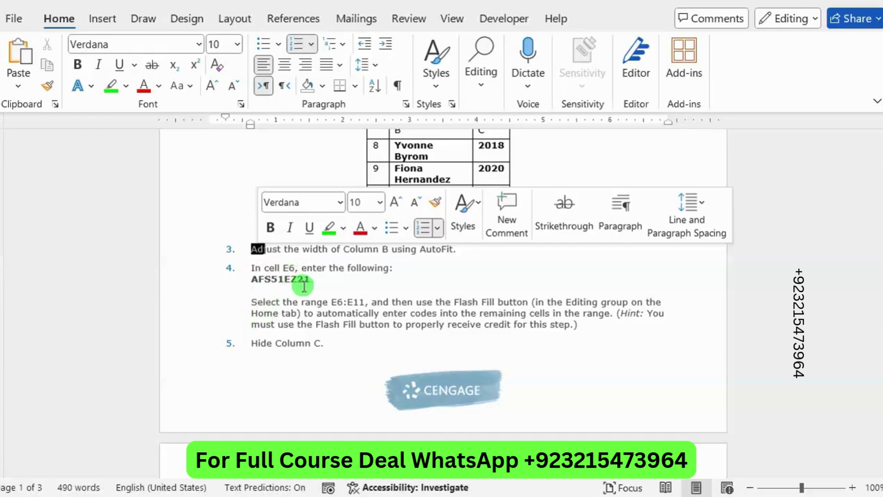
# Step: Select the code AFS51EZ21 in step 4 and return to the Excel workbook
pyautogui.click(296, 284)
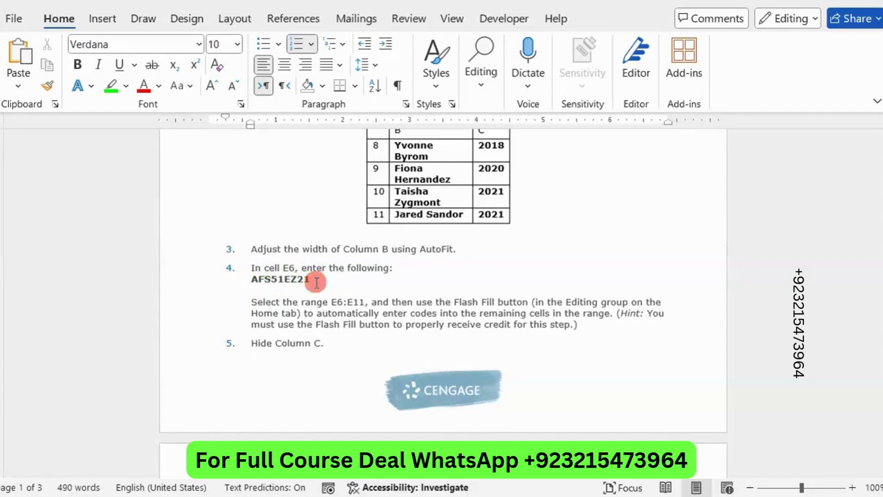
pyautogui.moveTo(311, 278); pyautogui.dragTo(252, 284)
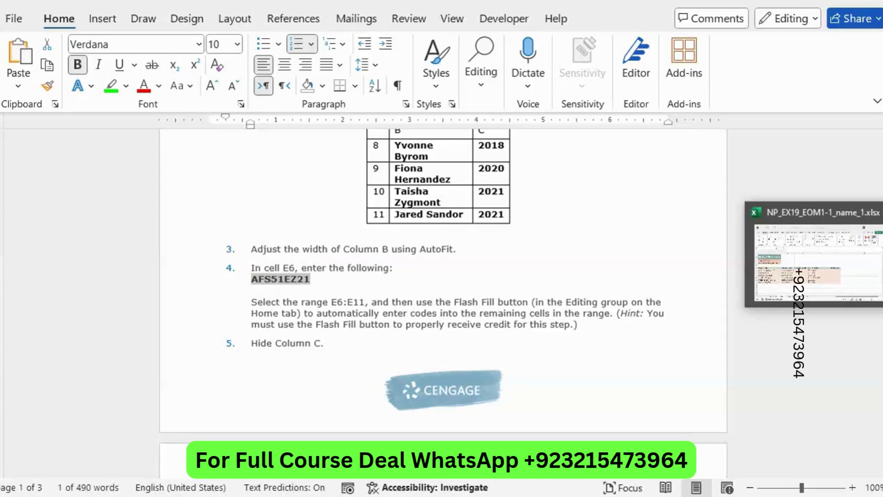
pyautogui.click(806, 270)
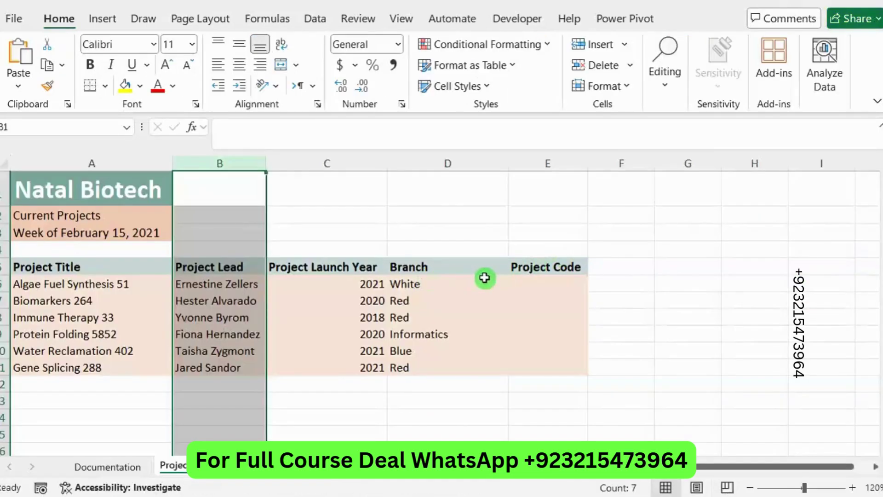
# Step: Enter AFS51EZ21 in E6 and Flash Fill project codes down through E11
pyautogui.click(545, 281)
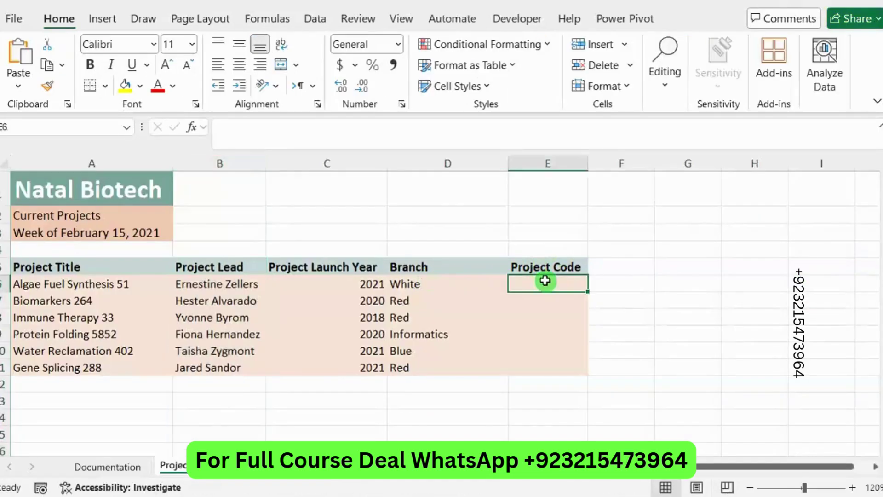
pyautogui.click(343, 143)
pyautogui.write('AFS51EZ21')
pyautogui.press('Return')
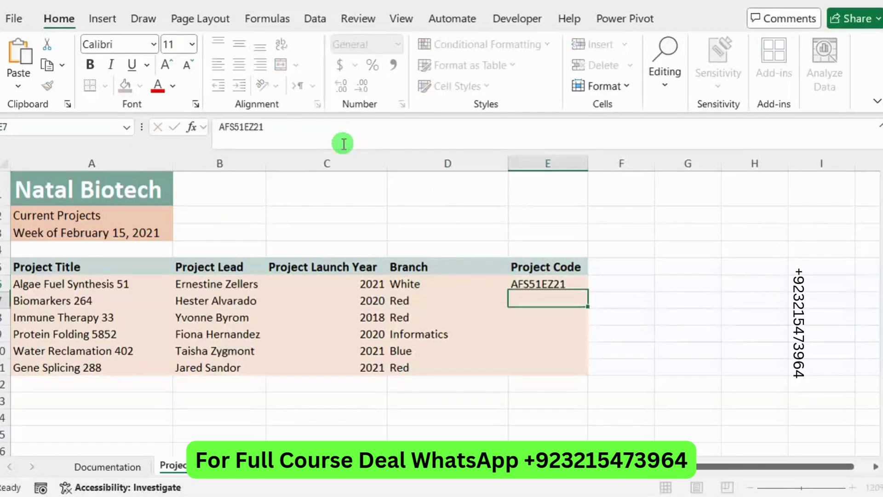
pyautogui.click(531, 284)
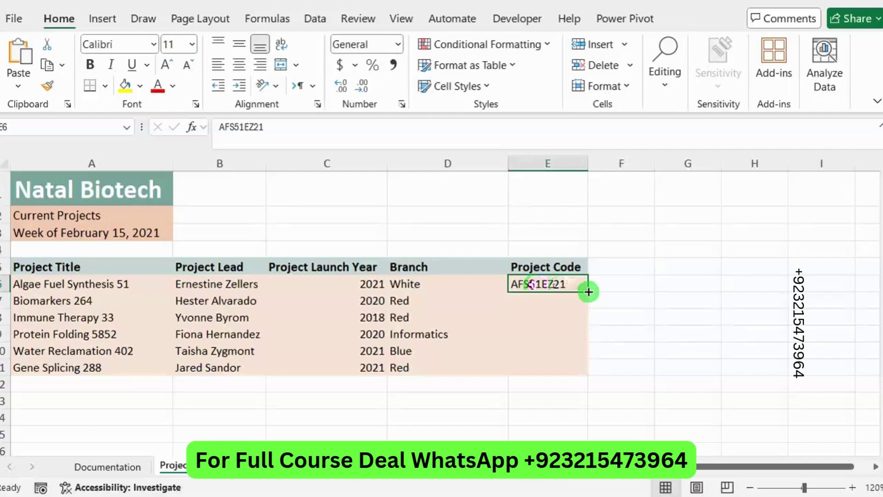
pyautogui.doubleClick(589, 292)
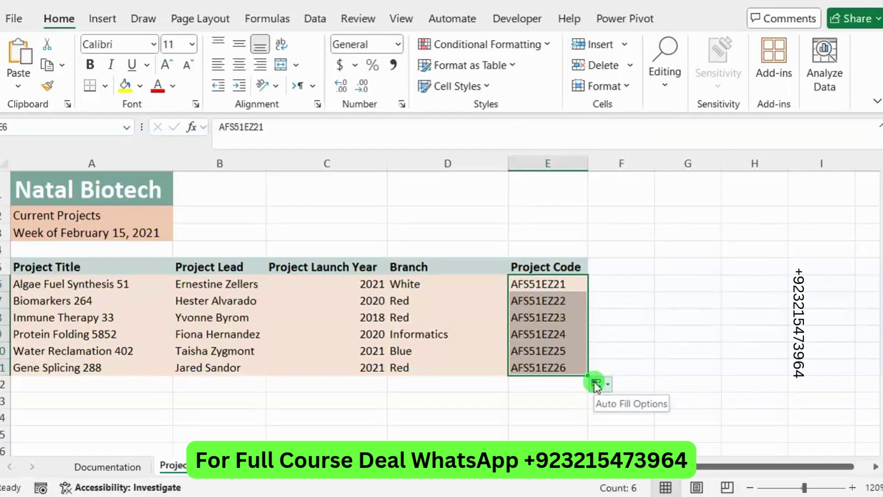
pyautogui.click(596, 385)
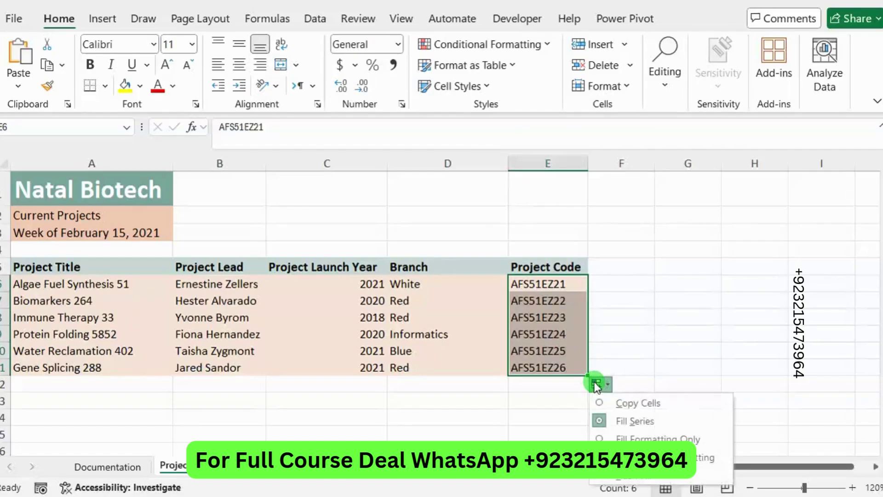
pyautogui.click(600, 480)
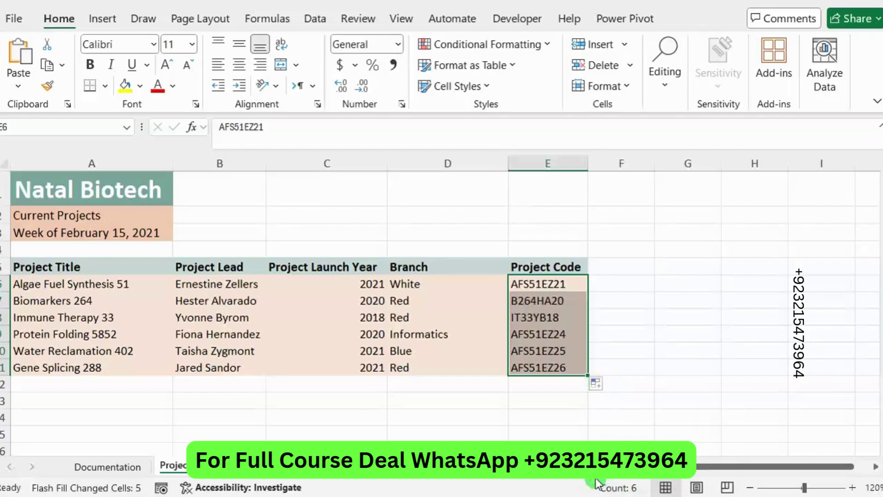
pyautogui.click(619, 429)
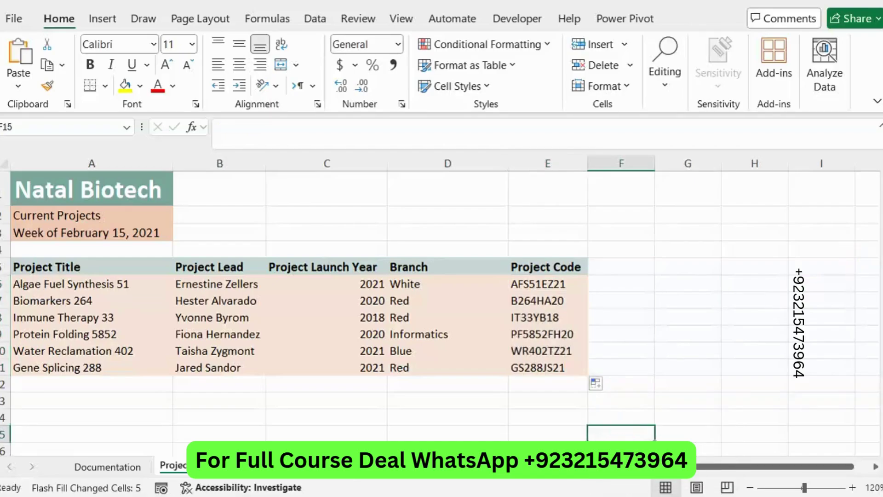
# Step: Highlight step 5, 'Hide Column C', in green in the Word instructions
pyautogui.hotkey('alt', 'Tab')
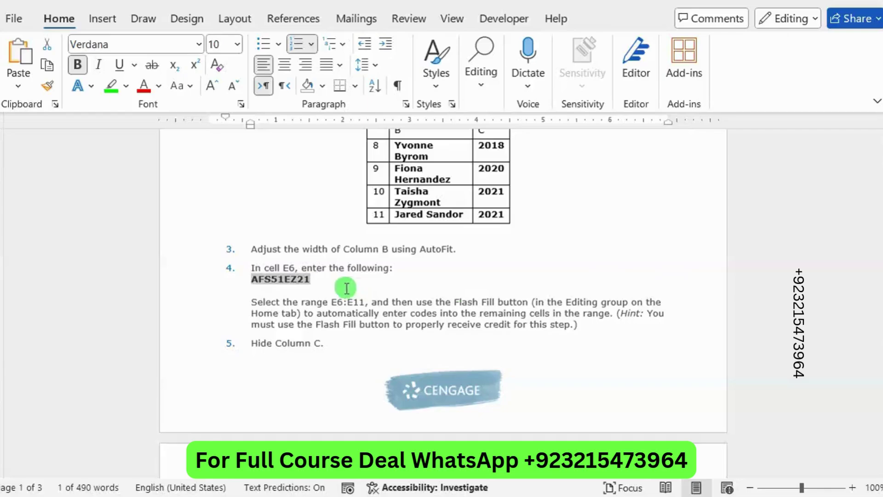
pyautogui.moveTo(327, 279); pyautogui.dragTo(311, 278)
pyautogui.moveTo(327, 346); pyautogui.dragTo(259, 347)
pyautogui.click(343, 322)
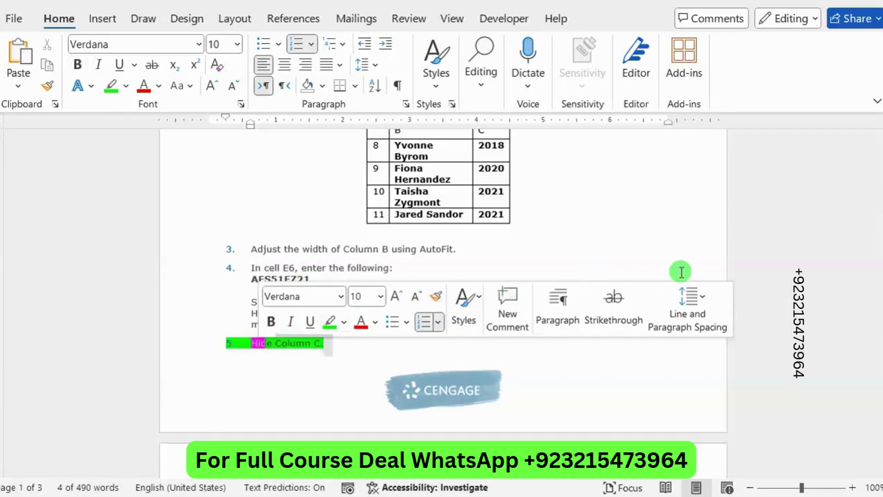
pyautogui.hotkey('alt', 'Tab')
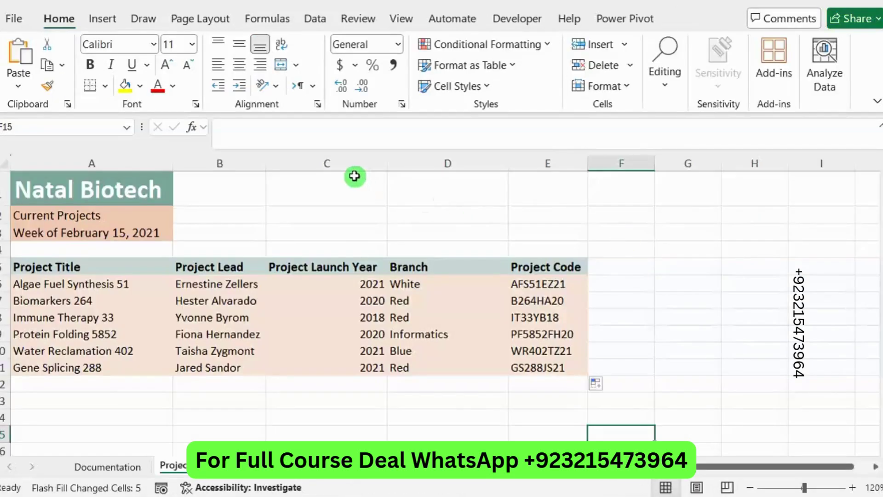
# Step: Hide column C, Project Launch Year
pyautogui.click(339, 164)
pyautogui.rightClick(340, 168)
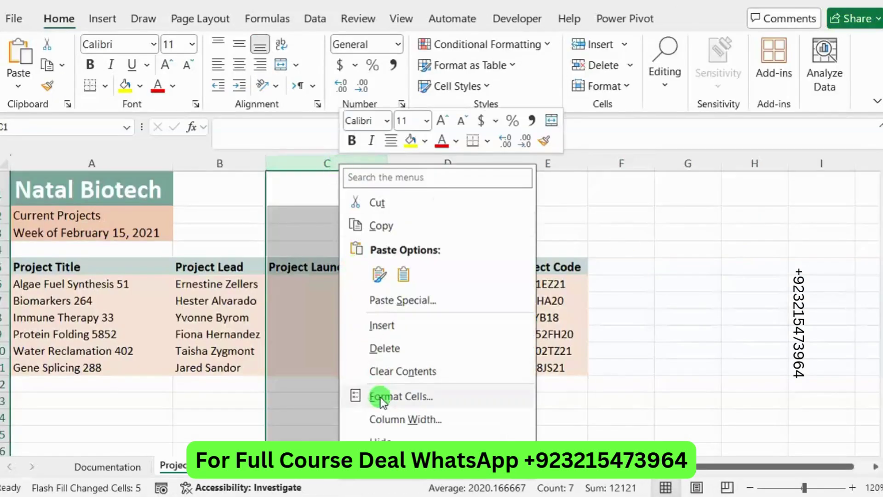
pyautogui.click(398, 438)
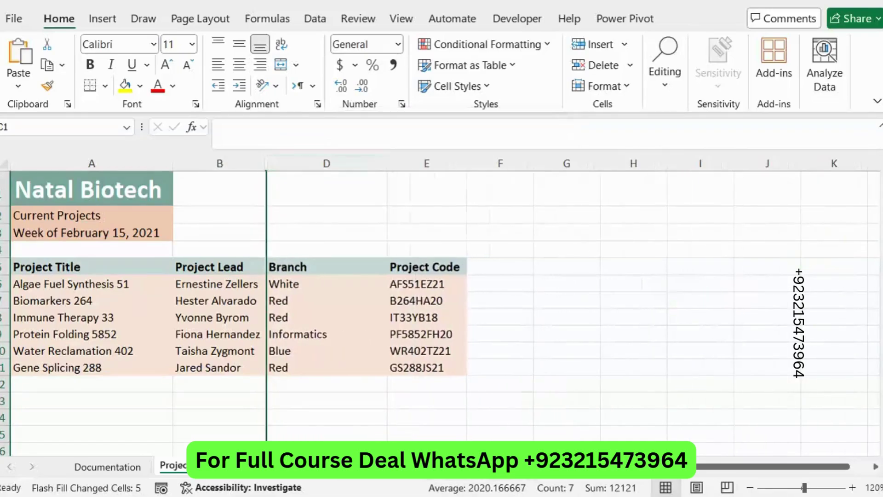
# Step: Scroll the Word instructions down to show steps 6 onward
pyautogui.hotkey('alt', 'Tab')
pyautogui.click(478, 300)
pyautogui.scroll(-2, 478, 299)
pyautogui.scroll(-3, 479, 299)
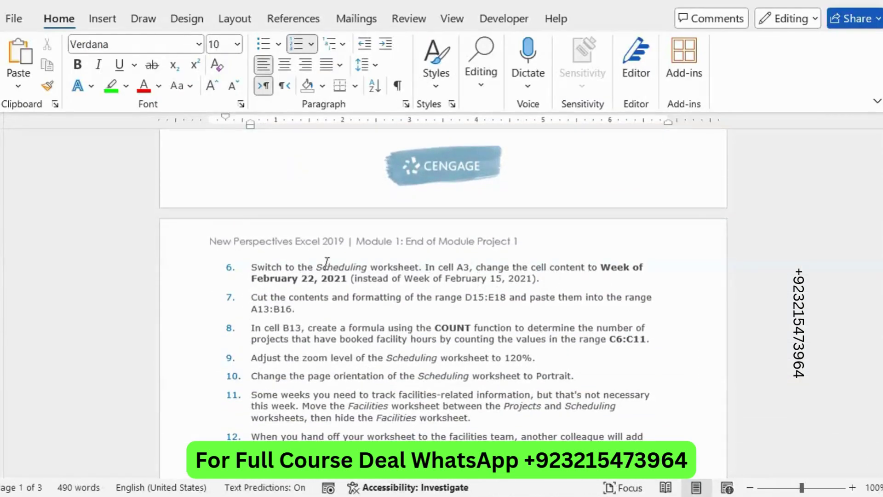
# Step: Highlight step 6 green and select its new 'Week of February 22, 2021' date text
pyautogui.moveTo(262, 266); pyautogui.dragTo(558, 280)
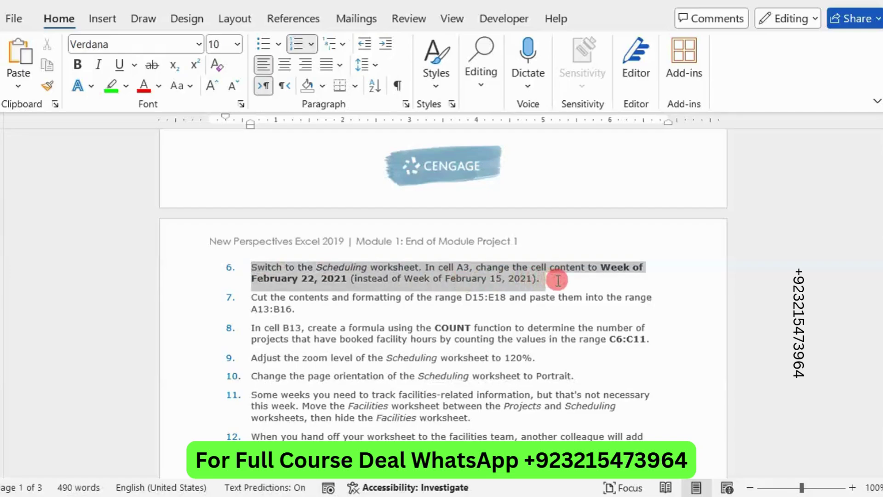
pyautogui.click(498, 254)
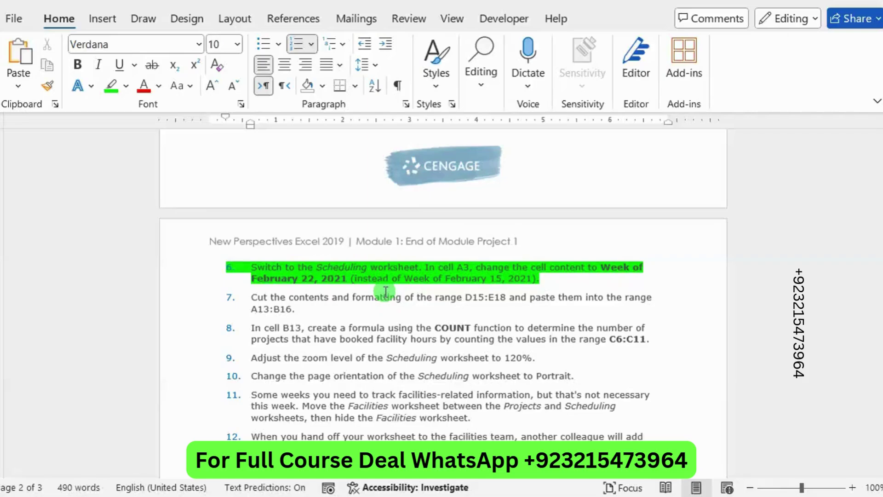
pyautogui.moveTo(589, 267); pyautogui.dragTo(339, 280)
pyautogui.hotkey('ctrl', 'c')
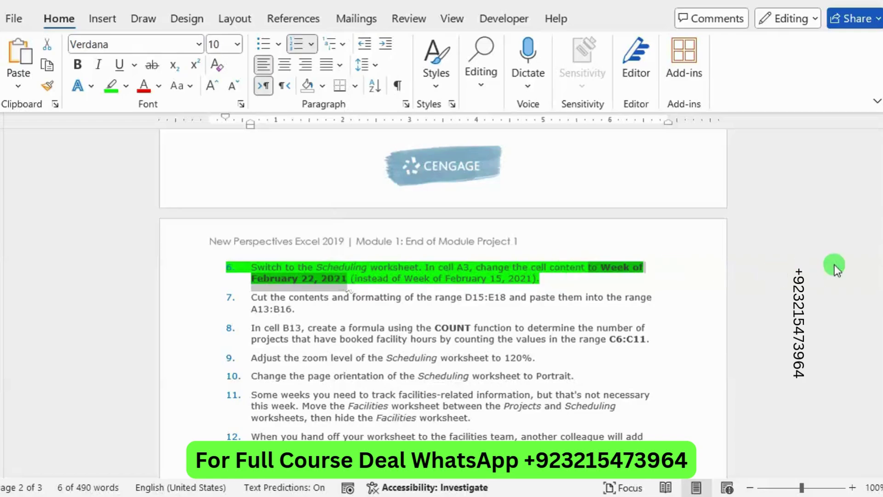
pyautogui.hotkey('alt', 'Tab')
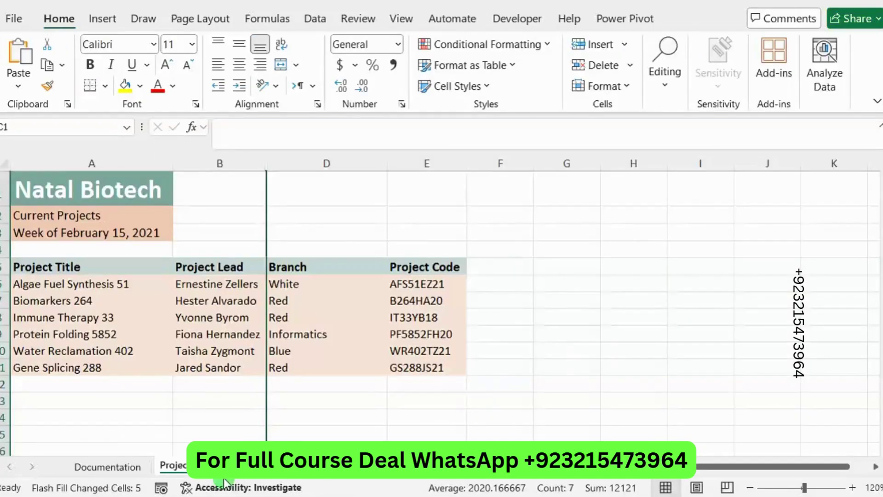
# Step: Replace Scheduling cell A3 with 'to Week of February 22, 2021', then reselect step 6 in Word
pyautogui.click(244, 476)
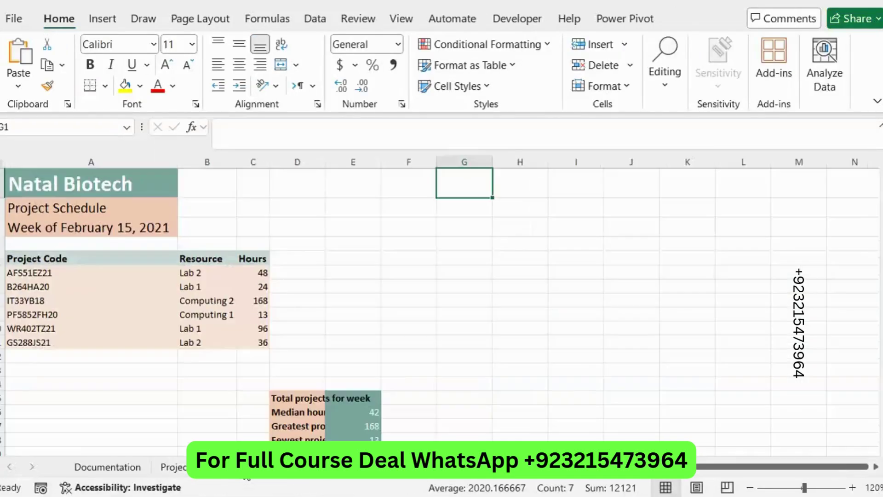
pyautogui.click(90, 228)
pyautogui.moveTo(358, 135); pyautogui.dragTo(213, 124)
pyautogui.hotkey('ctrl', 'v')
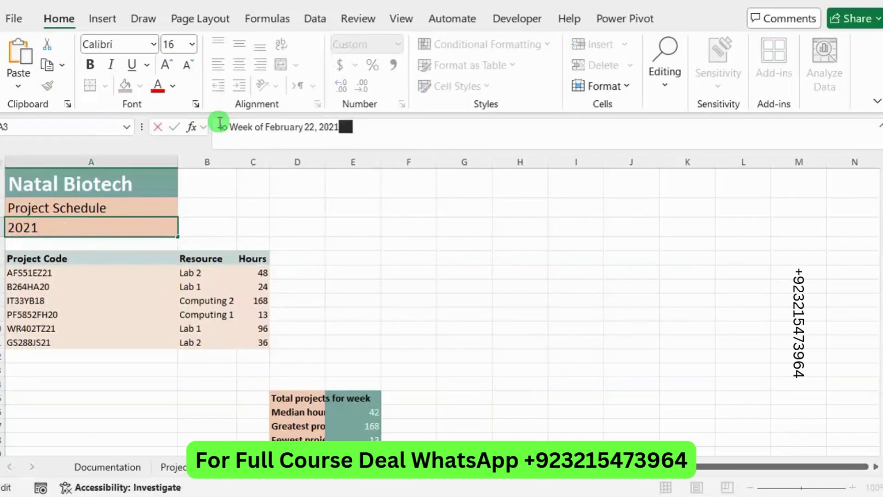
pyautogui.press('Return')
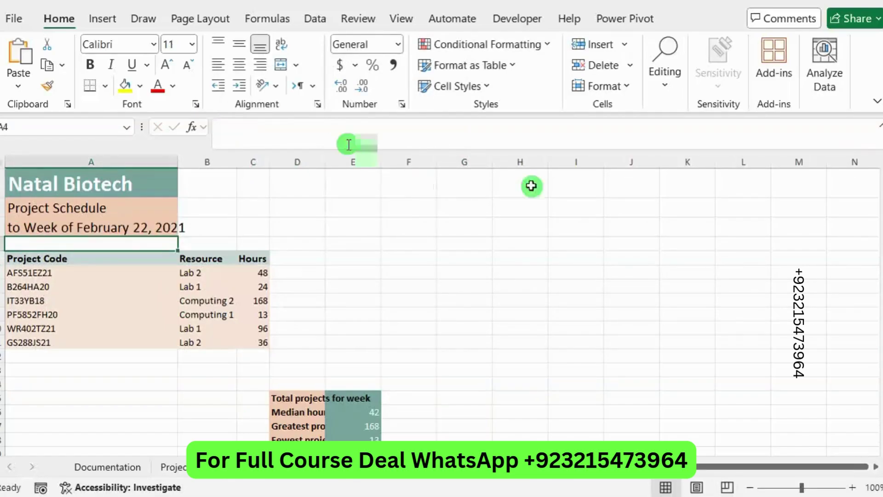
pyautogui.hotkey('alt', 'Tab')
pyautogui.moveTo(542, 282); pyautogui.dragTo(250, 267)
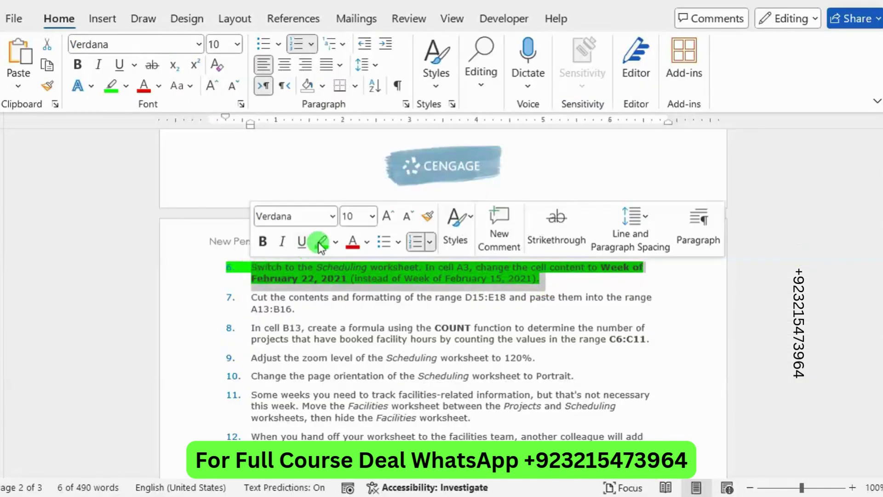
# Step: Move the green highlight from step 6 to step 7 and select its D15:E18 reference
pyautogui.click(323, 241)
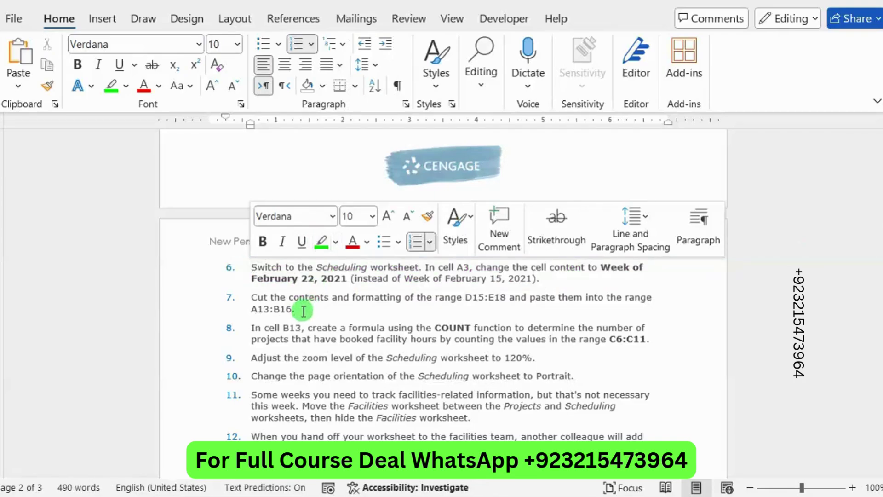
pyautogui.tripleClick(254, 300)
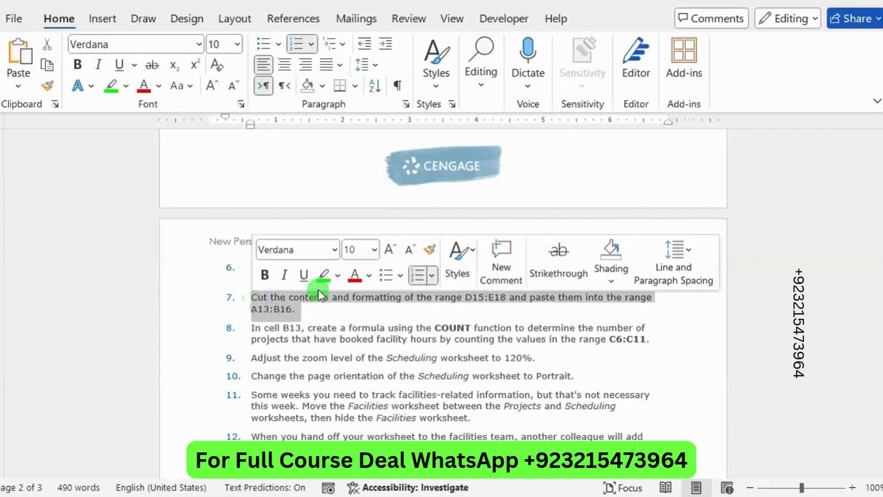
pyautogui.click(323, 275)
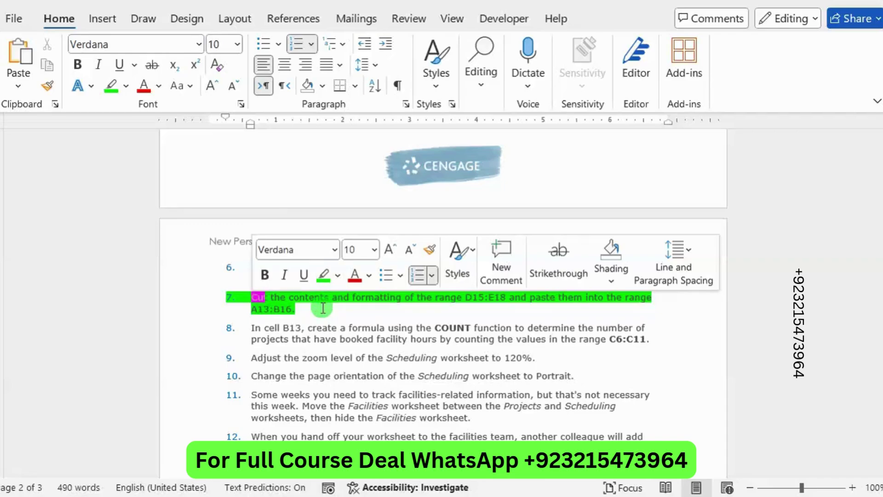
pyautogui.moveTo(464, 299); pyautogui.dragTo(498, 301)
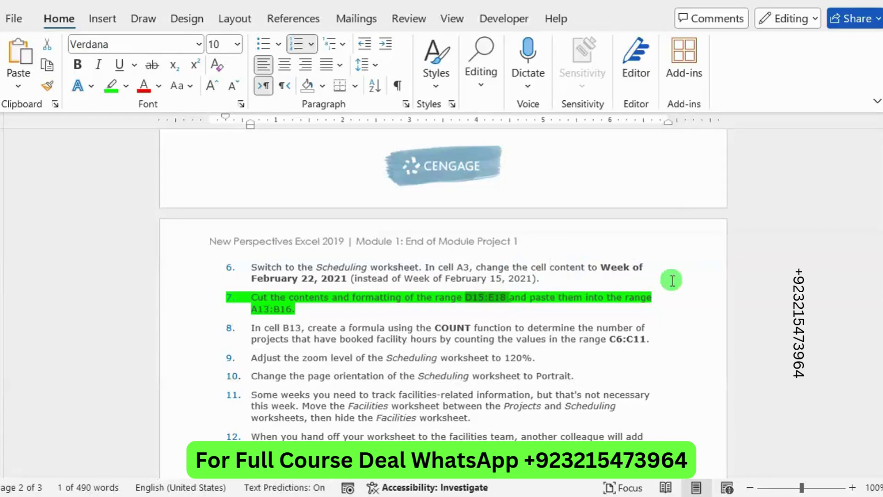
pyautogui.hotkey('alt', 'Tab')
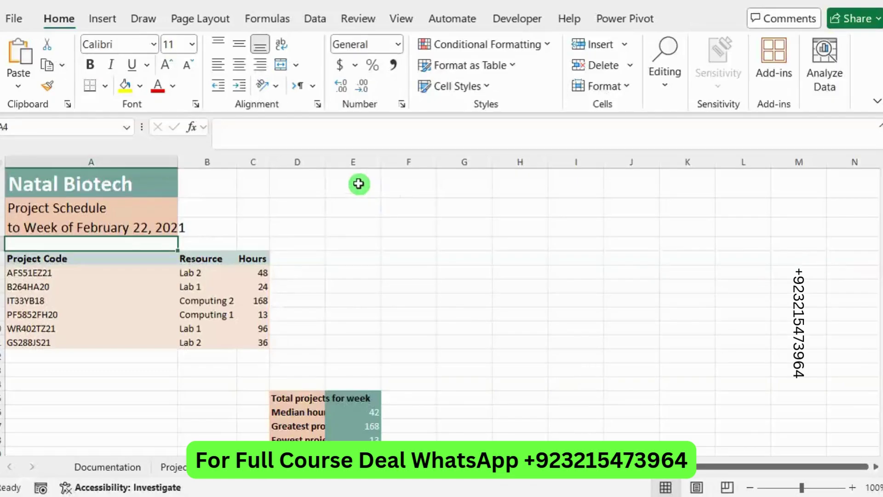
# Step: Go to range D15:E18 through the Name Box and cut the summary block
pyautogui.click(66, 124)
pyautogui.write('D15:E18')
pyautogui.press('Return')
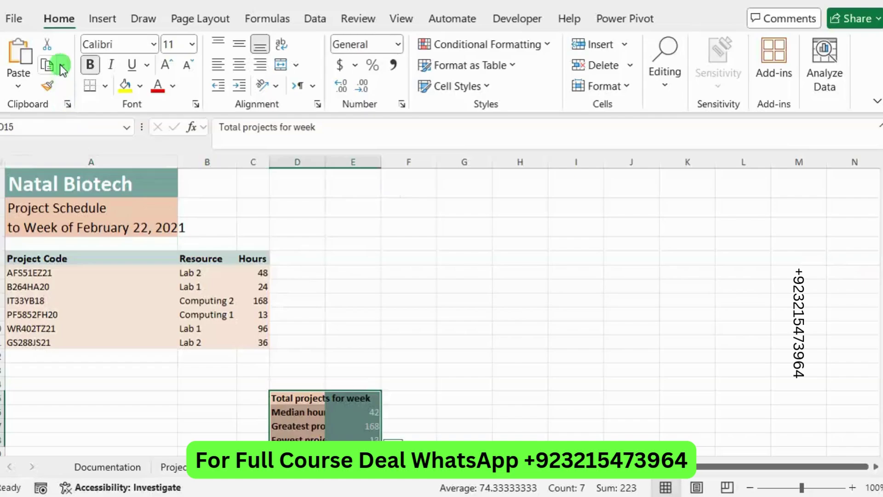
pyautogui.click(63, 70)
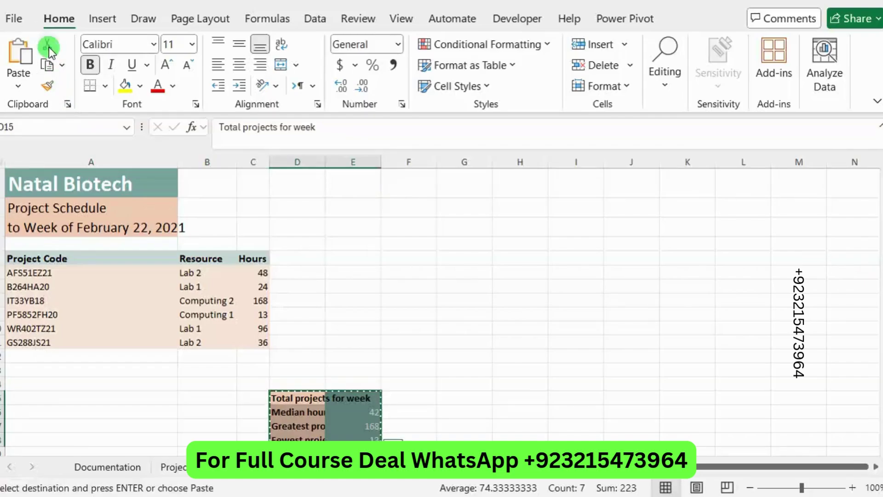
pyautogui.moveTo(880, 220)
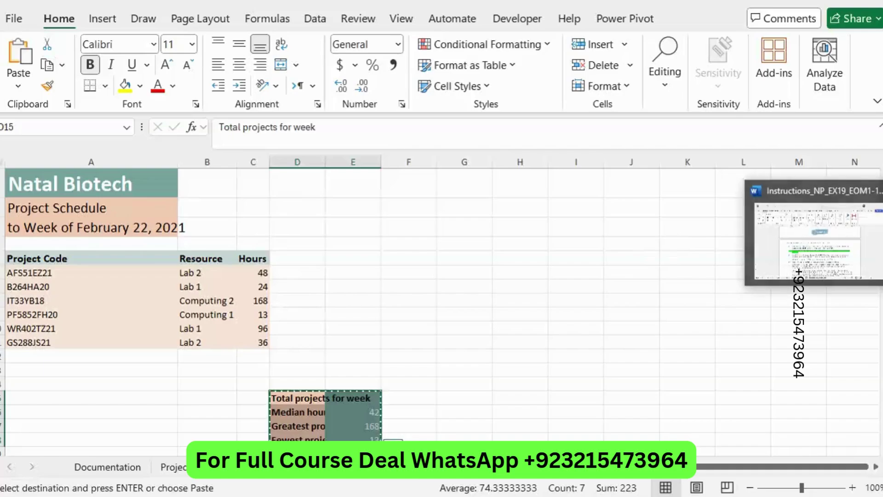
pyautogui.click(847, 238)
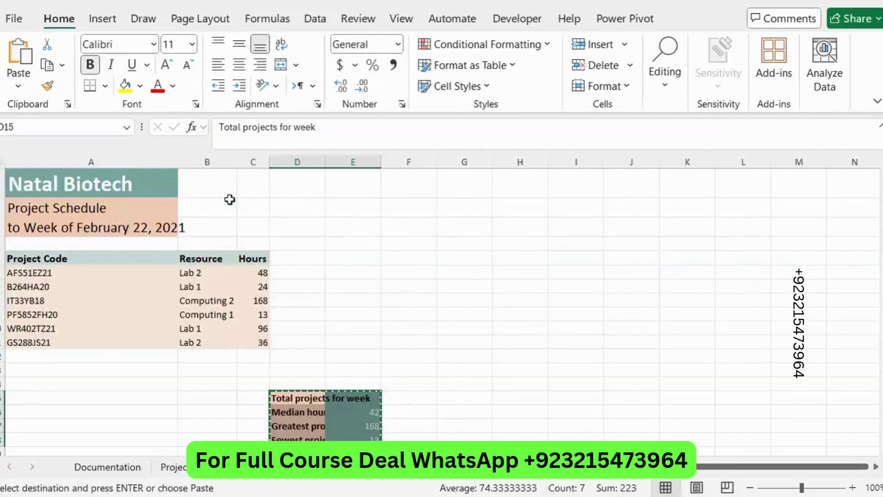
# Step: Paste the summary block into A13:B16 and deselect it
pyautogui.moveTo(21, 372); pyautogui.dragTo(182, 412)
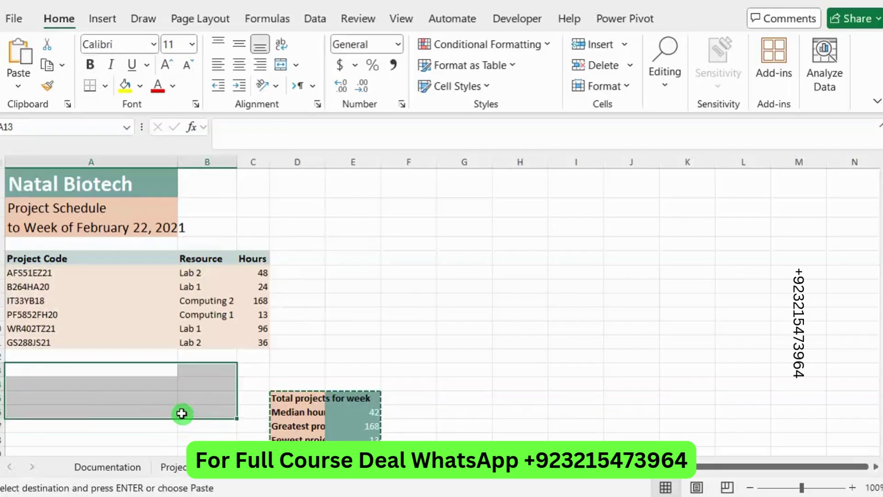
pyautogui.click(19, 85)
pyautogui.click(20, 129)
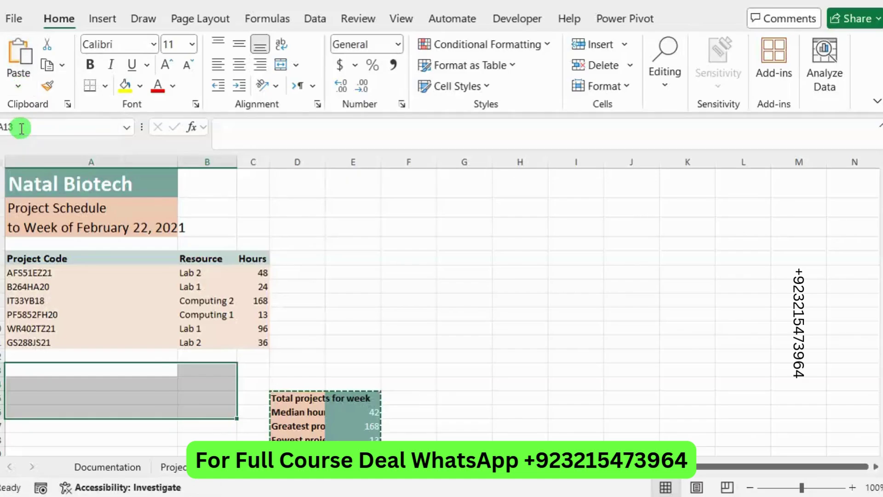
pyautogui.click(389, 328)
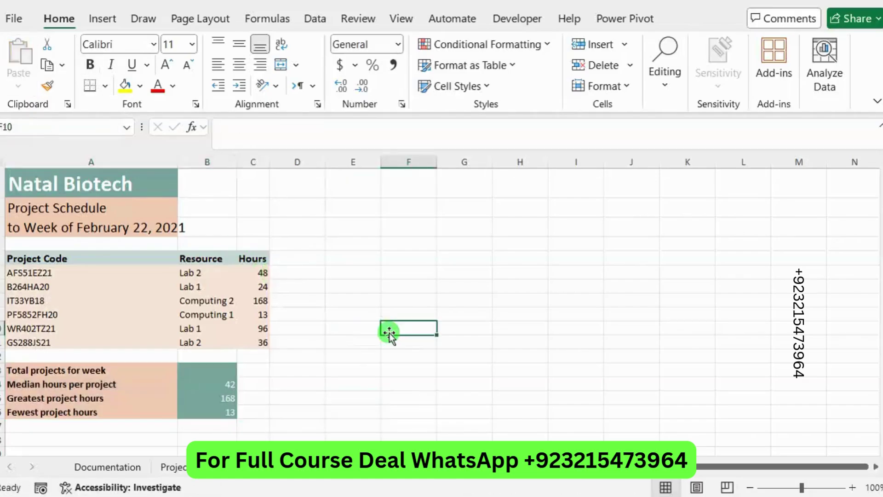
# Step: Set step 7's highlight to No Color and highlight step 8 (COUNT in B13 over C6:C11) green
pyautogui.hotkey('alt', 'Tab')
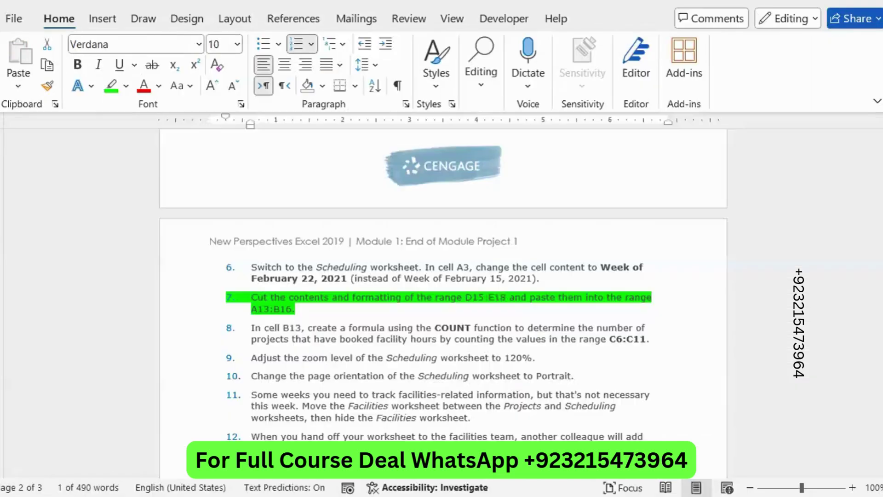
pyautogui.moveTo(317, 303); pyautogui.dragTo(235, 299)
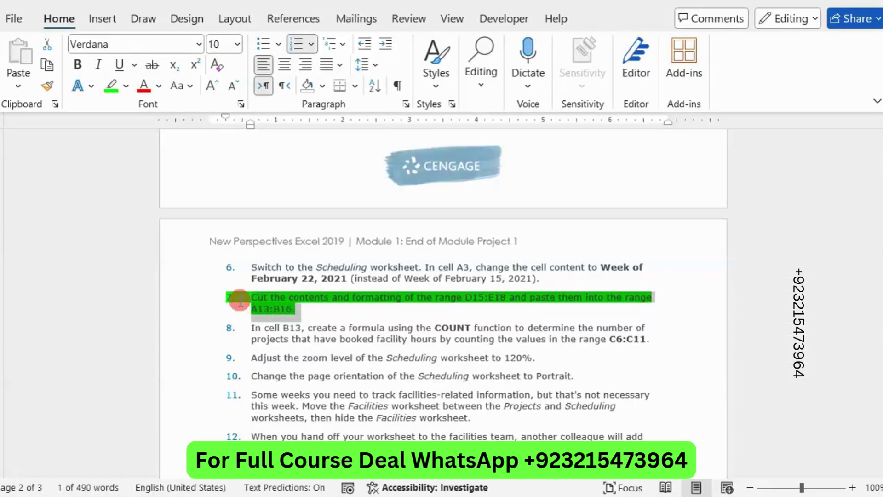
pyautogui.click(324, 275)
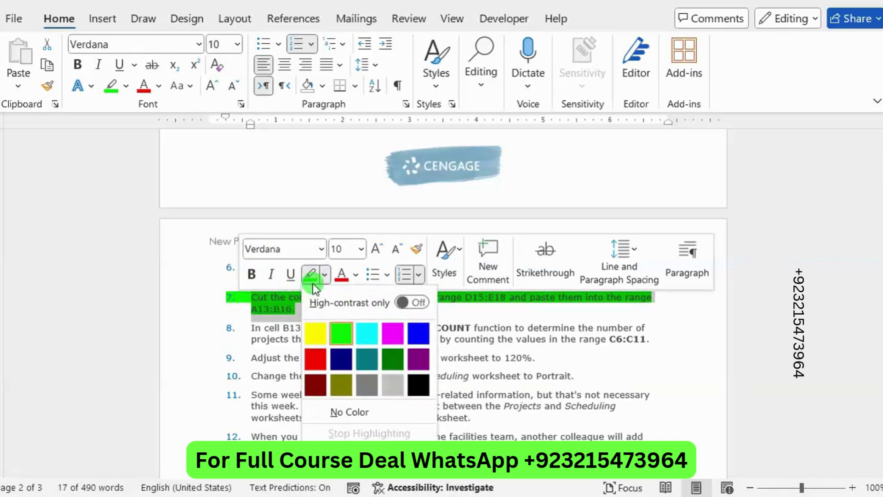
pyautogui.click(315, 280)
pyautogui.click(325, 332)
pyautogui.moveTo(655, 343); pyautogui.dragTo(237, 324)
pyautogui.click(308, 298)
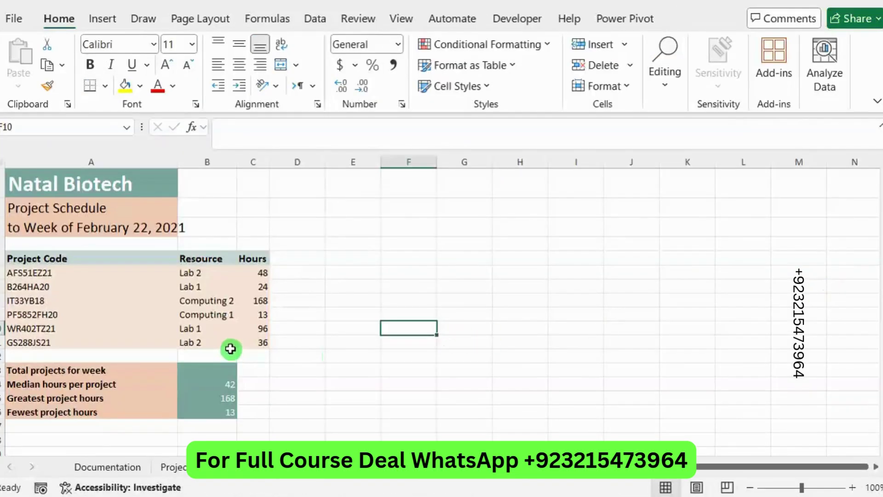
# Step: Enter =COUNT(C6:C11) in B13 so it returns 6 projects
pyautogui.click(224, 370)
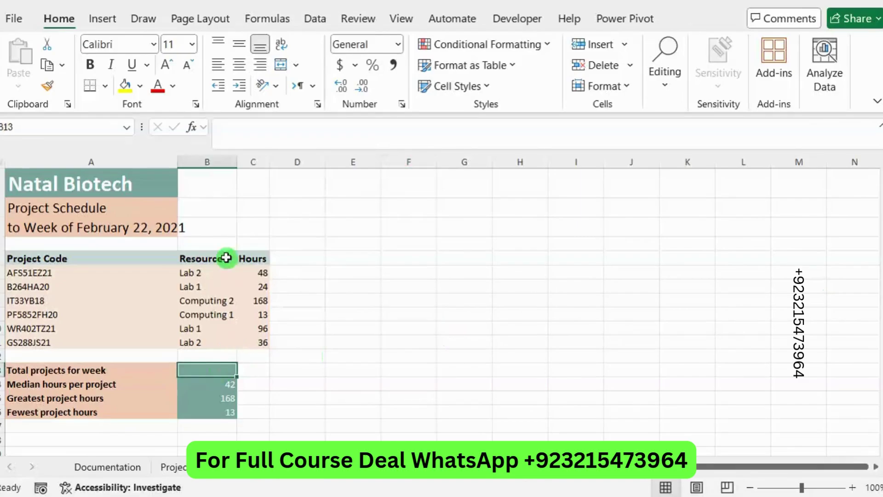
pyautogui.click(225, 144)
pyautogui.write('=')
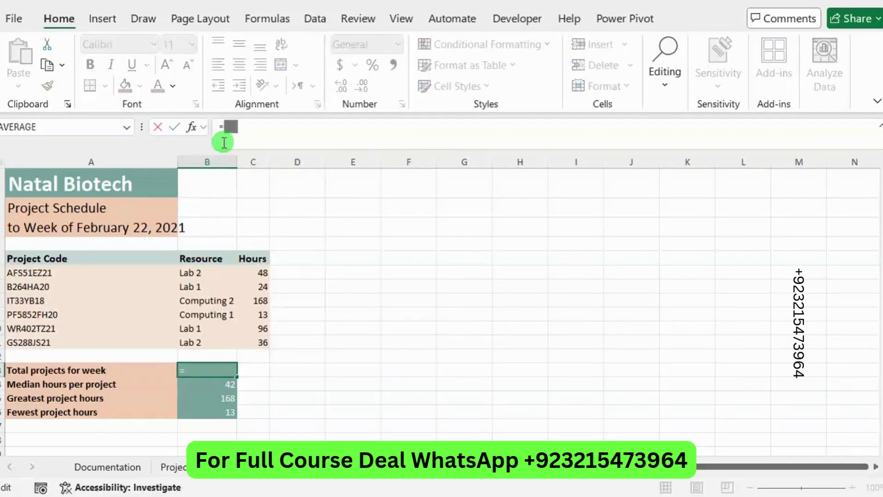
pyautogui.write('count')
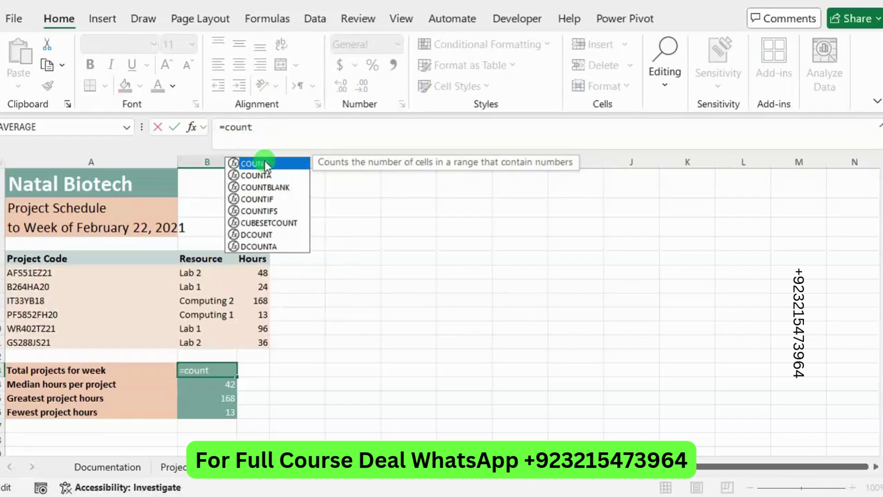
pyautogui.doubleClick(255, 163)
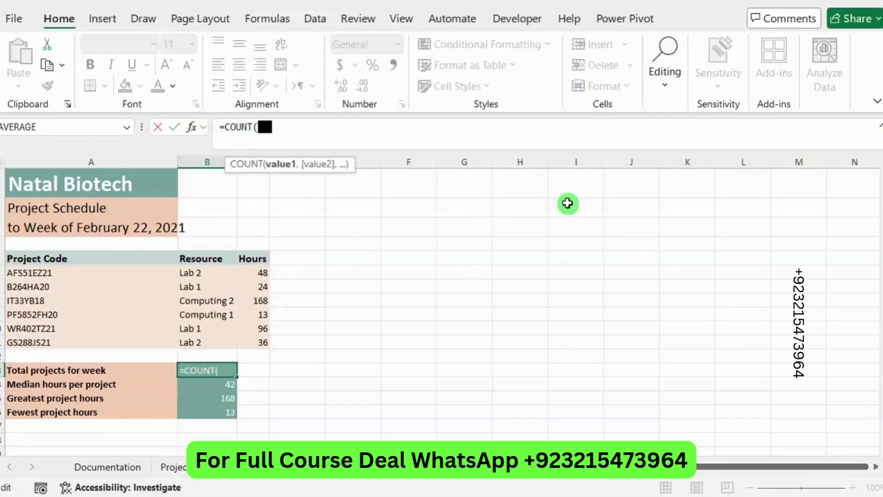
pyautogui.moveTo(882, 233)
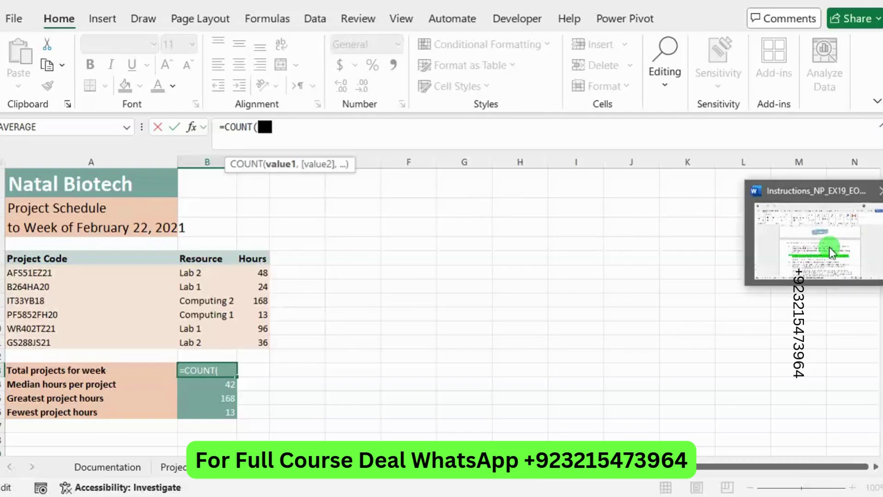
pyautogui.moveTo(832, 251)
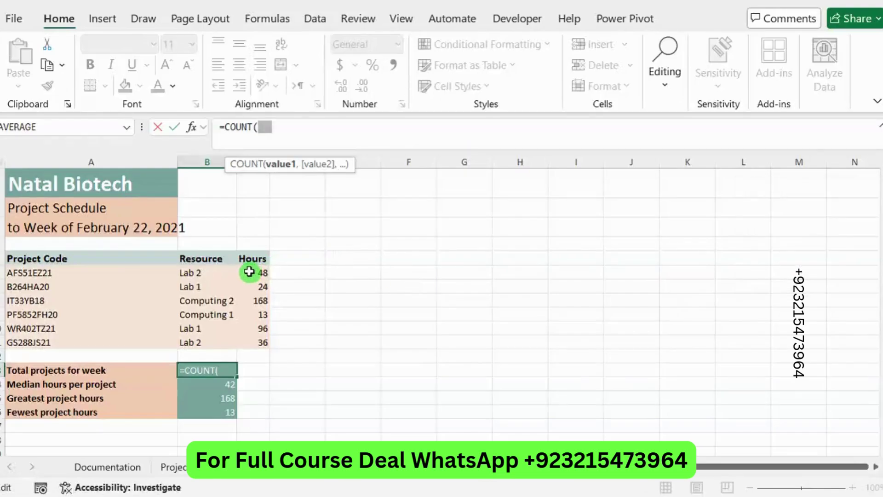
pyautogui.moveTo(249, 272); pyautogui.dragTo(263, 338)
pyautogui.write(')')
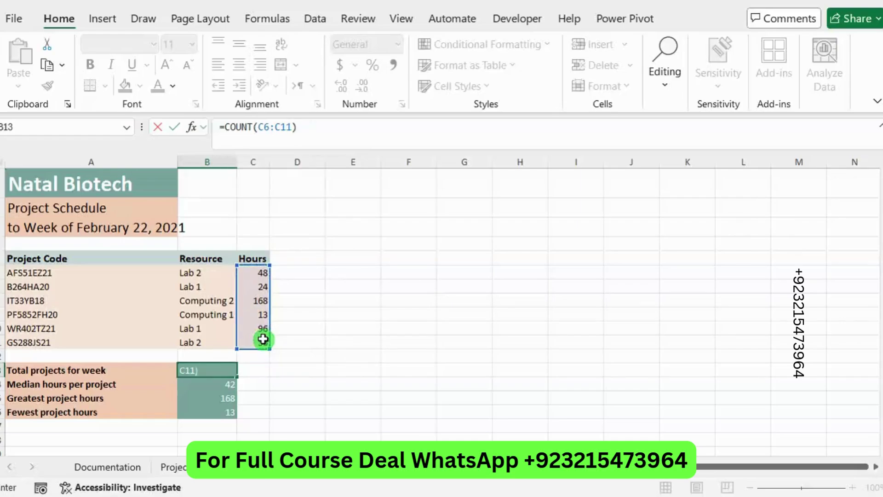
pyautogui.press('Return')
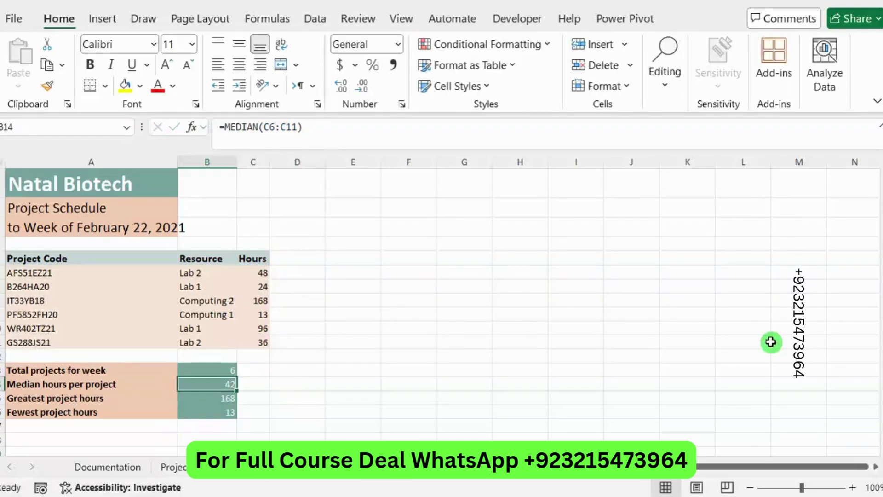
pyautogui.hotkey('alt', 'Tab')
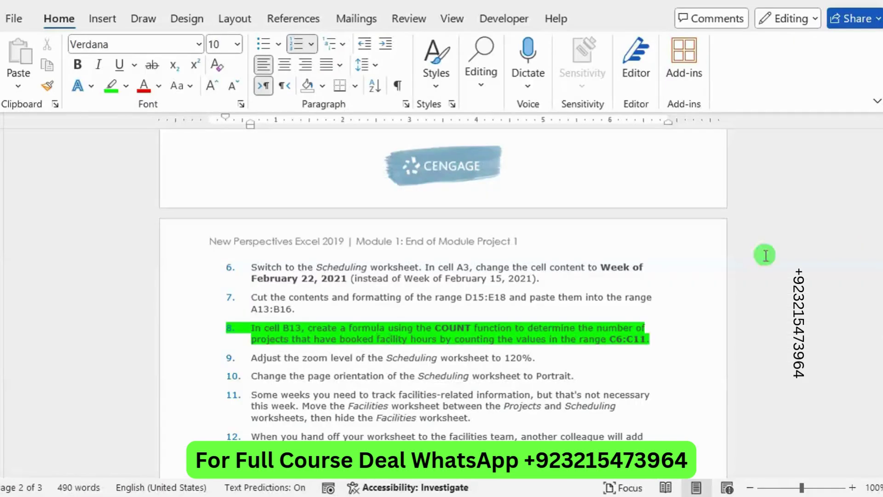
# Step: Clear the green highlight from step 8's text and return to Excel
pyautogui.moveTo(661, 338); pyautogui.dragTo(252, 326)
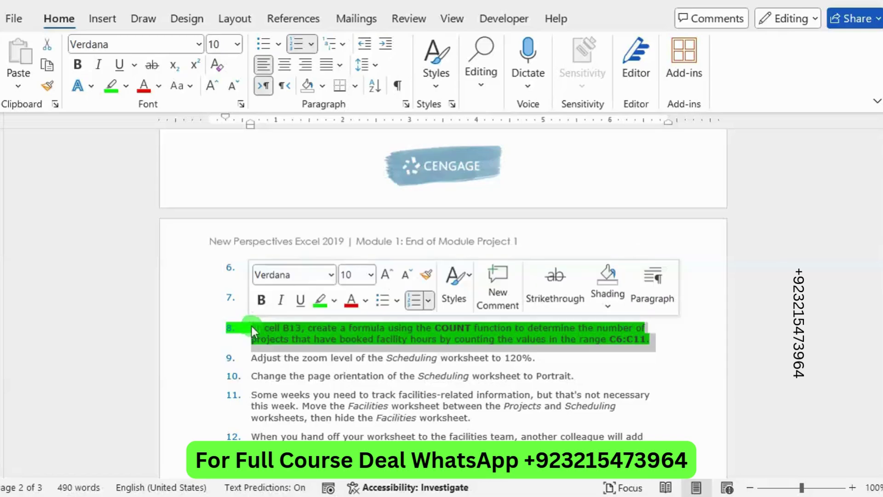
pyautogui.click(318, 300)
pyautogui.click(371, 359)
pyautogui.doubleClick(371, 359)
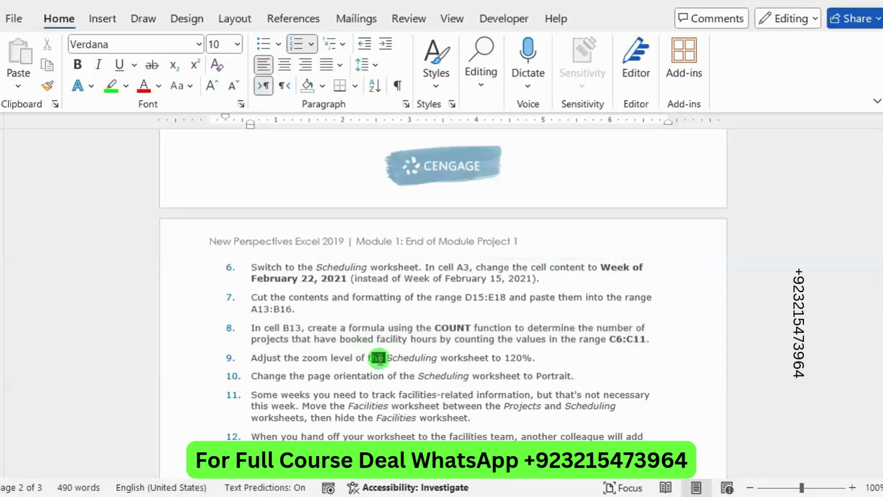
pyautogui.hotkey('alt', 'Tab')
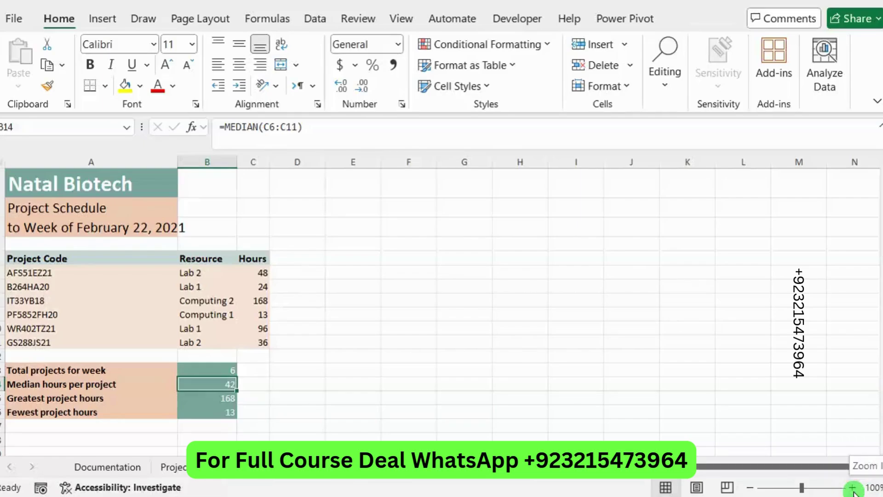
# Step: Zoom the Scheduling sheet from 110% to 120%, then select step 10 in Word
pyautogui.click(852, 487)
pyautogui.click(852, 487)
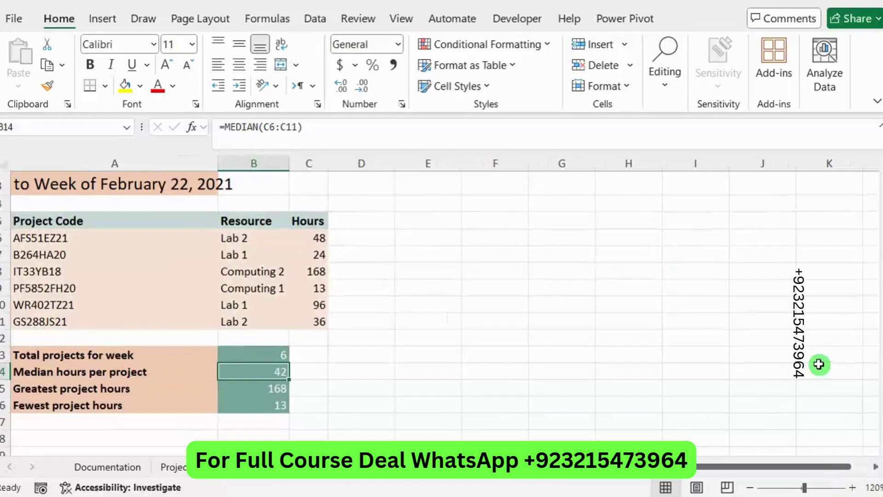
pyautogui.hotkey('alt', 'Tab')
pyautogui.scroll(-1, 351, 355)
pyautogui.moveTo(585, 335); pyautogui.dragTo(253, 345)
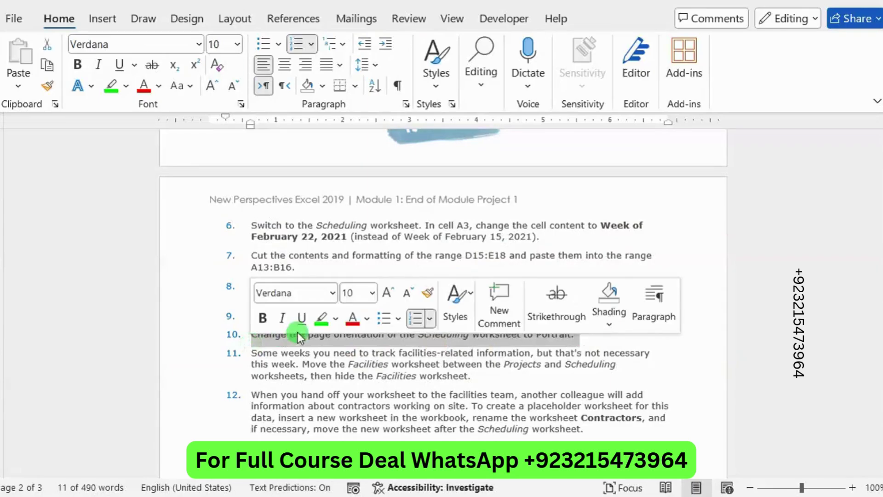
# Step: Mark step 10 (Portrait orientation) with green highlight and go back to Excel
pyautogui.click(321, 318)
pyautogui.click(343, 341)
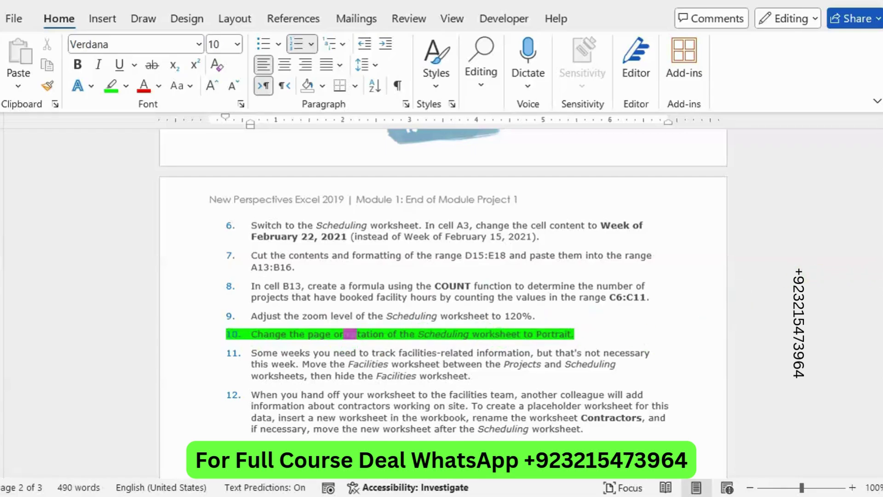
pyautogui.hotkey('alt', 'Tab')
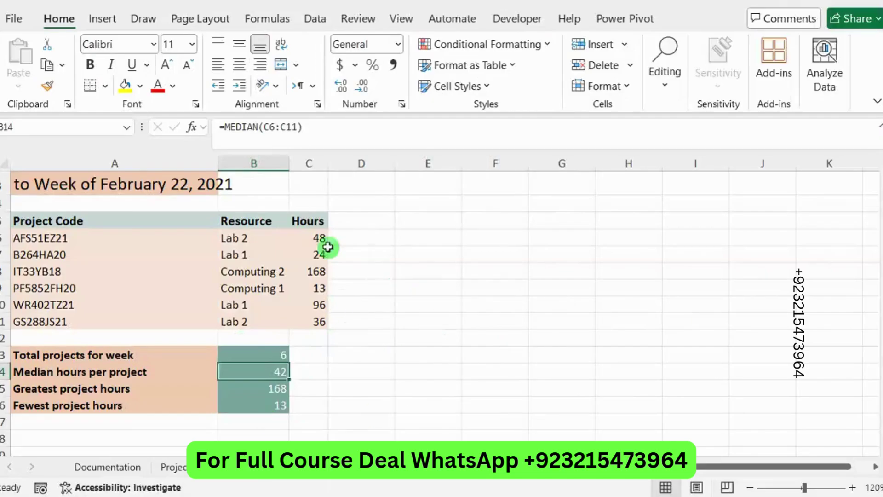
# Step: Switch the Scheduling sheet to Portrait orientation from Page Layout
pyautogui.click(220, 21)
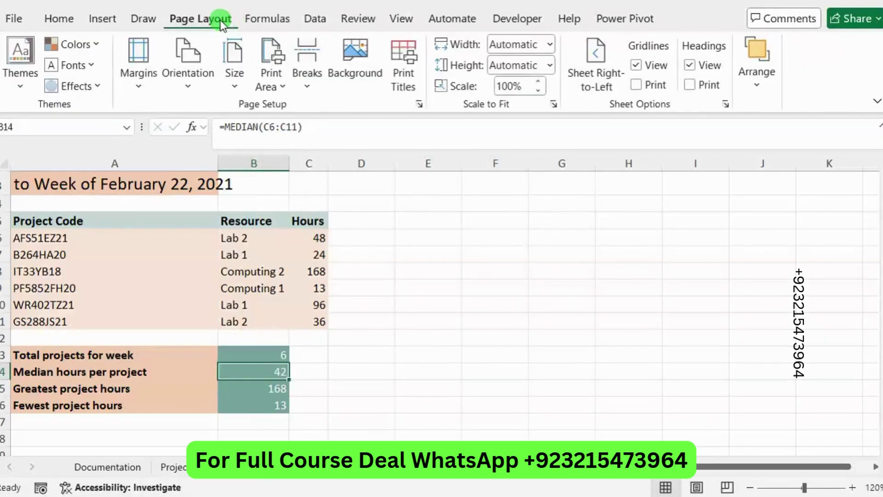
pyautogui.click(187, 93)
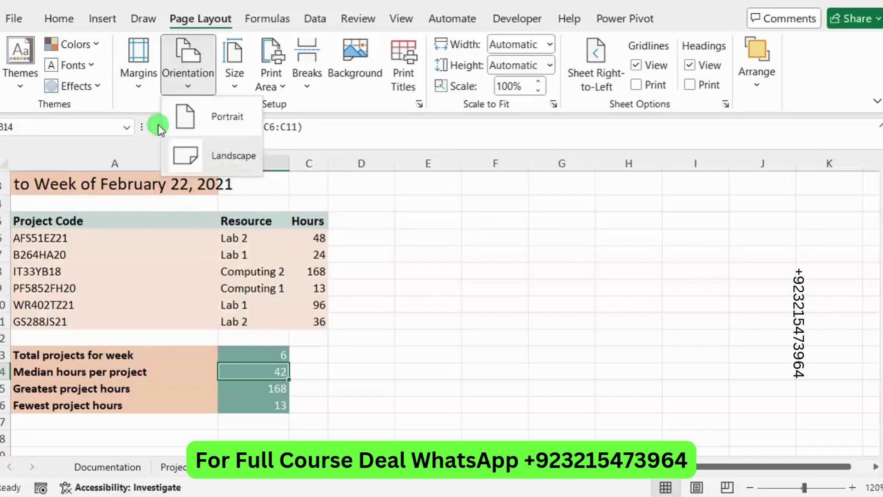
pyautogui.click(208, 116)
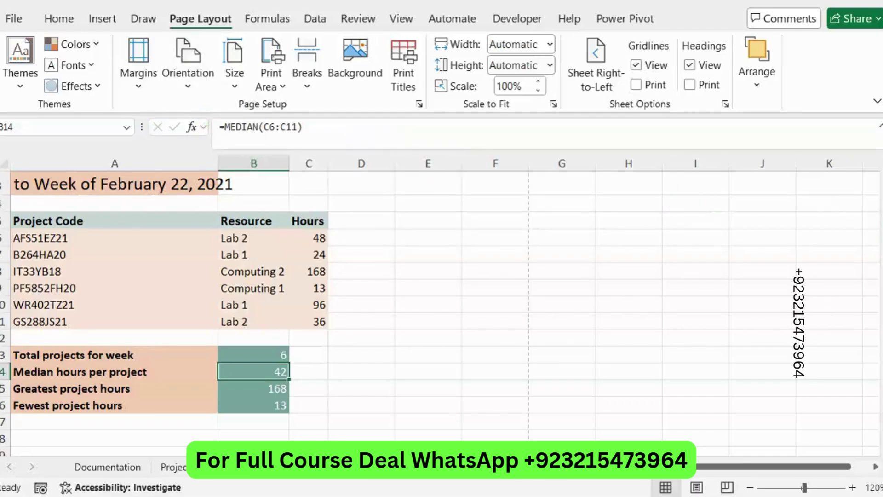
pyautogui.hotkey('alt', 'Tab')
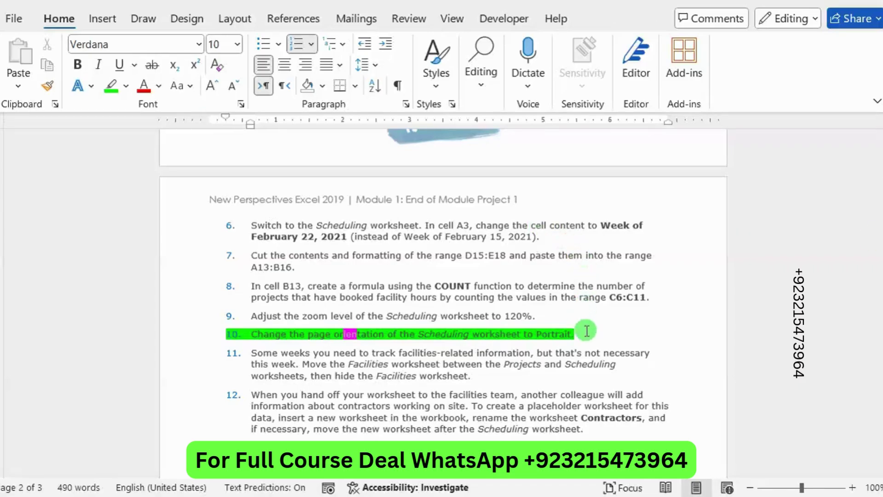
# Step: Clear the green highlight from step 10, the Portrait orientation task, in the Word instructions
pyautogui.moveTo(565, 333); pyautogui.dragTo(250, 332)
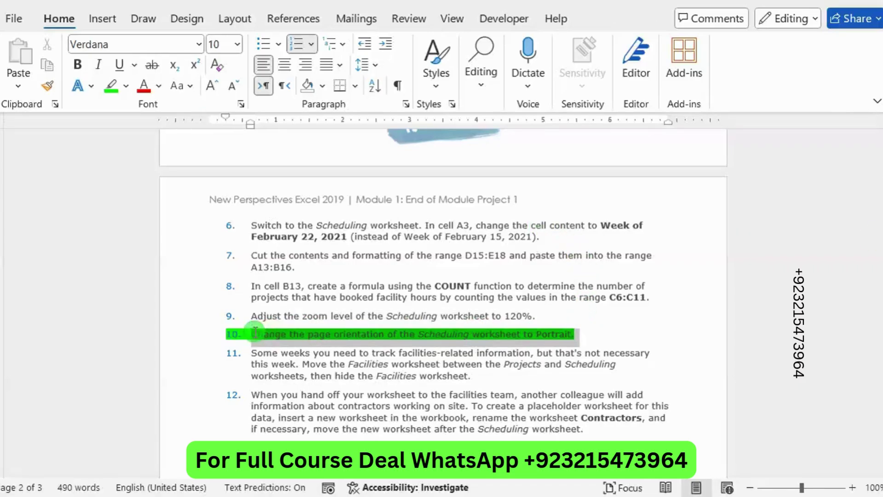
pyautogui.click(325, 305)
pyautogui.click(328, 335)
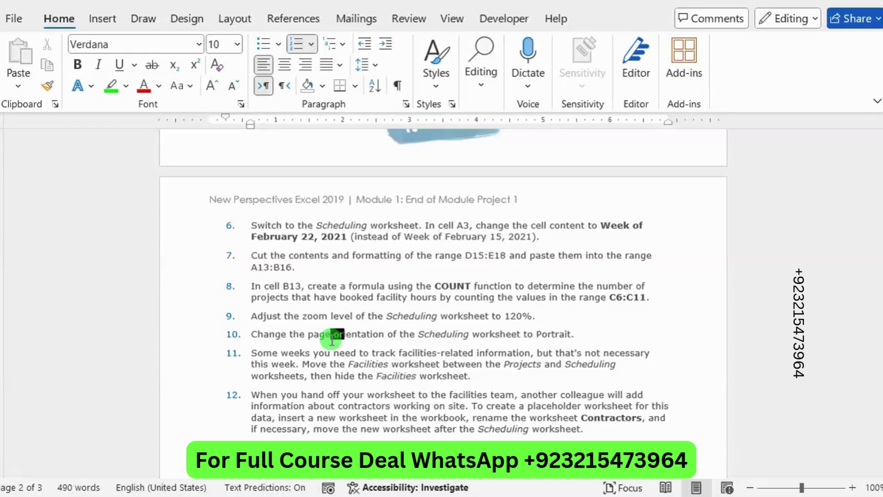
# Step: Add a line after step 9 reading 'For Full Solution Video Please Contact me at my Whatsapp Number'
pyautogui.click(563, 321)
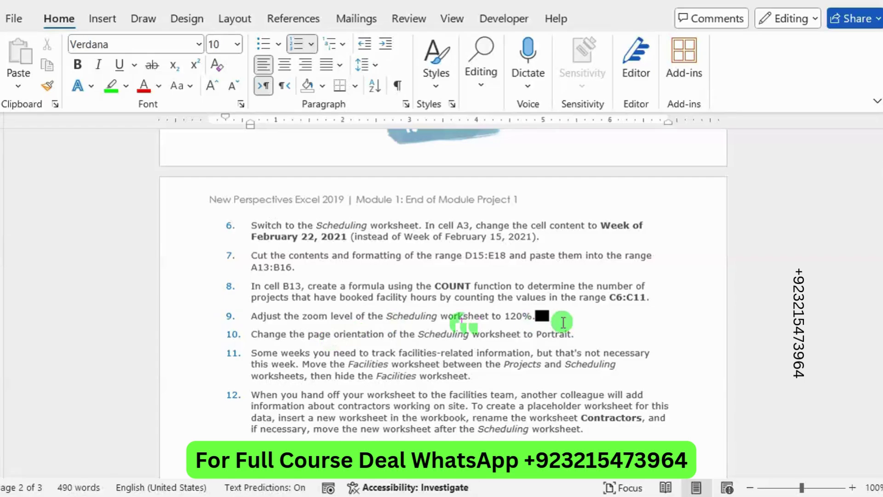
pyautogui.press('Return')
pyautogui.write('FOr Ne')
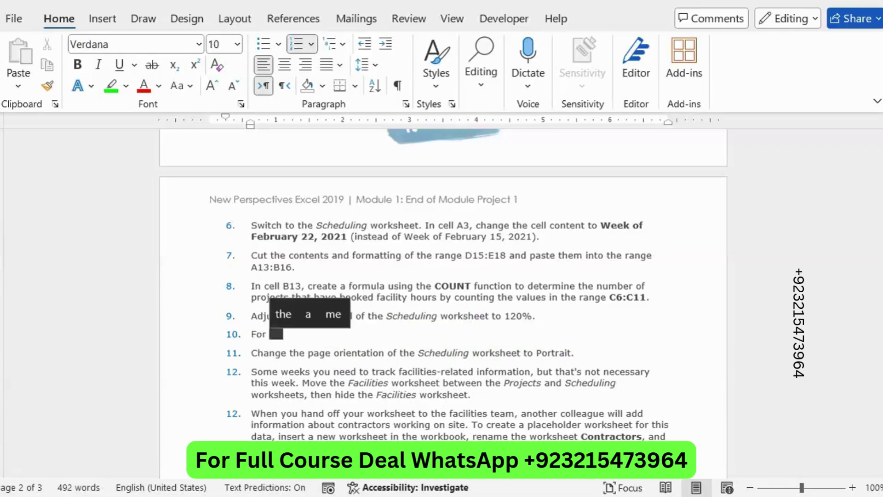
pyautogui.press('BackSpace')
pyautogui.press('BackSpace')
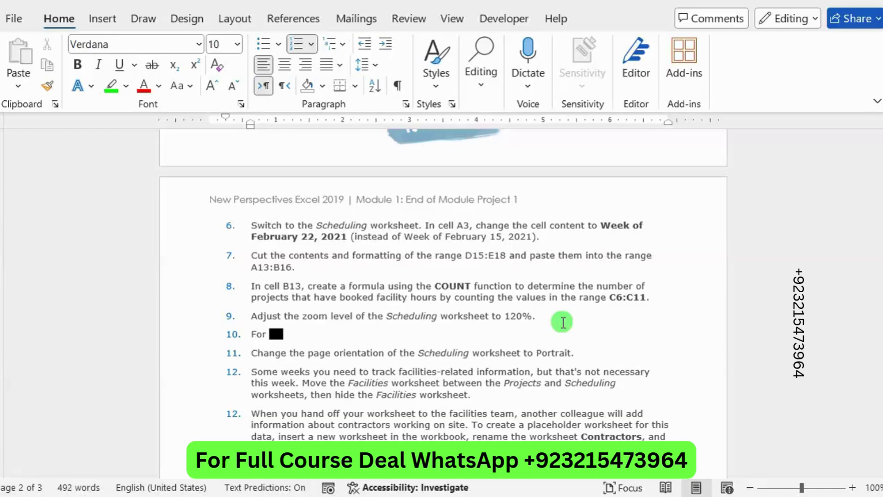
pyautogui.write('Full SOli')
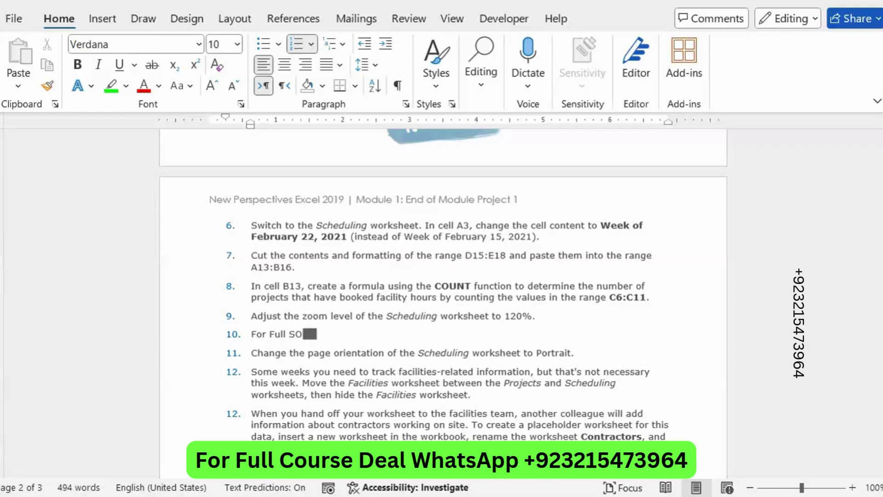
pyautogui.press('BackSpace')
pyautogui.write('o')
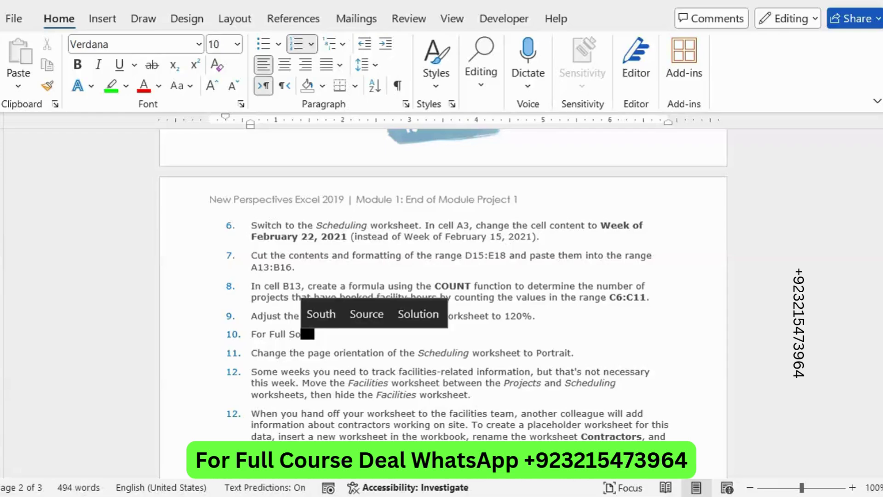
pyautogui.write('lution V')
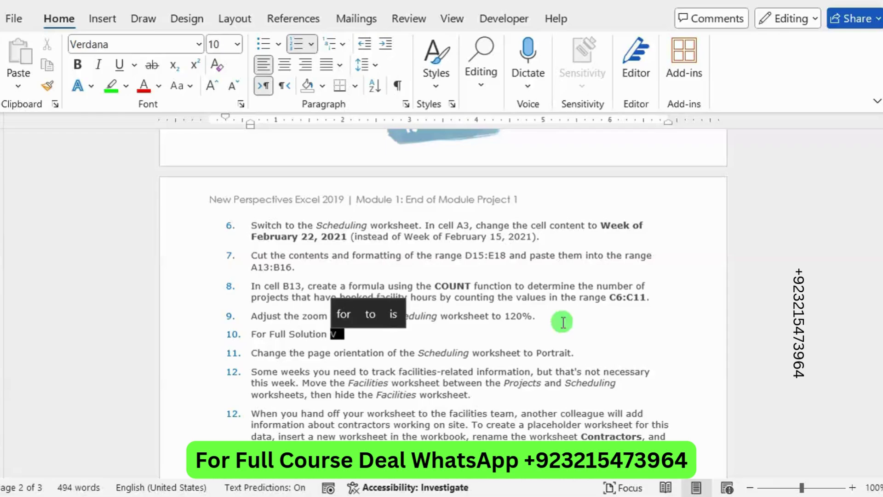
pyautogui.write('ideo')
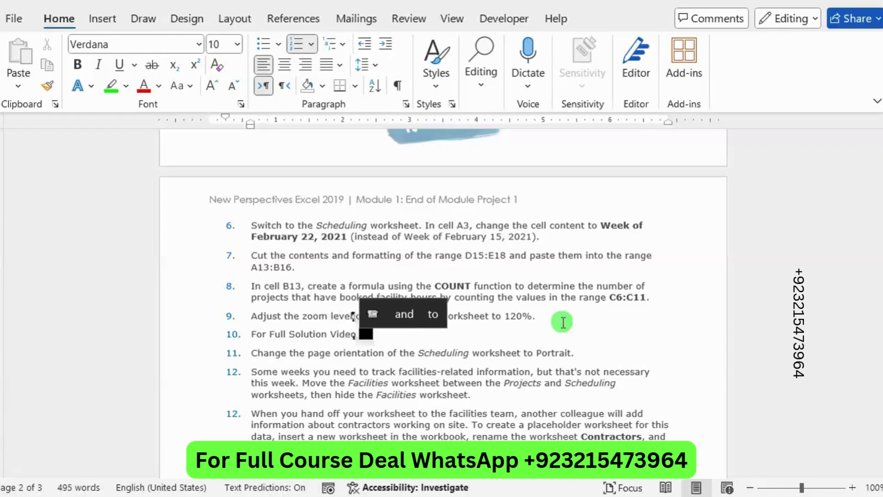
pyautogui.write(' Please Con')
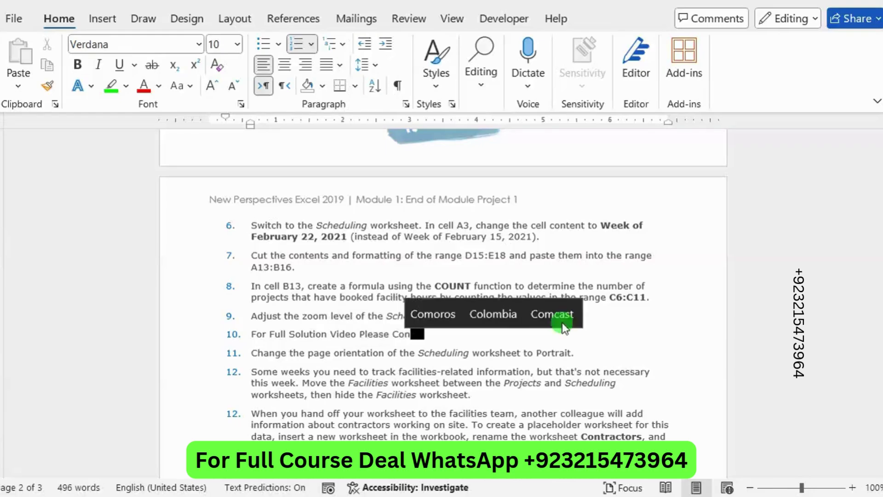
pyautogui.write('tact me')
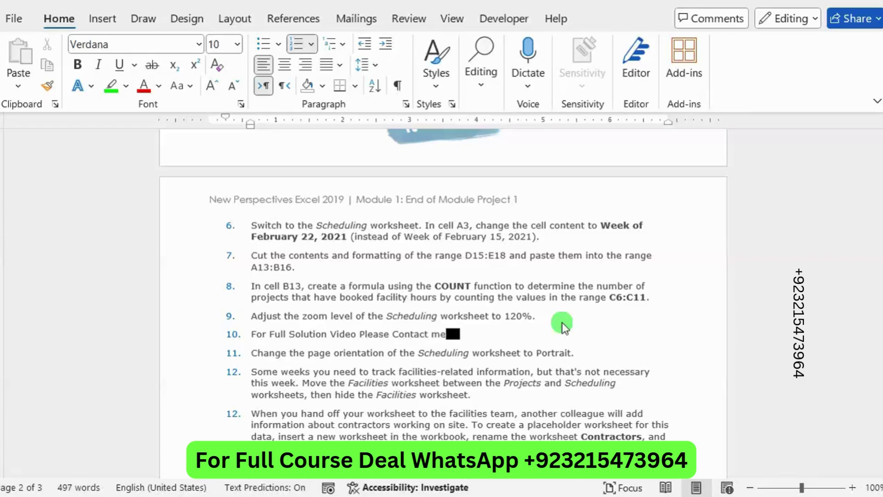
pyautogui.write(' at my')
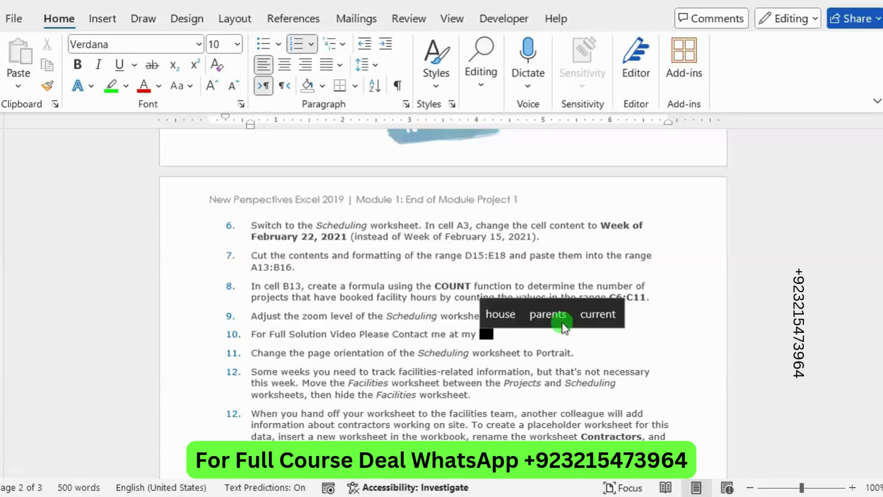
pyautogui.write(' whATSA')
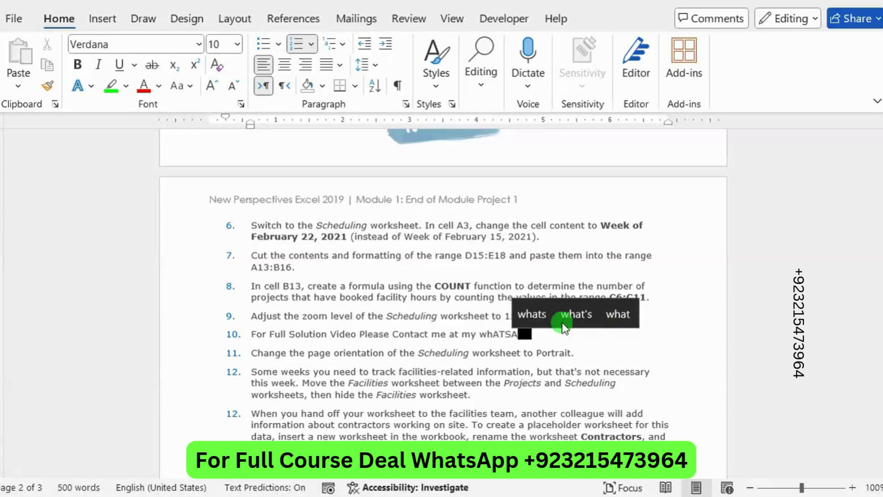
pyautogui.press('BackSpace')
pyautogui.press('BackSpace')
pyautogui.press('BackSpace')
pyautogui.press('BackSpace')
pyautogui.press('BackSpace')
pyautogui.press('BackSpace')
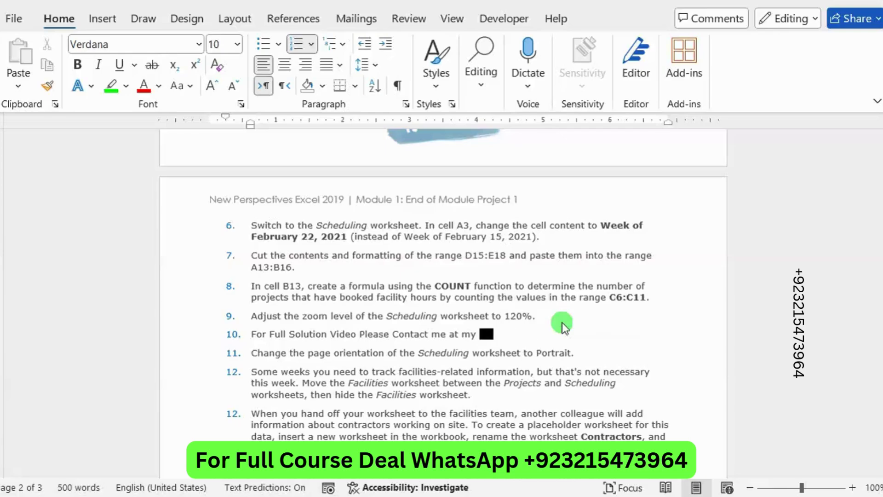
pyautogui.write('Whatsa')
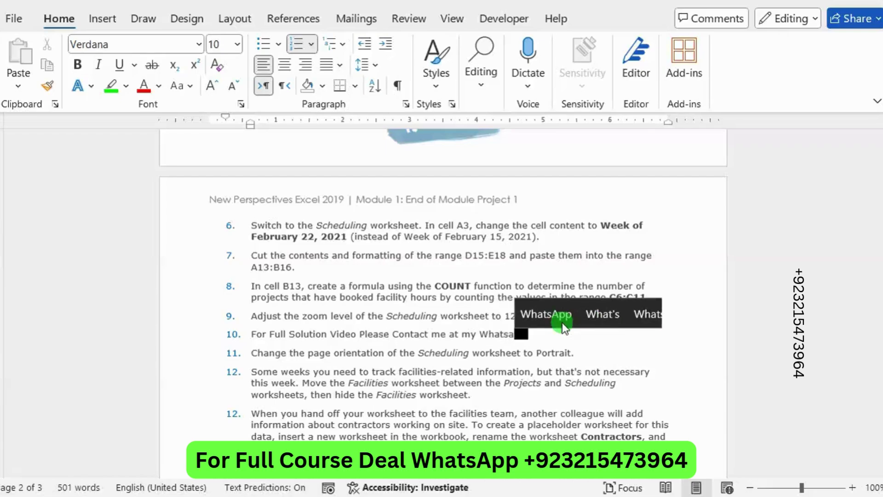
pyautogui.write('pp Number')
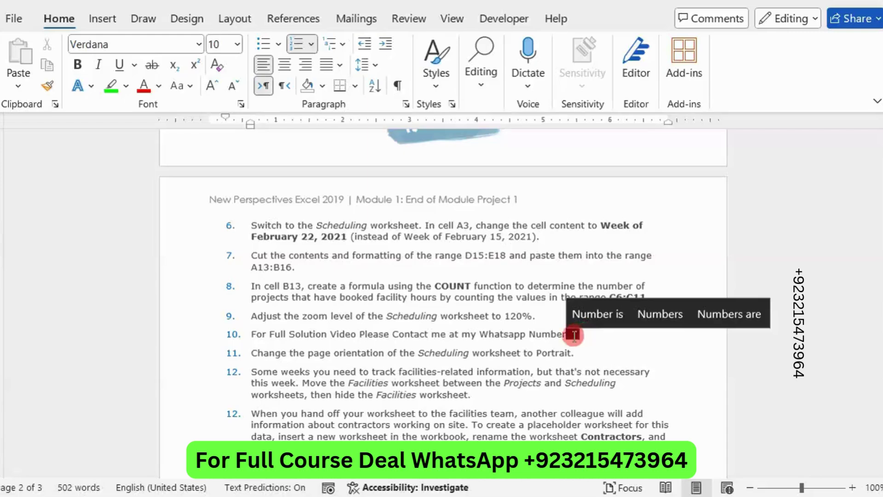
# Step: Highlight the message line in green and set its font size to 22 pt
pyautogui.moveTo(574, 331); pyautogui.dragTo(253, 332)
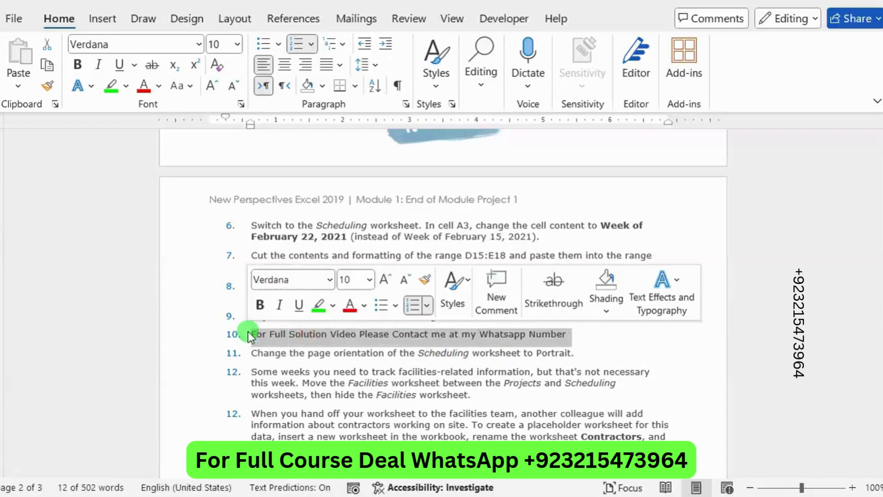
pyautogui.click(318, 307)
pyautogui.moveTo(572, 332); pyautogui.dragTo(226, 337)
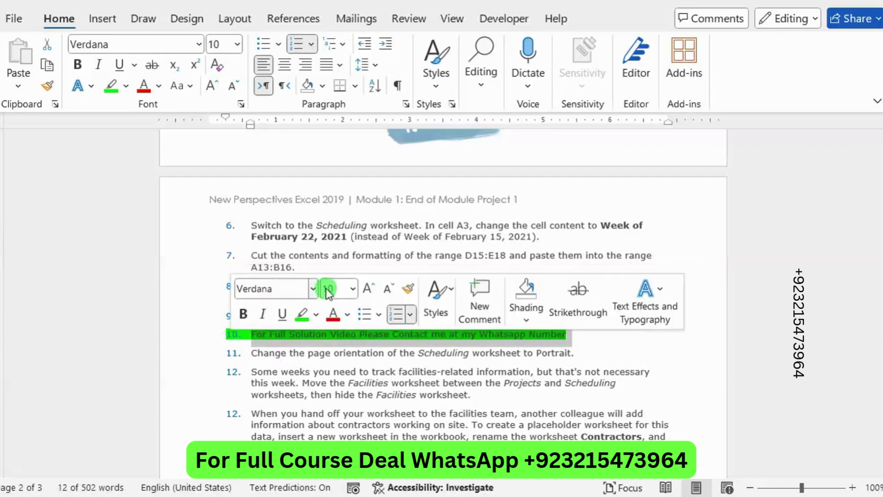
pyautogui.click(353, 289)
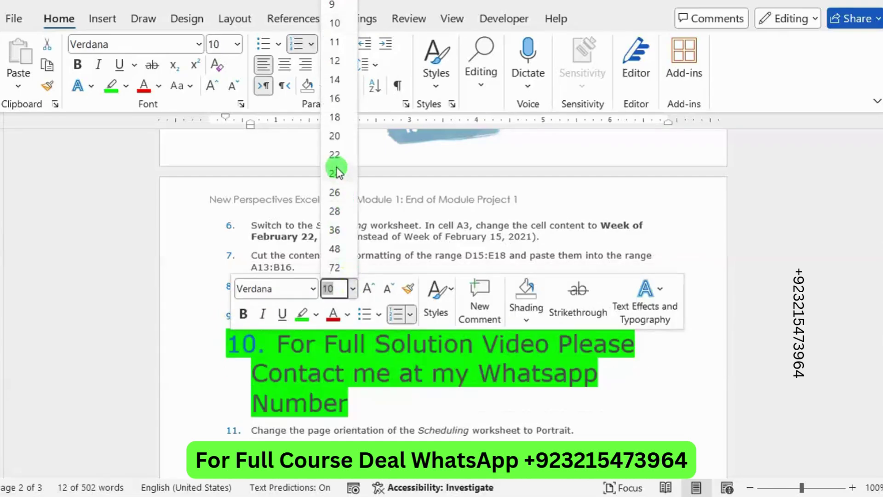
pyautogui.click(333, 152)
# Step: Insert two empty items above the message and remove the message's numbering
pyautogui.click(276, 344)
pyautogui.press('Return')
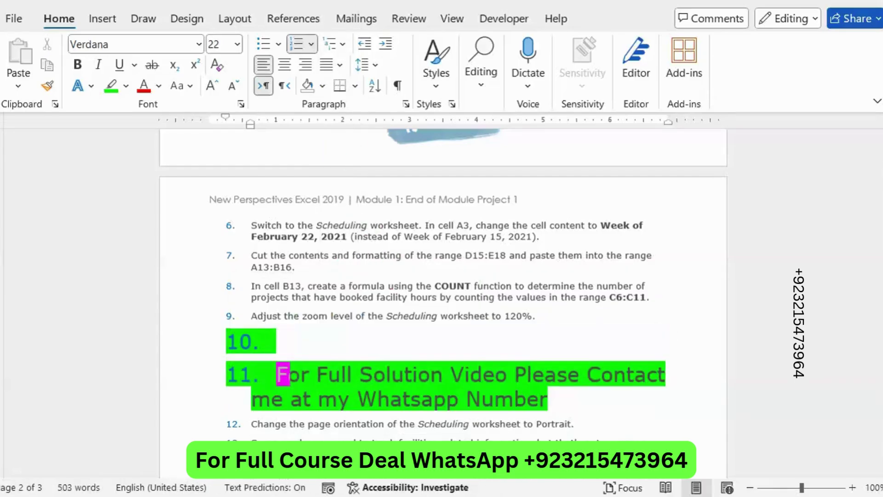
pyautogui.click(288, 346)
pyautogui.scroll(-1, 288, 346)
pyautogui.press('Return')
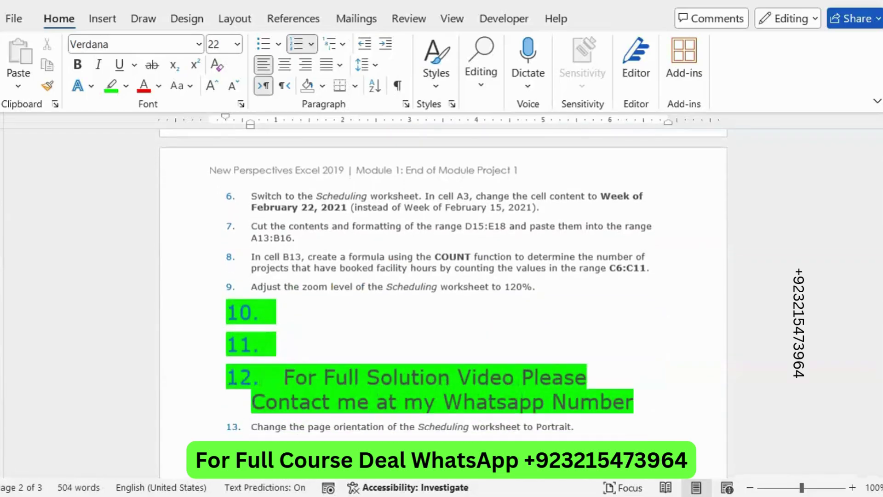
pyautogui.scroll(-1, 442, 289)
pyautogui.press('BackSpace')
pyautogui.press('BackSpace')
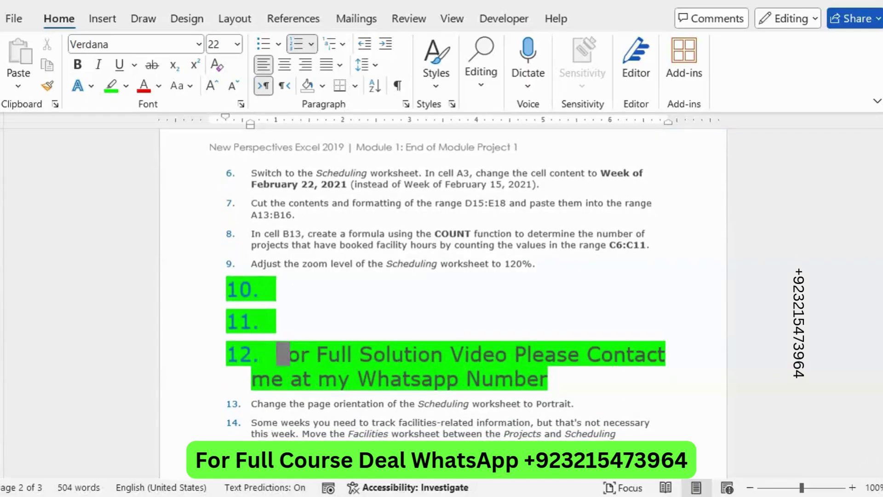
pyautogui.press('BackSpace')
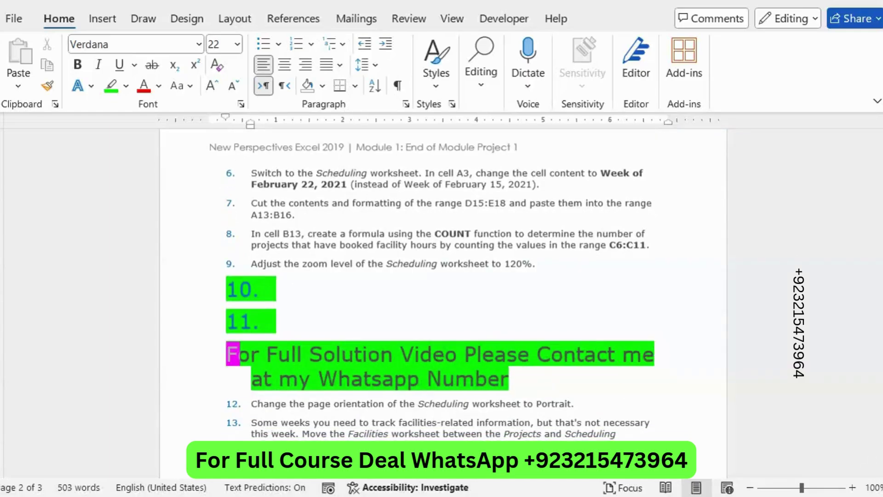
pyautogui.press('BackSpace')
pyautogui.hotkey('ctrl', 'z')
pyautogui.moveTo(291, 354); pyautogui.dragTo(345, 321)
pyautogui.click(345, 321)
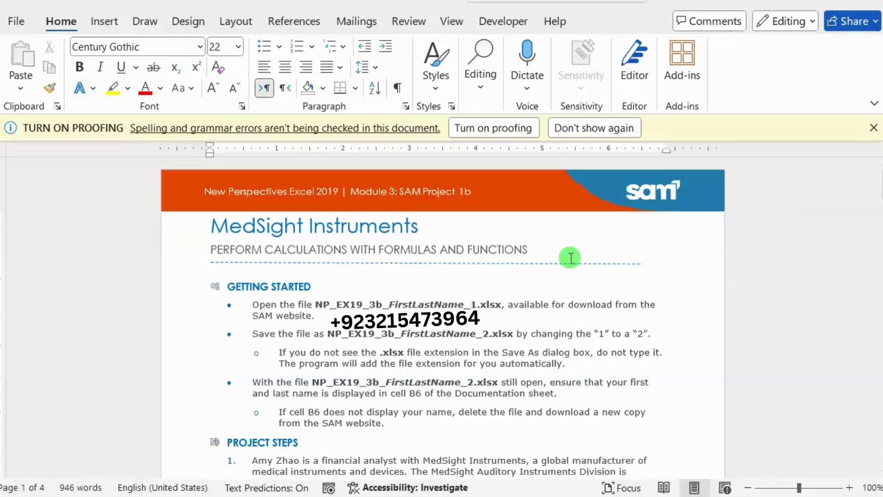
# Step: Highlight step 1's sentence about filling E5:I5 with incremented percentages in green
pyautogui.scroll(-5, 570, 258)
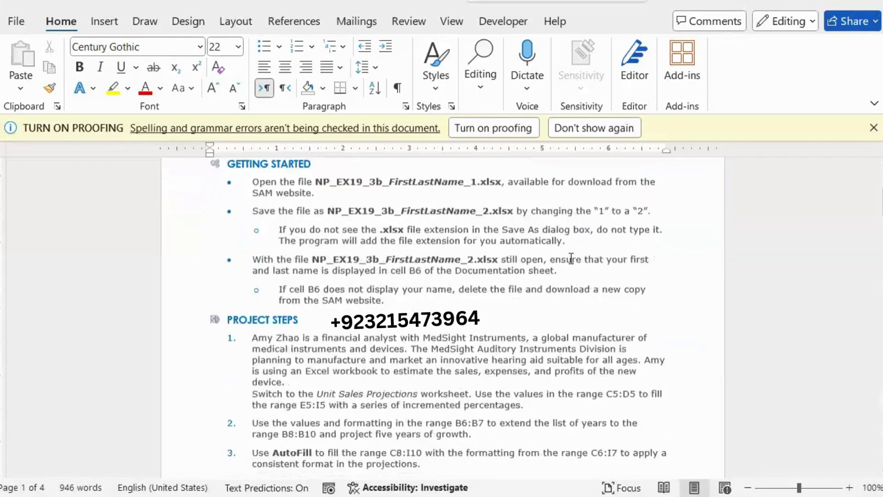
pyautogui.scroll(-2, 570, 258)
pyautogui.moveTo(246, 268); pyautogui.dragTo(545, 277)
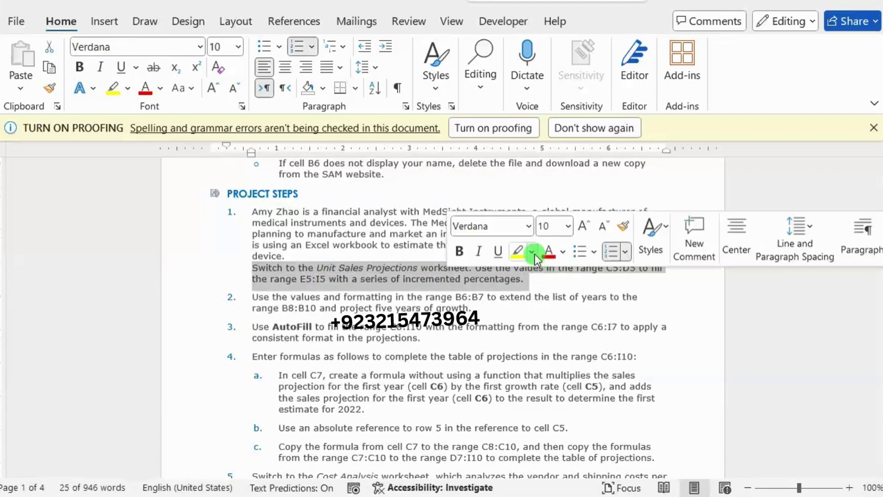
pyautogui.click(533, 256)
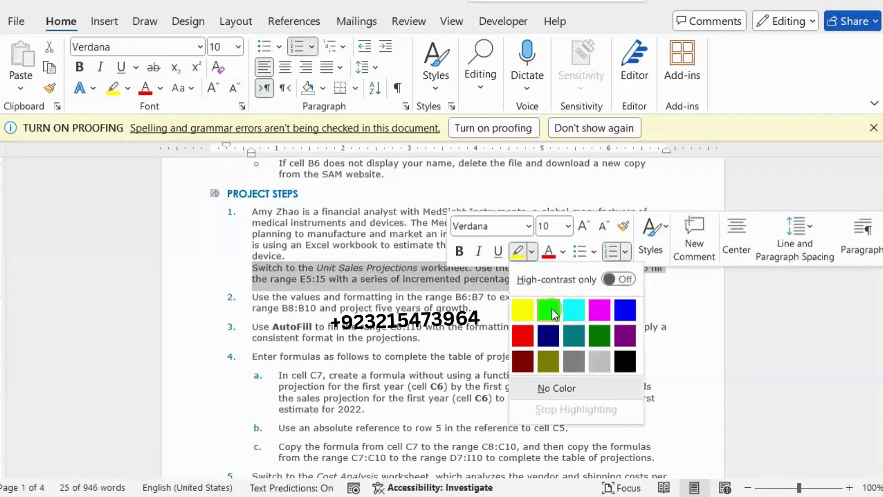
pyautogui.click(545, 314)
# Step: Clear the stray selection and bring the Excel workbook to the front
pyautogui.moveTo(411, 279); pyautogui.dragTo(425, 279)
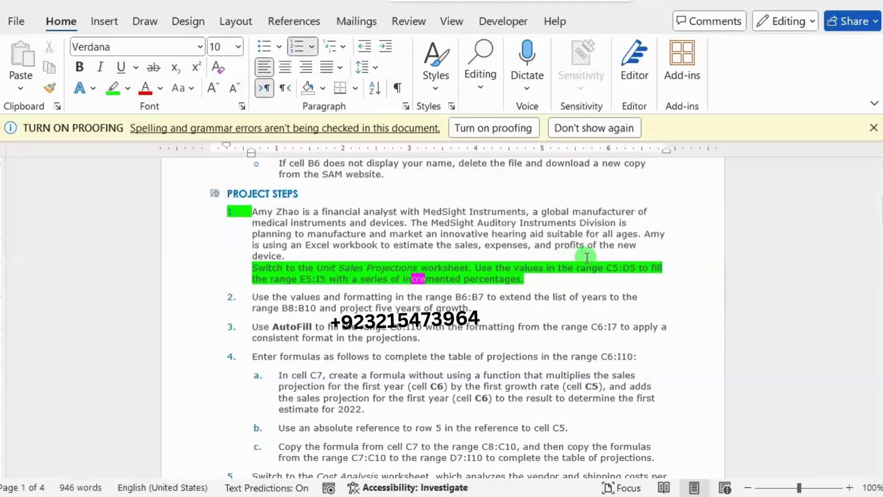
pyautogui.click(605, 266)
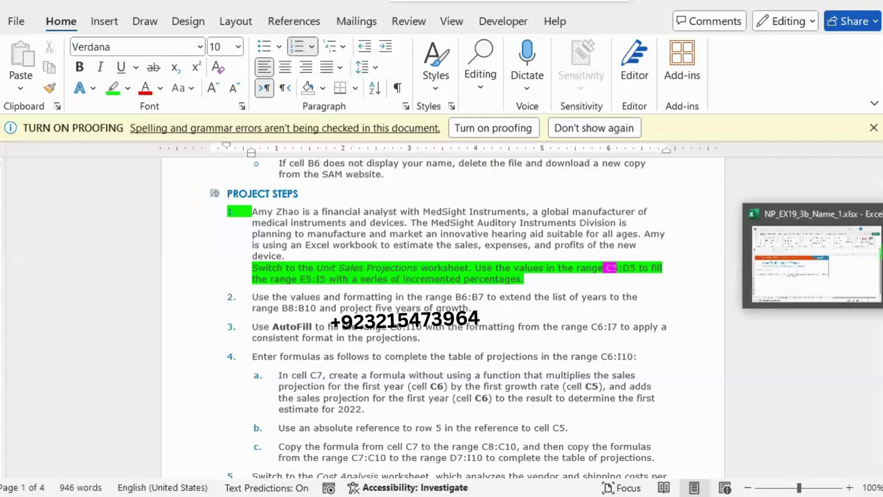
pyautogui.click(869, 248)
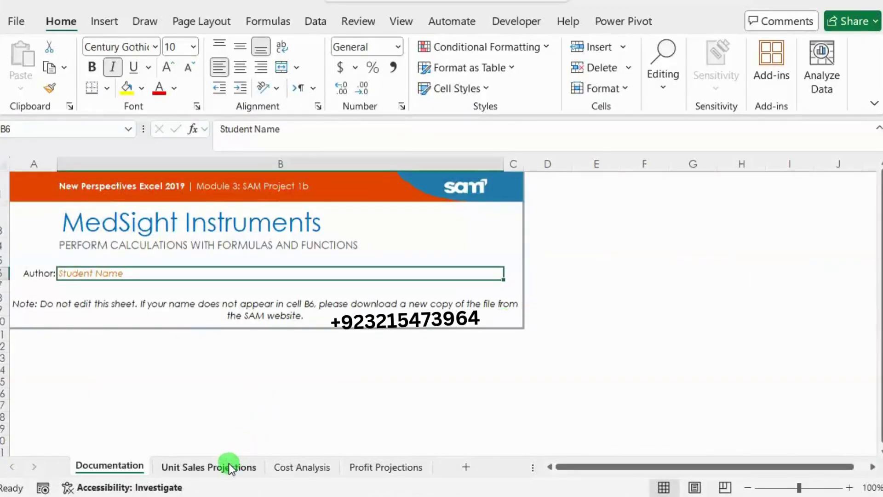
# Step: On Unit Sales Projections, extend the 4% and 8% rates in C5:D5 through I5, reaching 28%
pyautogui.click(230, 468)
pyautogui.click(153, 260)
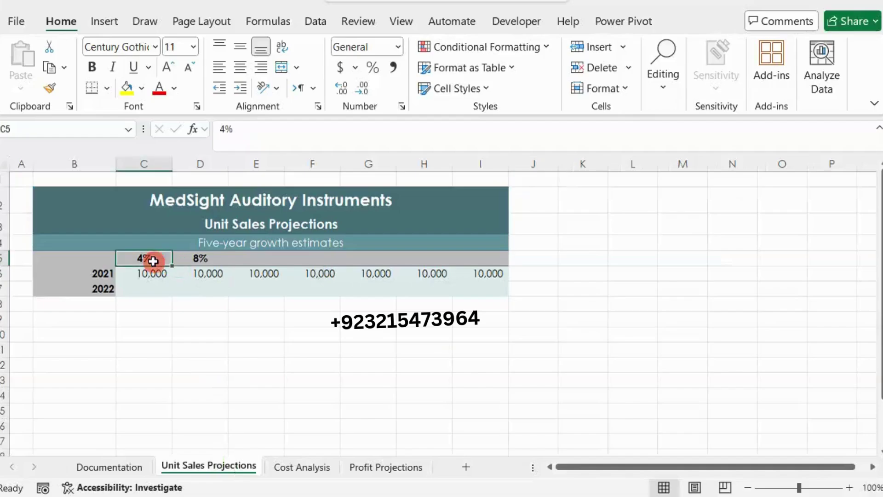
pyautogui.moveTo(153, 259); pyautogui.dragTo(502, 260)
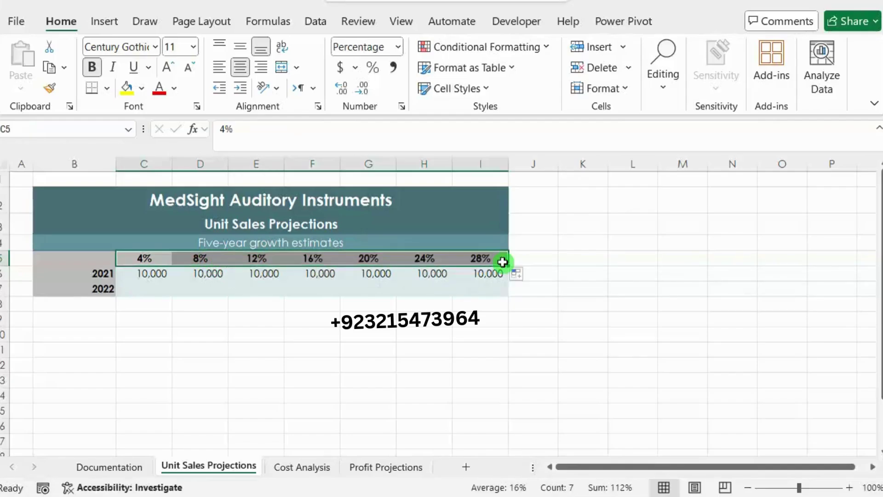
pyautogui.click(577, 243)
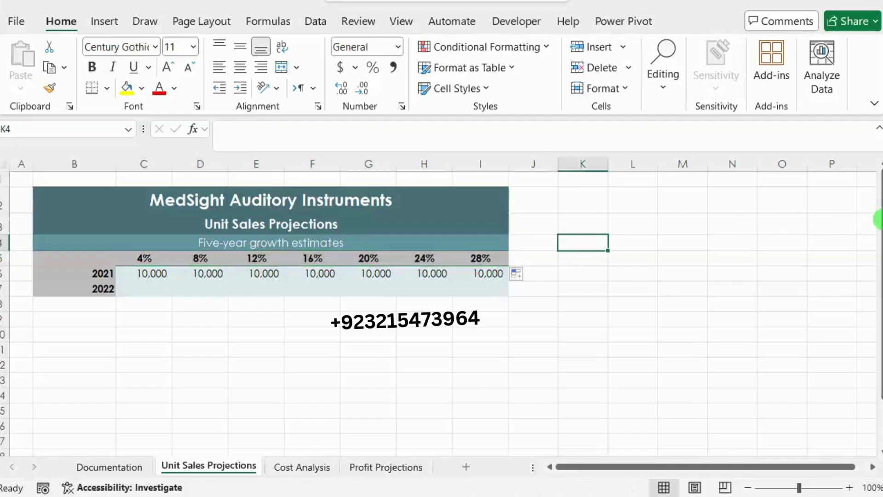
# Step: In the Word instructions, remove step 1's highlight and highlight step 2 in green
pyautogui.hotkey('alt', 'Tab')
pyautogui.moveTo(532, 285)
pyautogui.mouseDown()
pyautogui.moveTo(257, 269)
pyautogui.moveTo(405, 309)
pyautogui.moveTo(498, 312)
pyautogui.mouseUp()
pyautogui.click(325, 242)
pyautogui.click(495, 282)
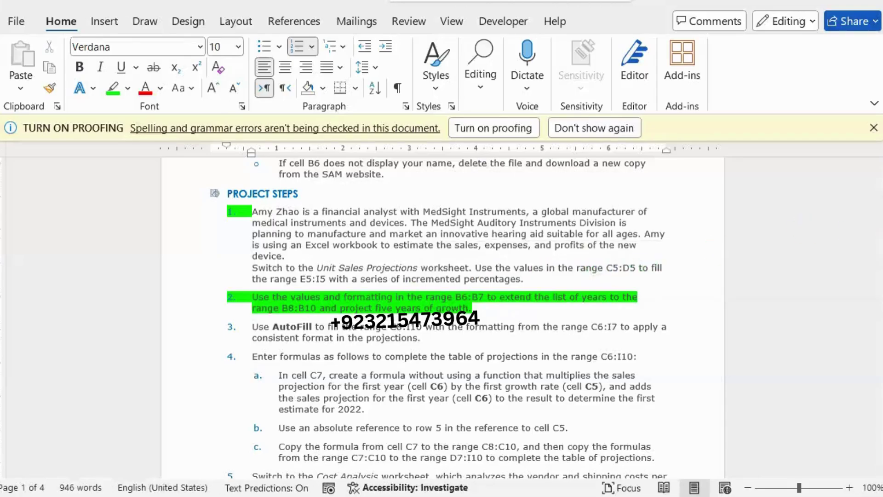
# Step: Fill the years from B6:B7 down into B8:B10, through 2025
pyautogui.hotkey('alt', 'Tab')
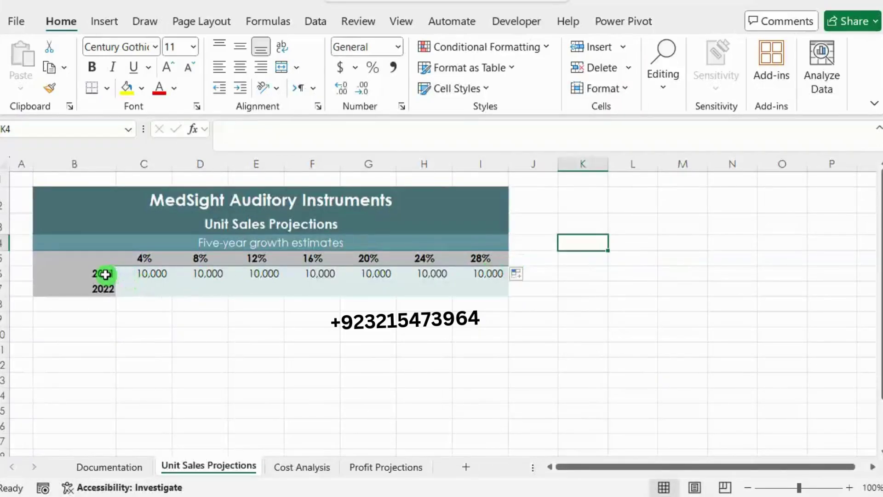
pyautogui.moveTo(106, 274); pyautogui.dragTo(119, 333)
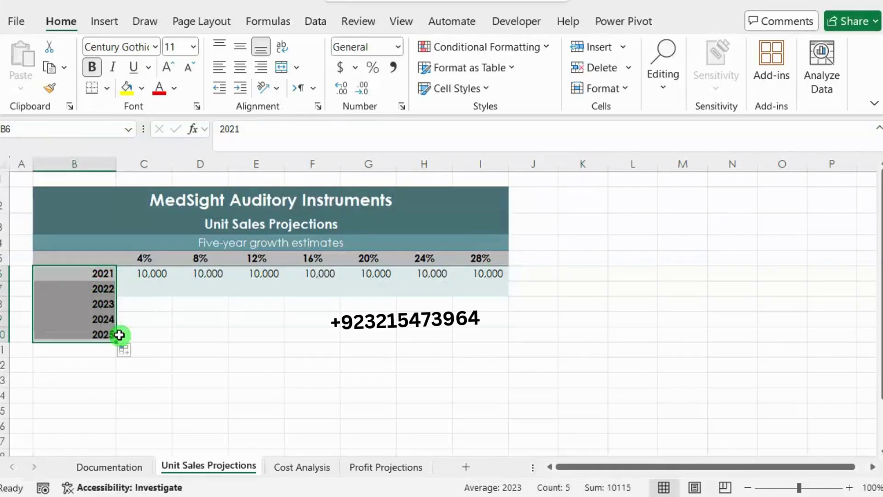
pyautogui.click(356, 303)
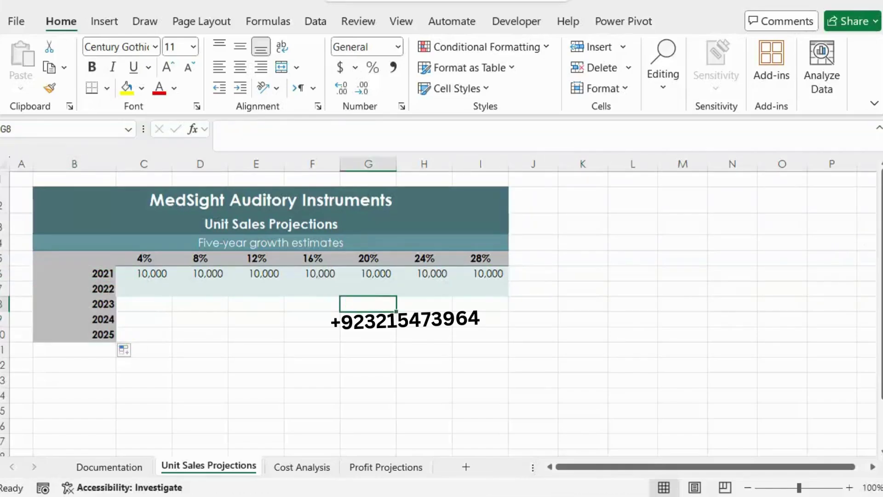
# Step: Move the green highlight from step 2 to step 3 in the Word instructions
pyautogui.hotkey('alt', 'Tab')
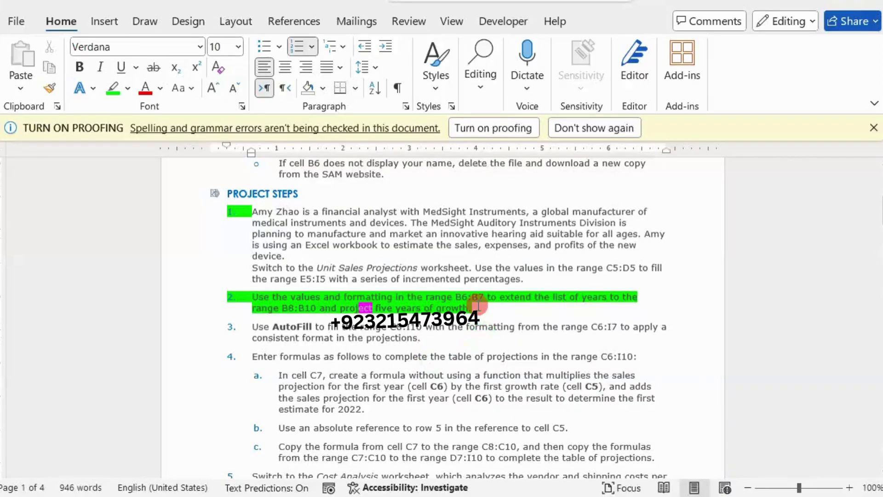
pyautogui.tripleClick(420, 299)
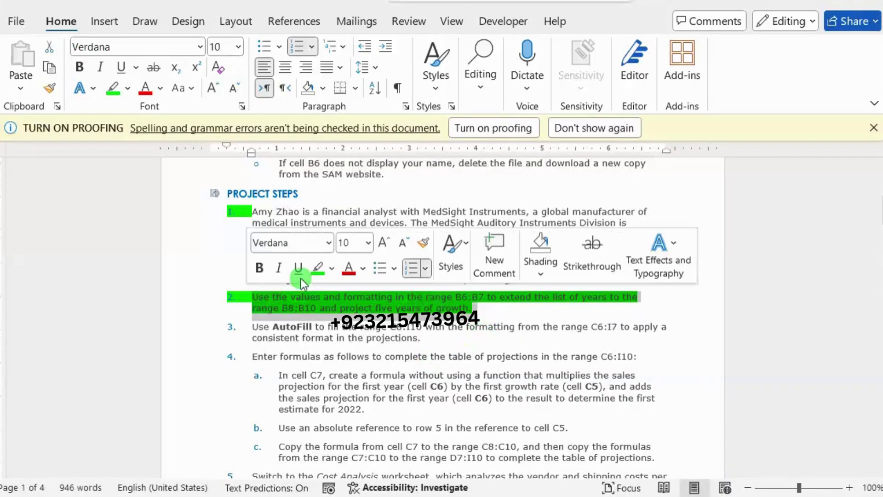
pyautogui.click(318, 271)
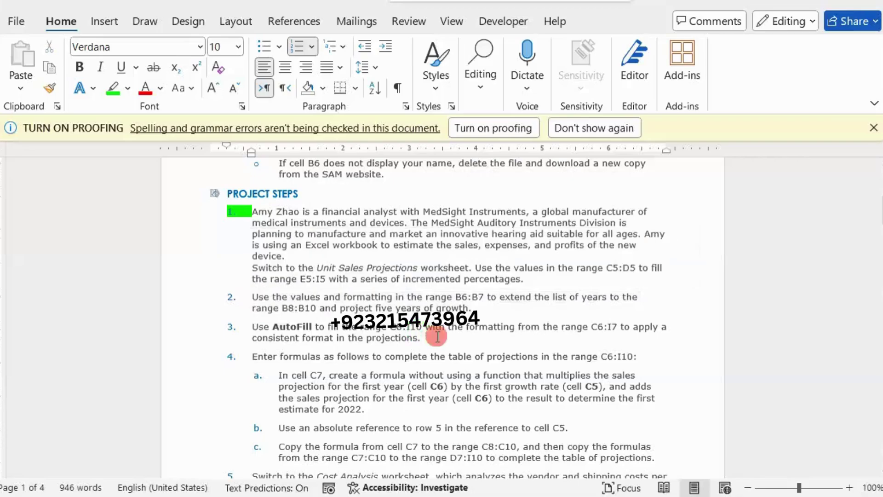
pyautogui.tripleClick(363, 329)
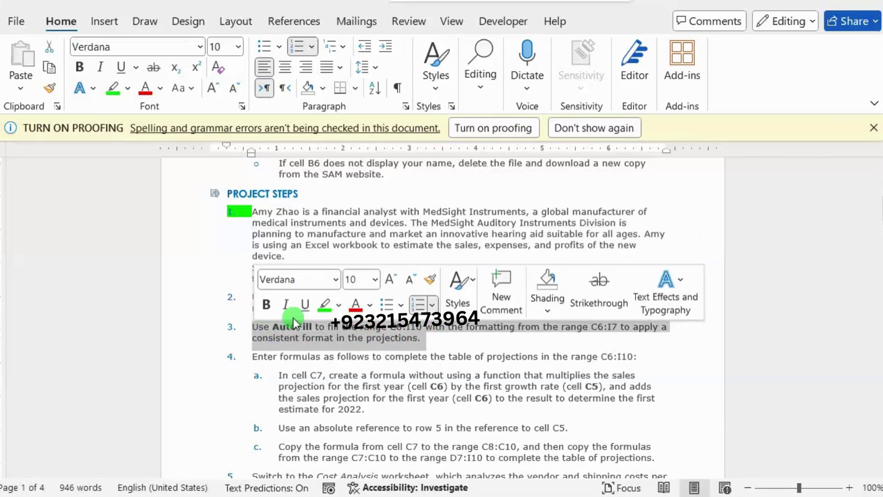
pyautogui.click(319, 307)
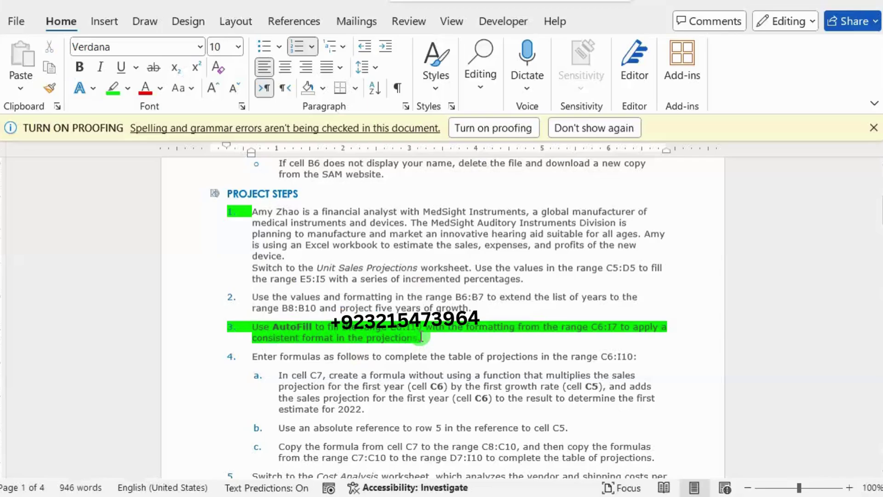
# Step: Copy the formatting of C6:I7 onto C8:I10 with Format Painter, then return to Word
pyautogui.click(521, 380)
pyautogui.hotkey('alt', 'Tab')
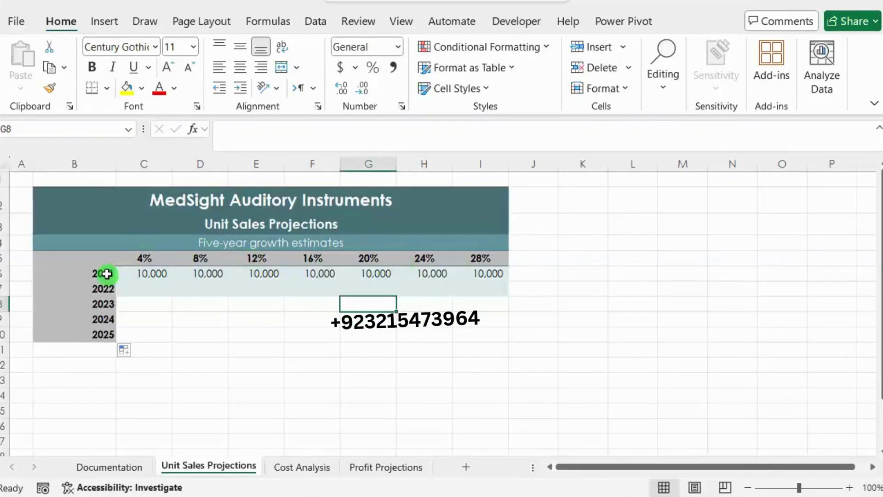
pyautogui.moveTo(134, 276); pyautogui.dragTo(466, 293)
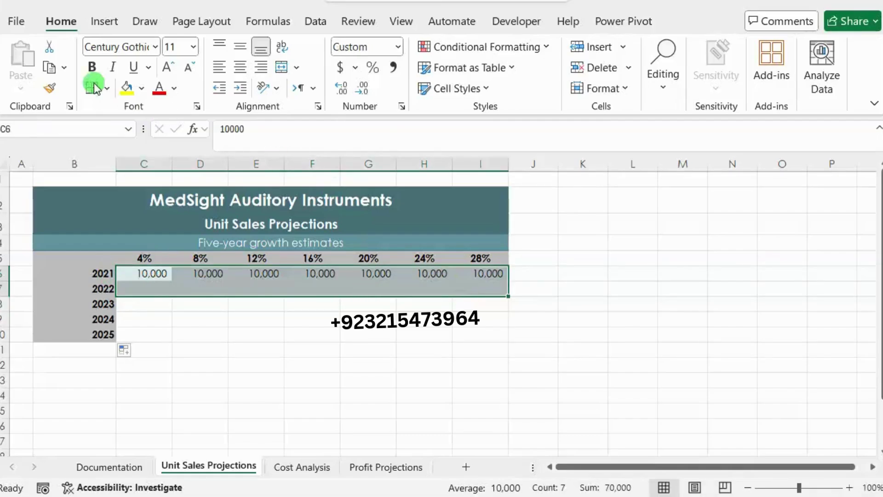
pyautogui.click(49, 87)
pyautogui.moveTo(130, 309)
pyautogui.mouseDown()
pyautogui.moveTo(262, 331)
pyautogui.moveTo(463, 335)
pyautogui.mouseUp()
pyautogui.click(599, 305)
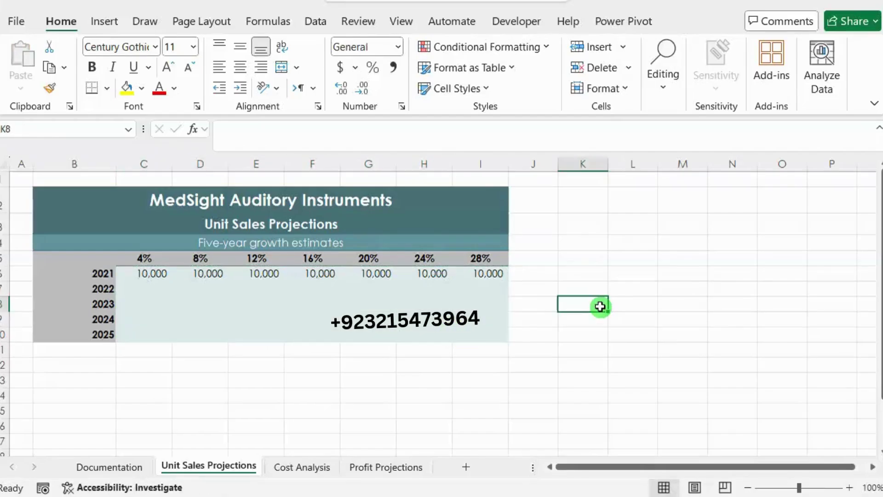
pyautogui.hotkey('alt', 'Tab')
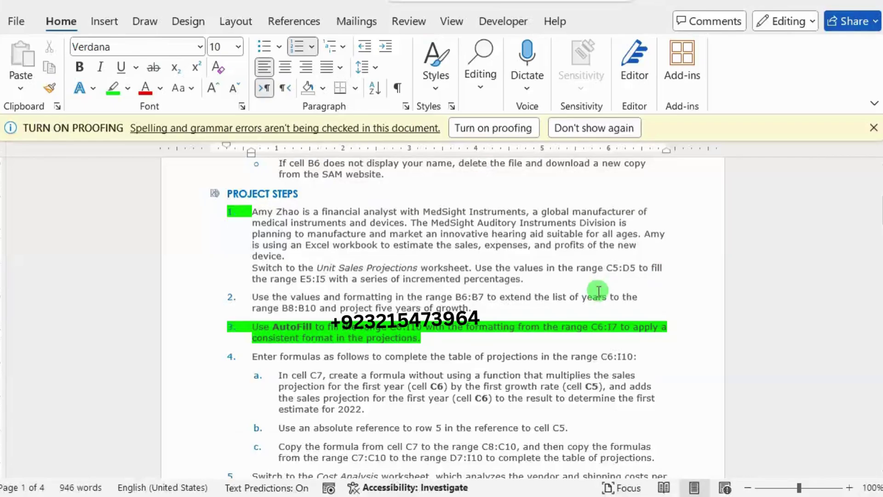
# Step: Remove step 3's highlight and highlight step 4a, the C7 formula for 2022, in green
pyautogui.moveTo(423, 338); pyautogui.dragTo(255, 331)
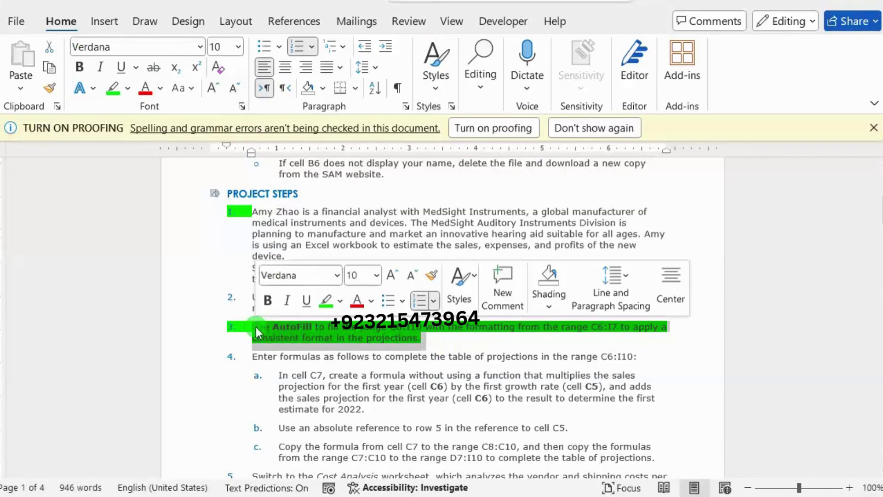
pyautogui.click(326, 300)
pyautogui.click(327, 341)
pyautogui.scroll(-5, 327, 342)
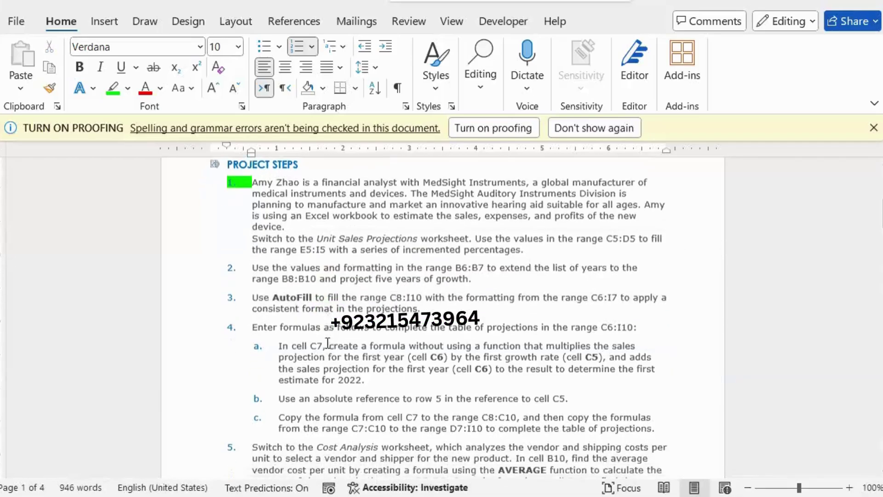
pyautogui.scroll(-1, 328, 342)
pyautogui.moveTo(277, 273); pyautogui.dragTo(382, 306)
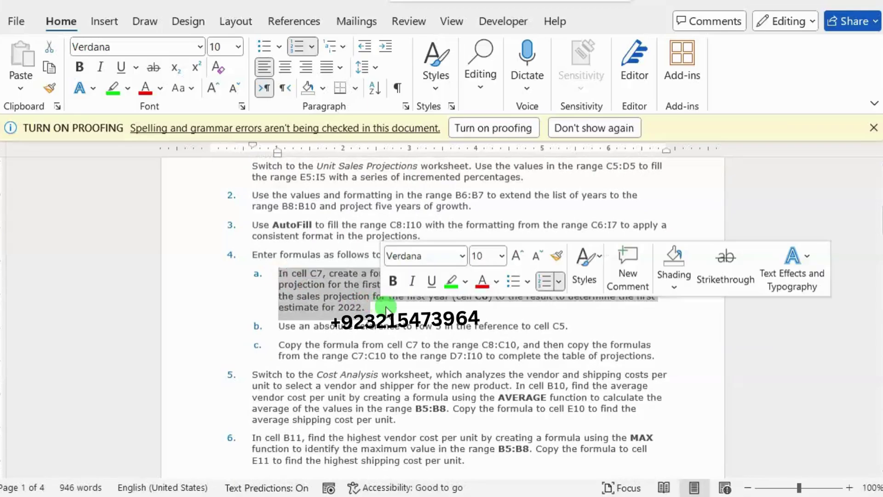
pyautogui.click(452, 282)
pyautogui.click(357, 294)
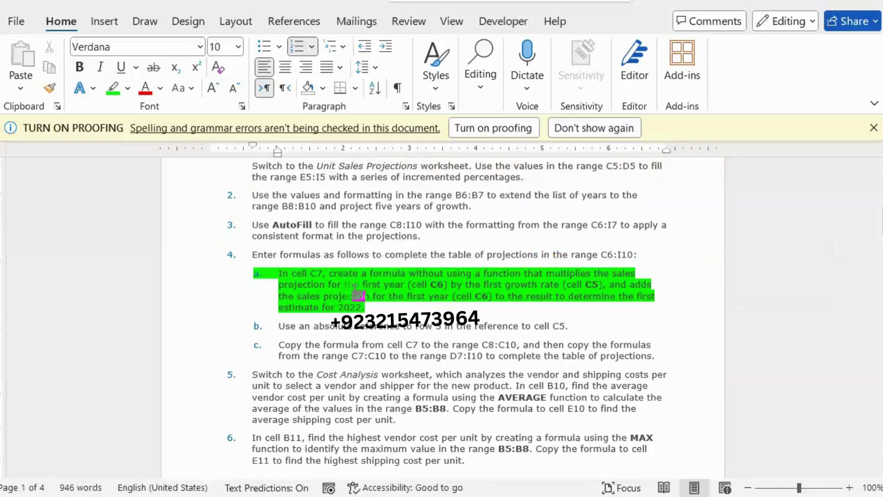
pyautogui.click(593, 238)
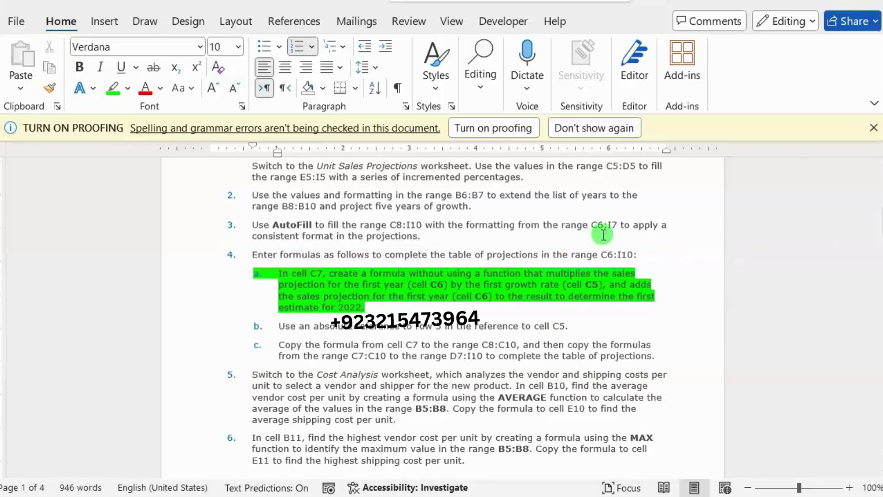
pyautogui.hotkey('alt', 'Tab')
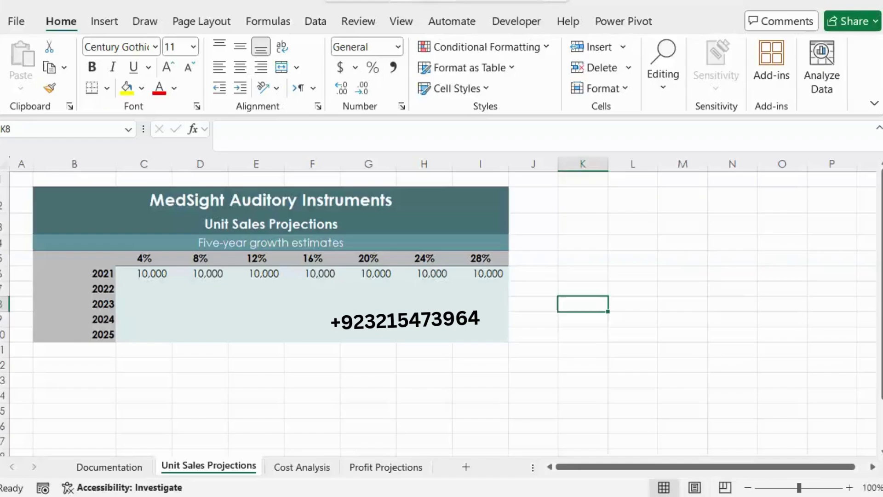
# Step: Enter =C6*C$5+C6 in C7 so the 2022 estimate shows 10,400
pyautogui.click(154, 286)
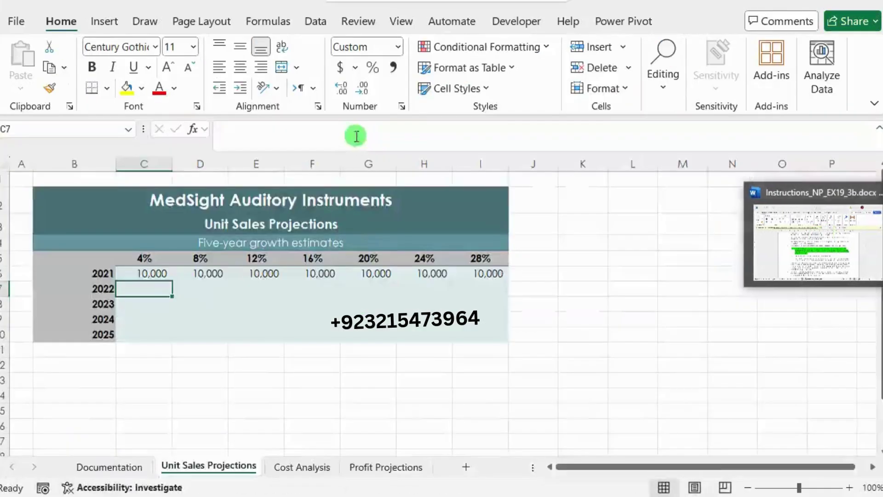
pyautogui.click(310, 139)
pyautogui.write('=')
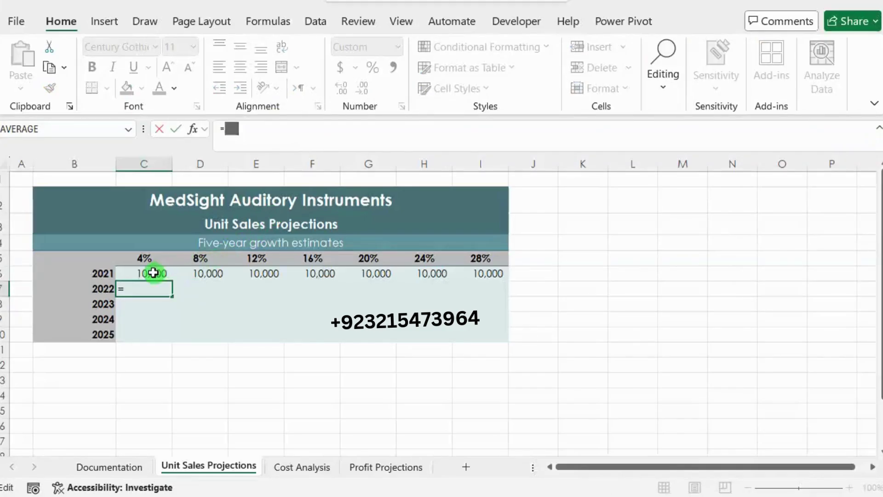
pyautogui.click(153, 272)
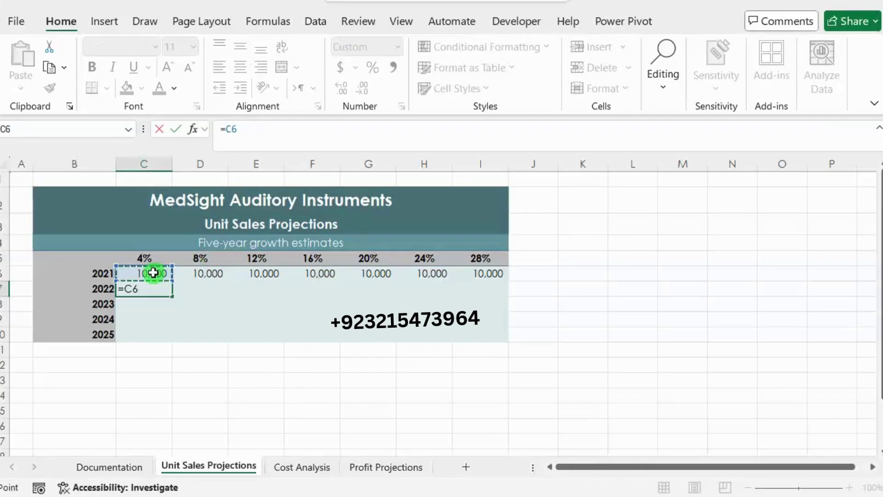
pyautogui.write('*')
pyautogui.click(147, 259)
pyautogui.write('+')
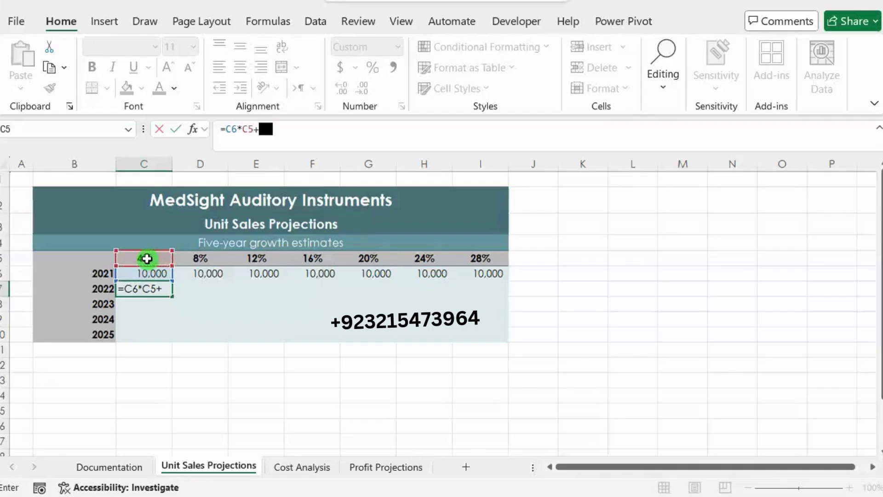
pyautogui.click(148, 273)
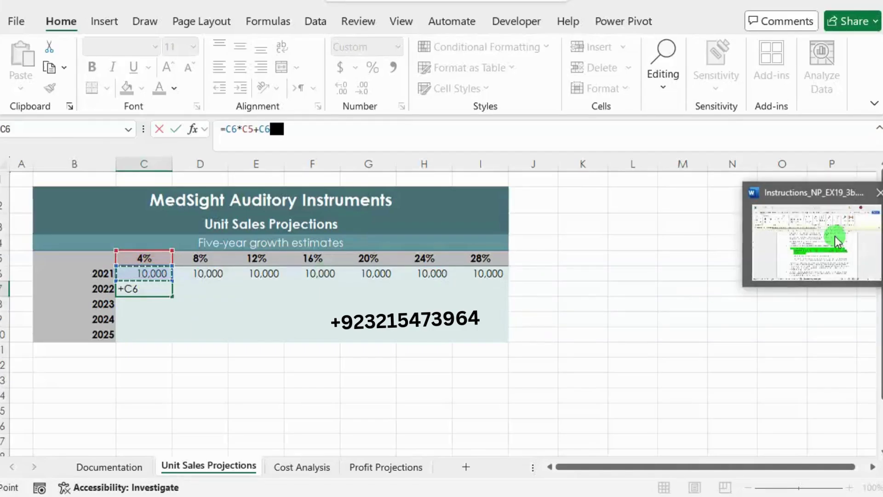
pyautogui.click(835, 235)
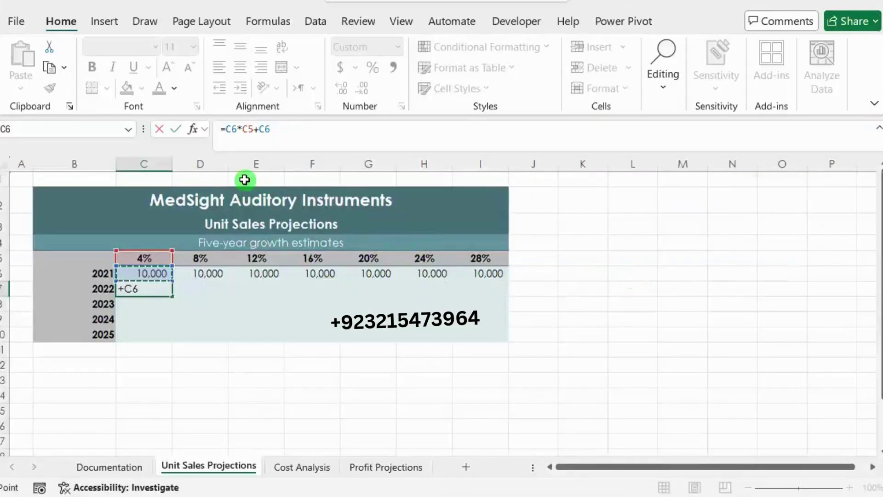
pyautogui.click(249, 129)
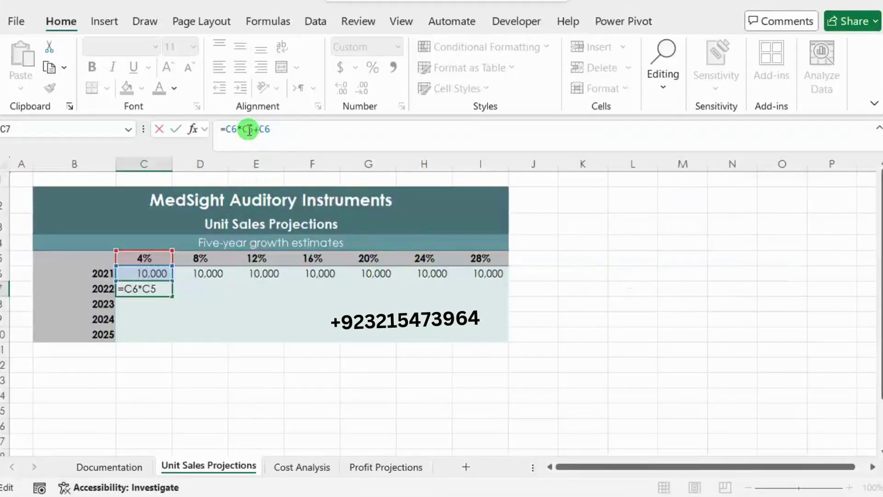
pyautogui.moveTo(250, 129); pyautogui.dragTo(267, 129)
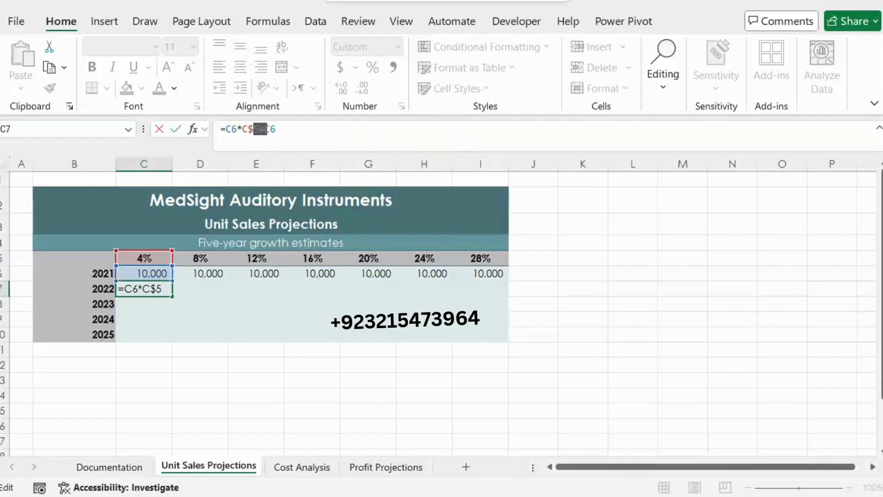
pyautogui.moveTo(826, 242)
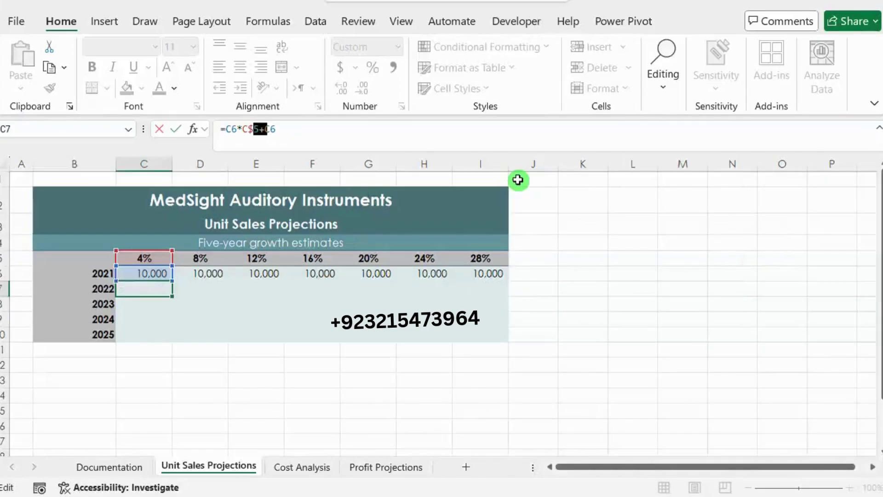
pyautogui.press('Return')
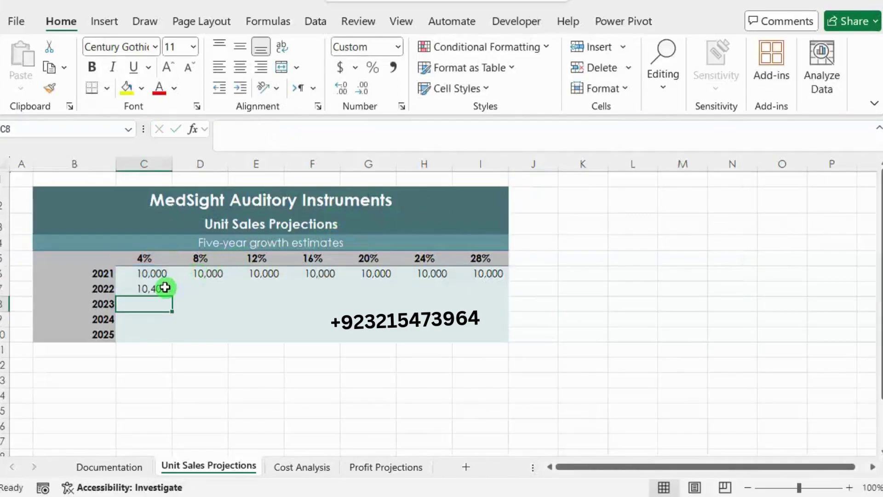
pyautogui.click(164, 289)
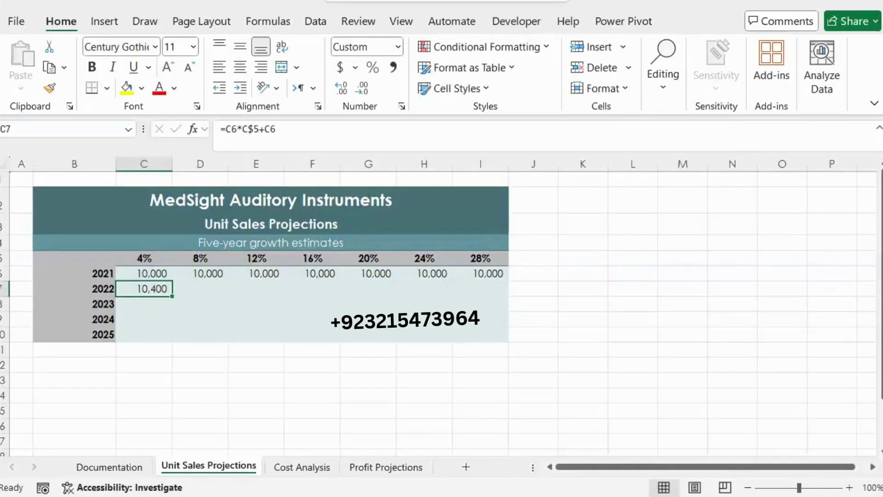
# Step: Highlight steps 4b and 4c, the absolute-reference and copy instructions, in green
pyautogui.moveTo(814, 225)
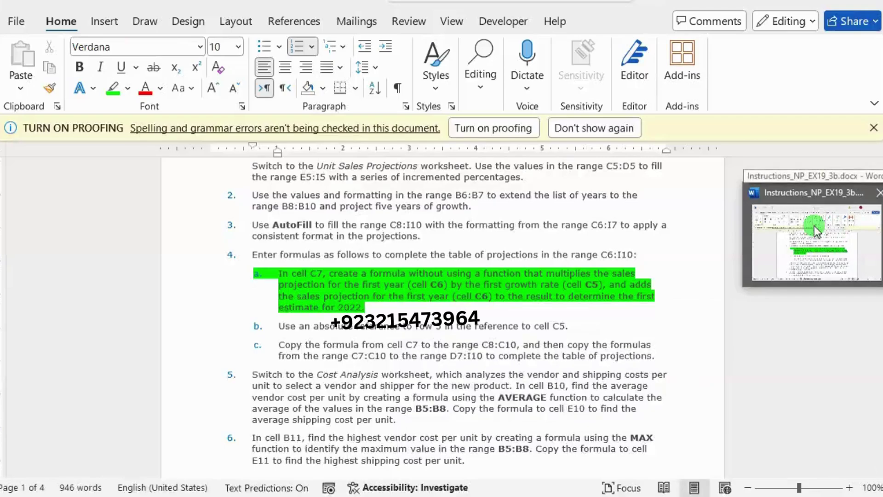
pyautogui.click(814, 225)
pyautogui.moveTo(279, 326); pyautogui.dragTo(659, 357)
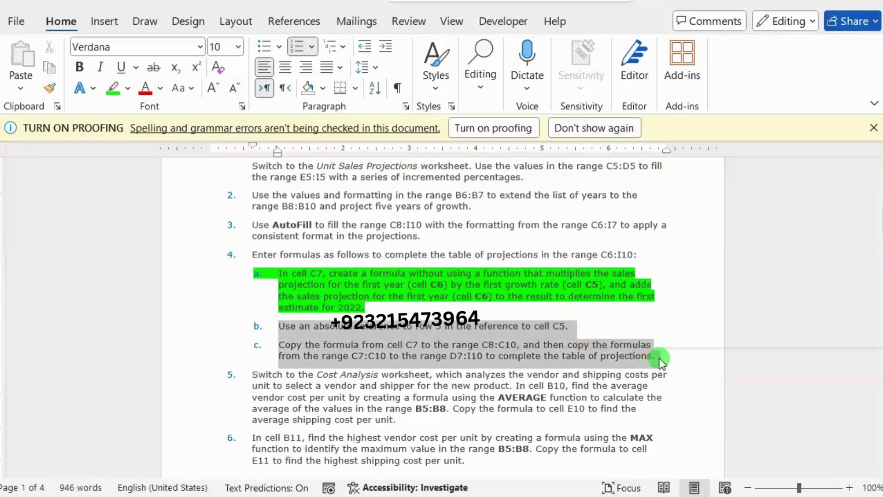
pyautogui.click(508, 335)
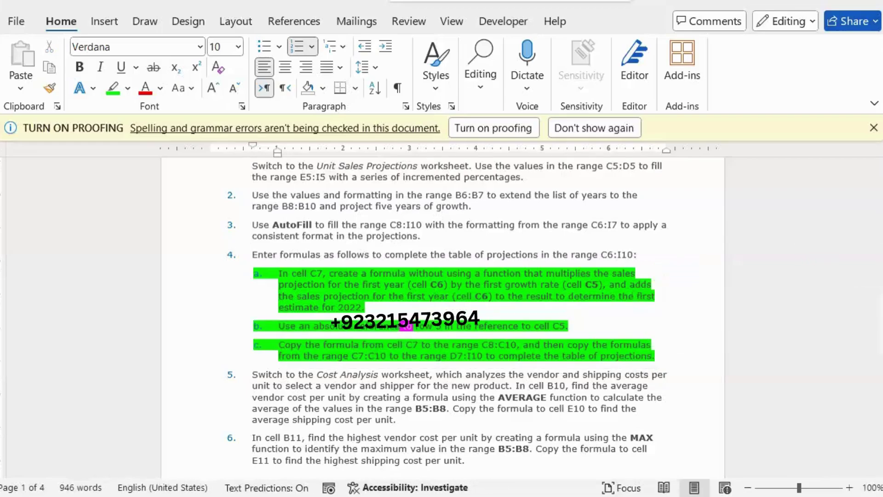
# Step: Copy the C7 projection formula down to C10 and across to I7
pyautogui.moveTo(881, 256)
pyautogui.click(825, 260)
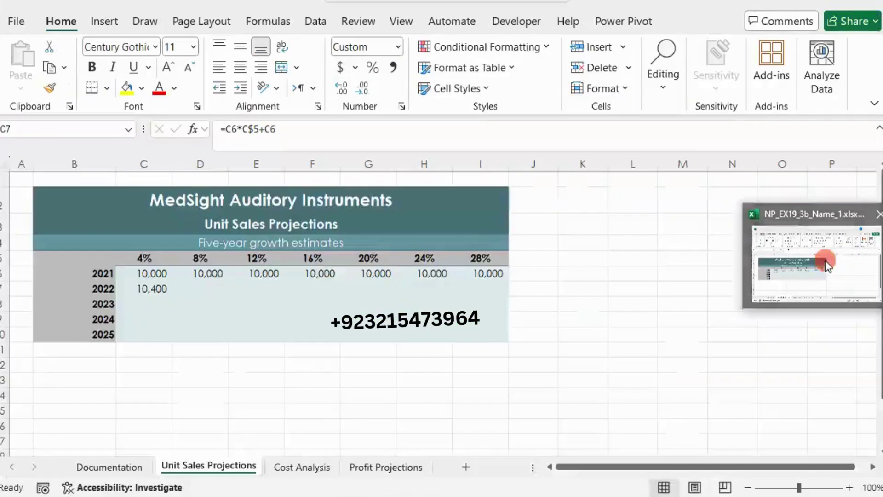
pyautogui.moveTo(172, 295); pyautogui.dragTo(173, 339)
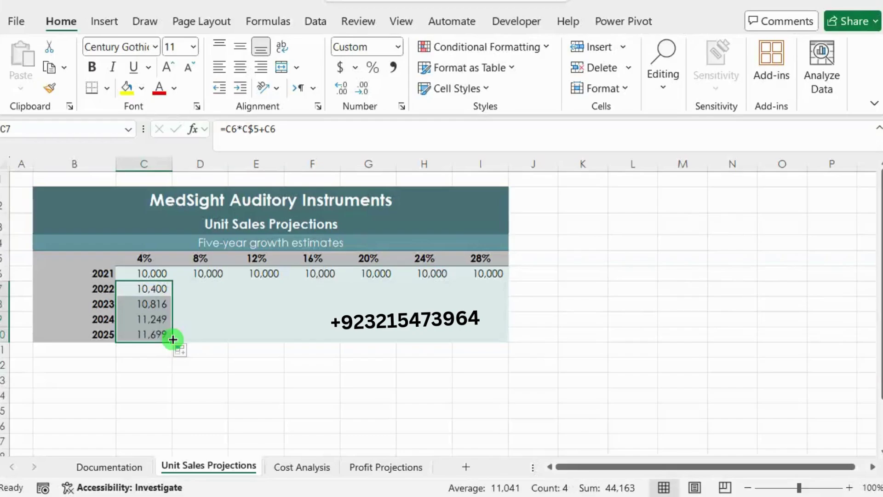
pyautogui.click(188, 287)
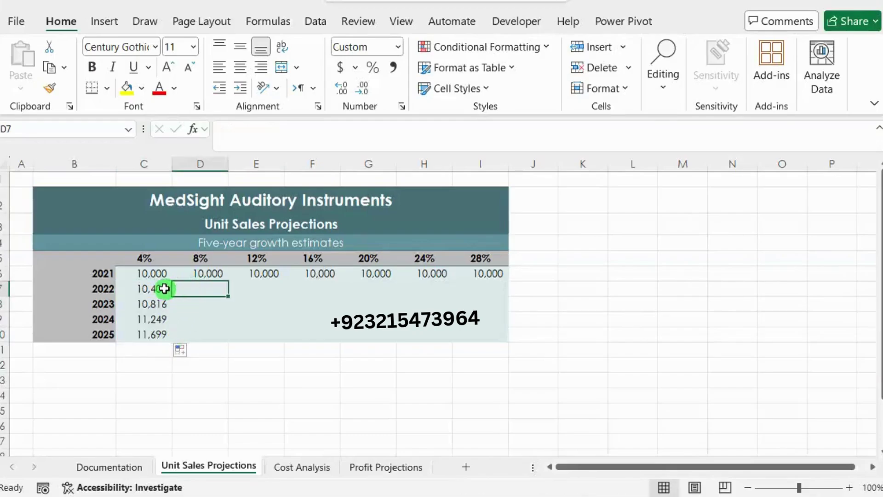
pyautogui.click(164, 288)
pyautogui.moveTo(171, 294); pyautogui.dragTo(512, 296)
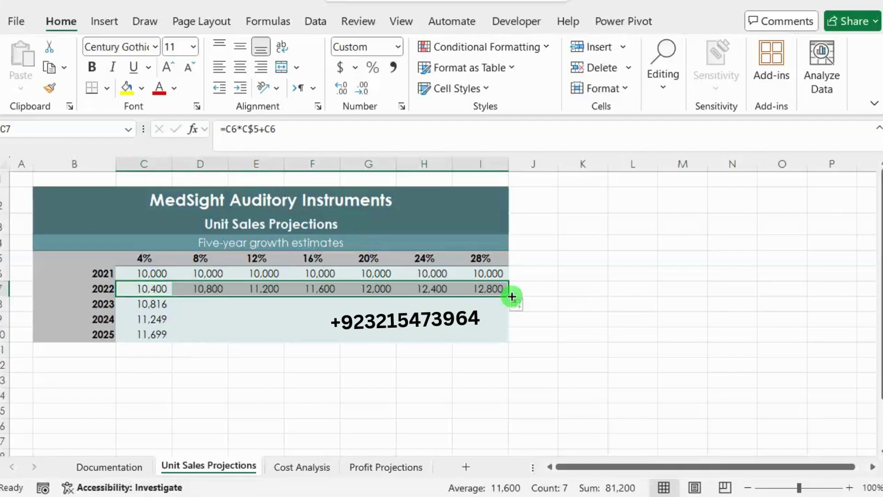
# Step: Fill the formulas in D7 through I7 down to row 10, completing the table at 26,844 in I10
pyautogui.click(201, 289)
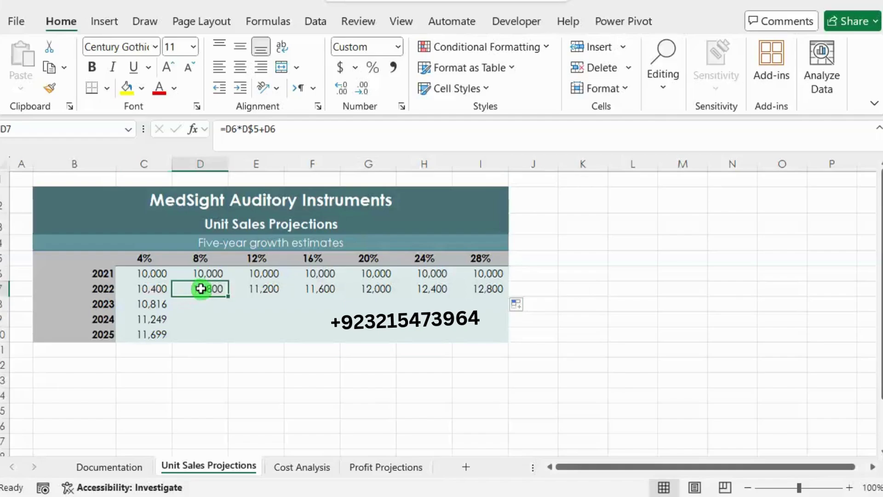
pyautogui.moveTo(231, 298); pyautogui.dragTo(229, 341)
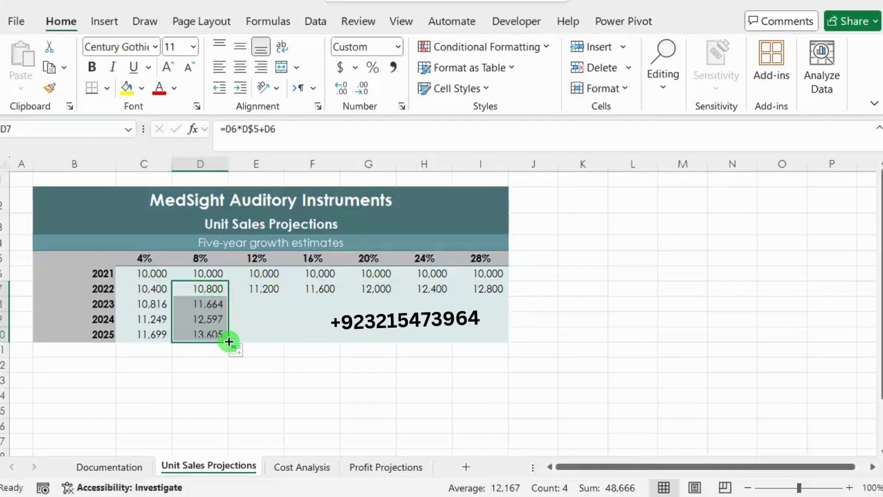
pyautogui.click(253, 288)
pyautogui.moveTo(284, 297); pyautogui.dragTo(279, 338)
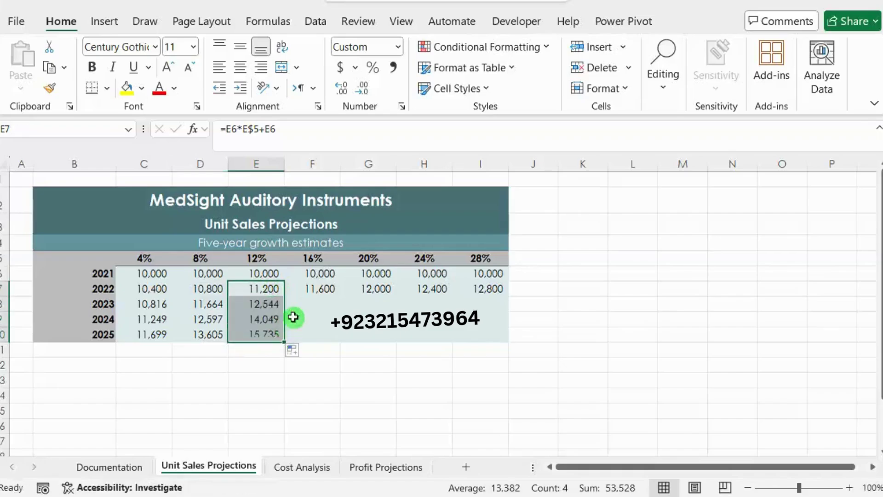
pyautogui.click(324, 287)
pyautogui.moveTo(341, 297); pyautogui.dragTo(340, 337)
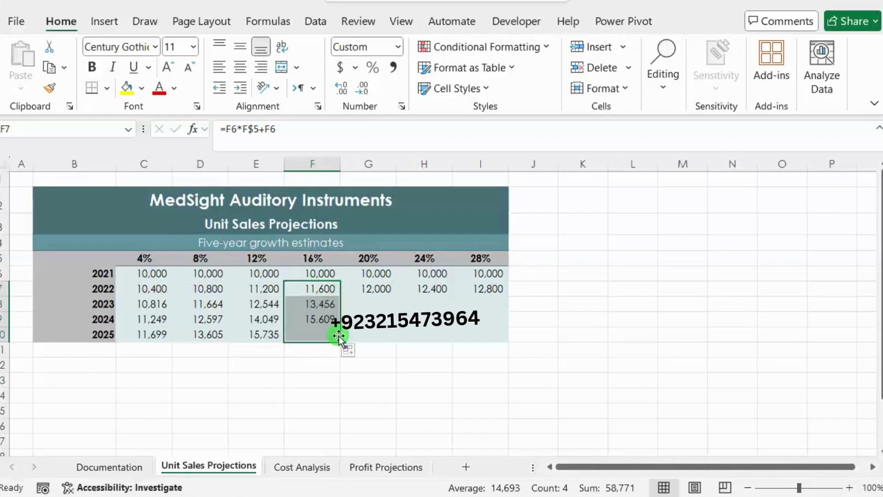
pyautogui.click(377, 288)
pyautogui.moveTo(398, 299); pyautogui.dragTo(400, 336)
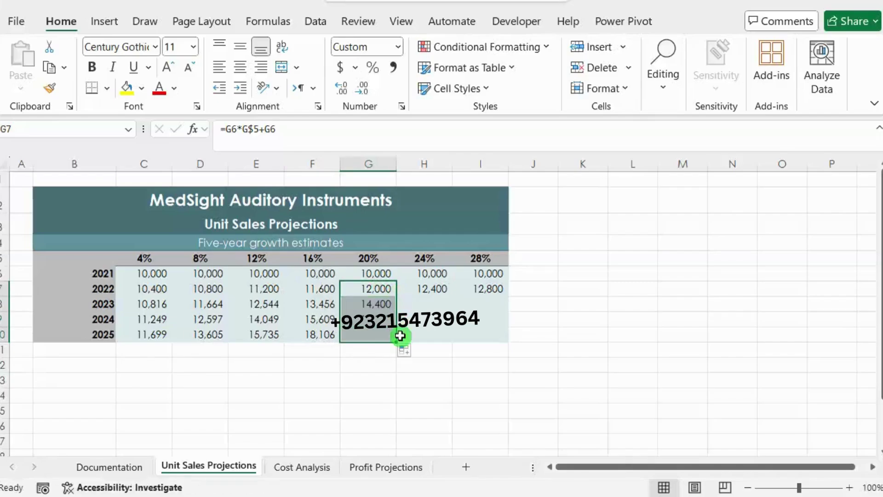
pyautogui.click(426, 288)
pyautogui.moveTo(453, 296); pyautogui.dragTo(452, 339)
pyautogui.click(484, 290)
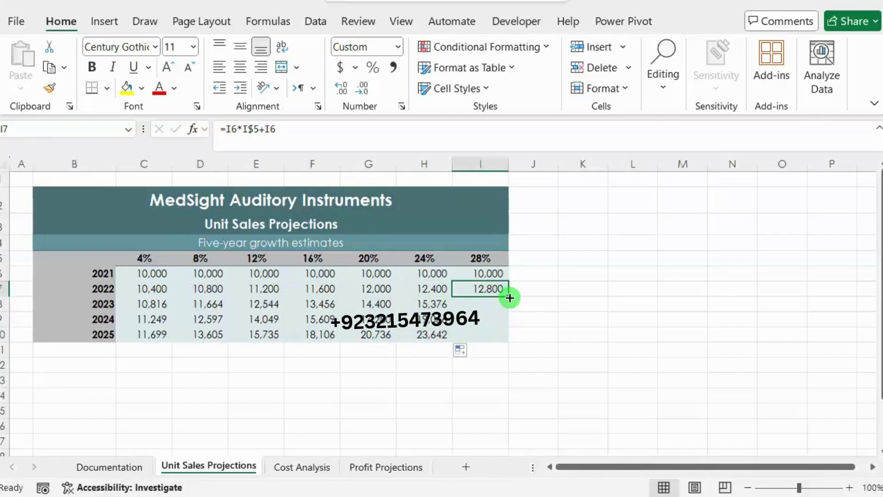
pyautogui.moveTo(510, 299); pyautogui.dragTo(508, 338)
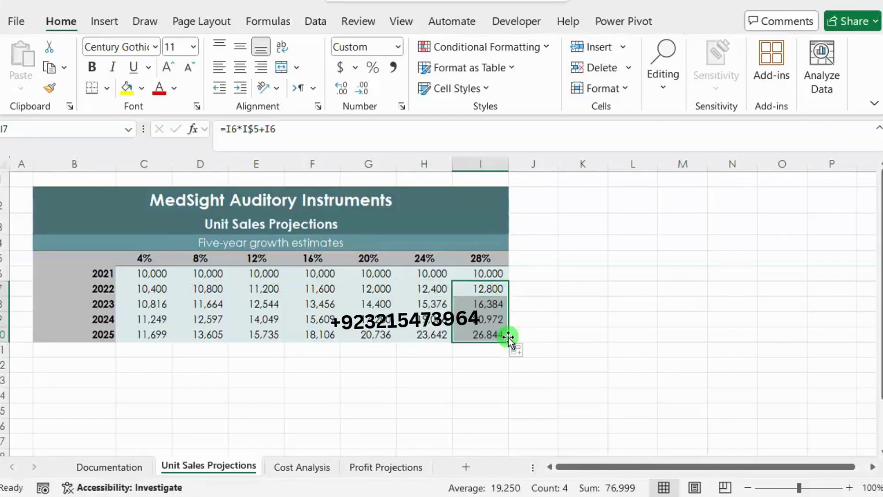
pyautogui.click(496, 337)
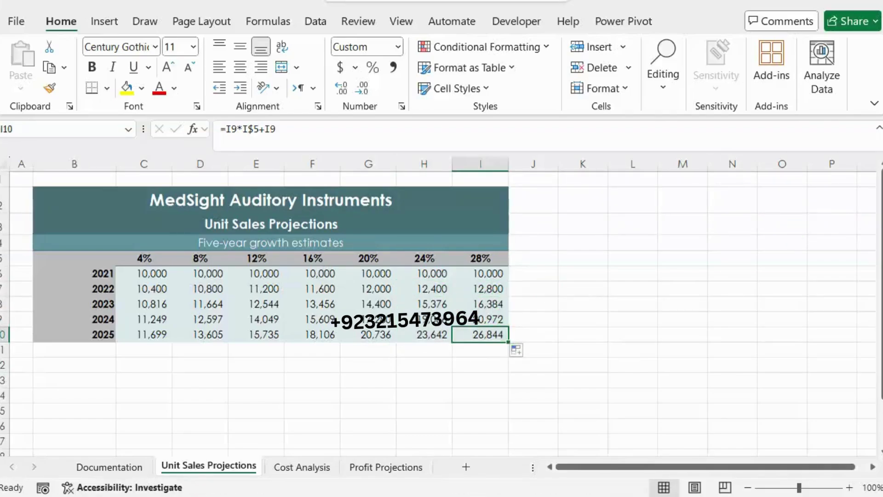
pyautogui.hotkey('alt', 'Tab')
pyautogui.moveTo(656, 357)
pyautogui.mouseDown()
pyautogui.moveTo(266, 335)
pyautogui.moveTo(258, 326)
pyautogui.mouseUp()
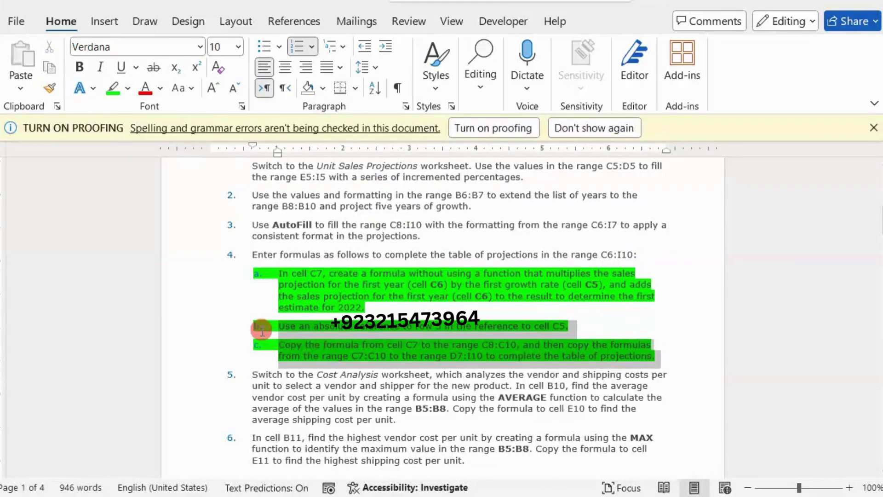
# Step: Remove the green highlight from step 4's sub-items a, b and c
pyautogui.click(331, 305)
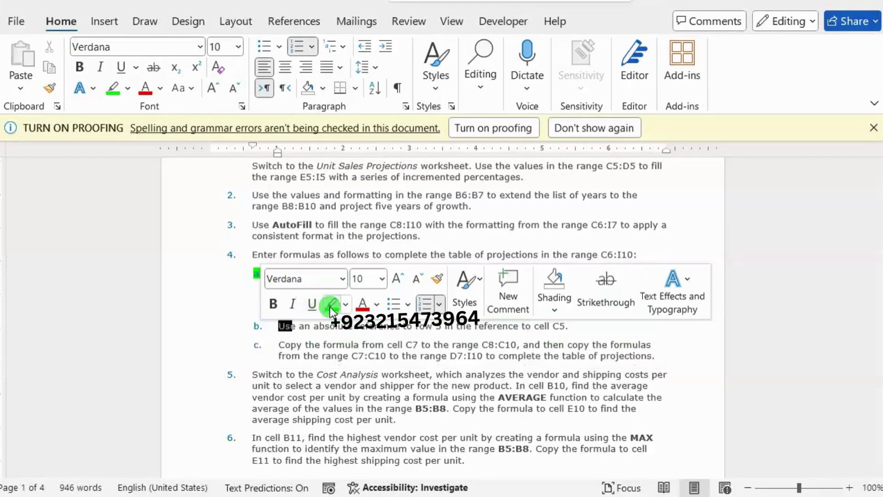
pyautogui.click(366, 341)
pyautogui.moveTo(396, 316); pyautogui.dragTo(254, 278)
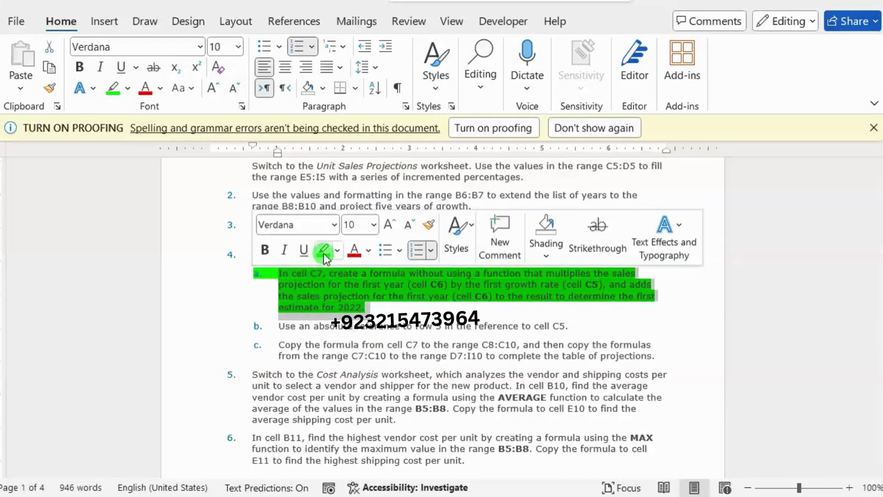
pyautogui.click(324, 253)
pyautogui.click(336, 297)
# Step: Highlight the step 5 paragraph in green and switch back to Excel
pyautogui.scroll(-3, 335, 296)
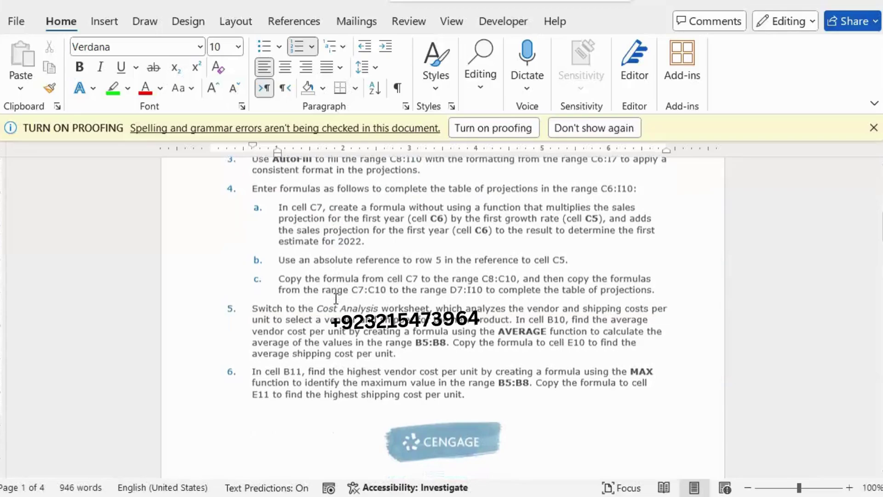
pyautogui.moveTo(249, 254); pyautogui.dragTo(408, 299)
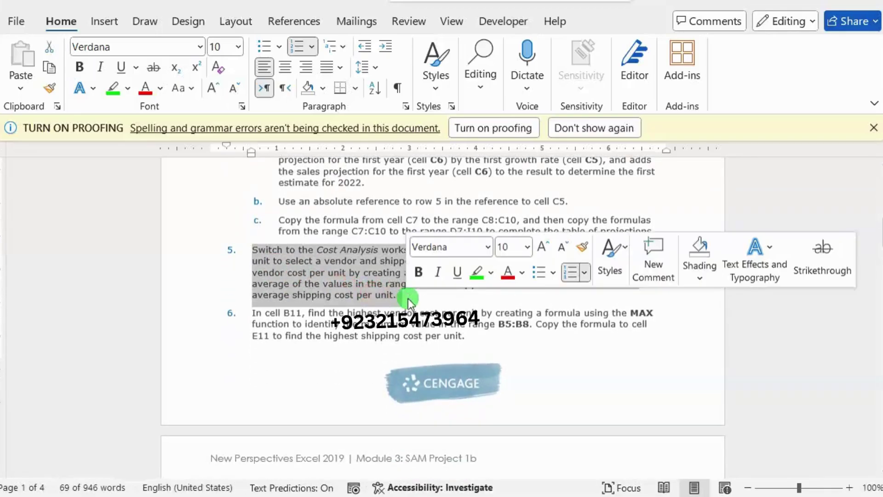
pyautogui.click(473, 276)
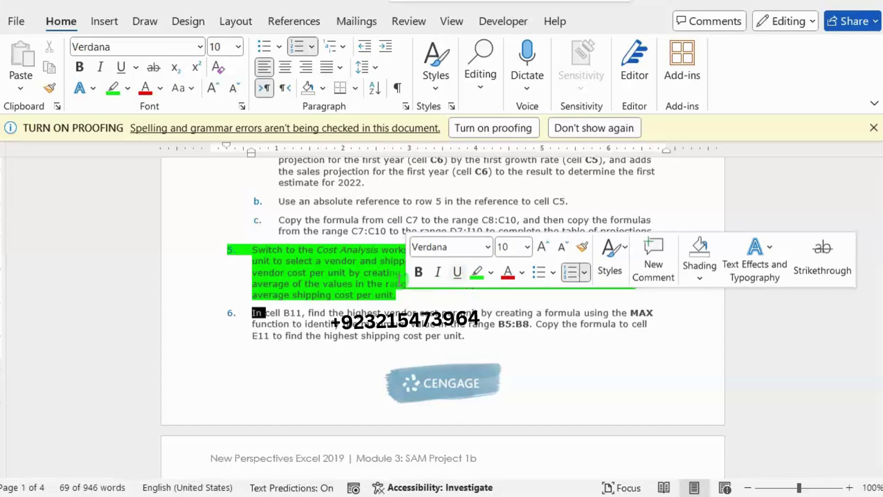
pyautogui.click(347, 283)
pyautogui.click(796, 265)
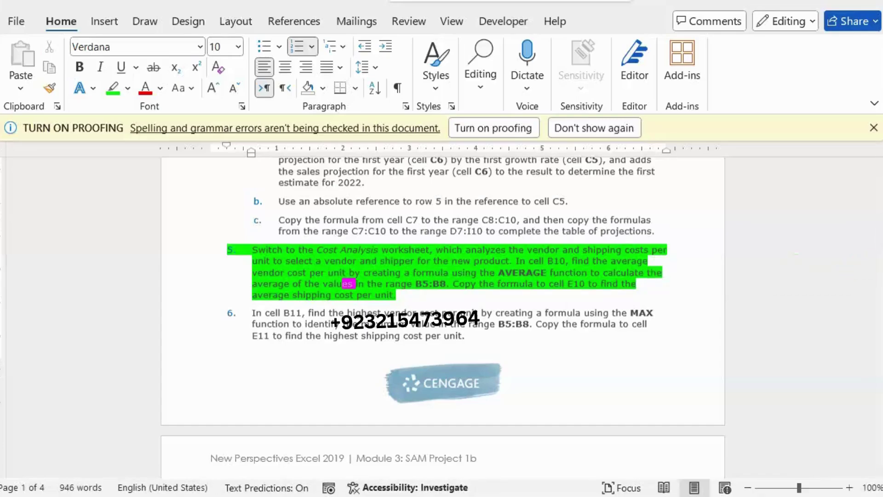
pyautogui.hotkey('alt', 'Tab')
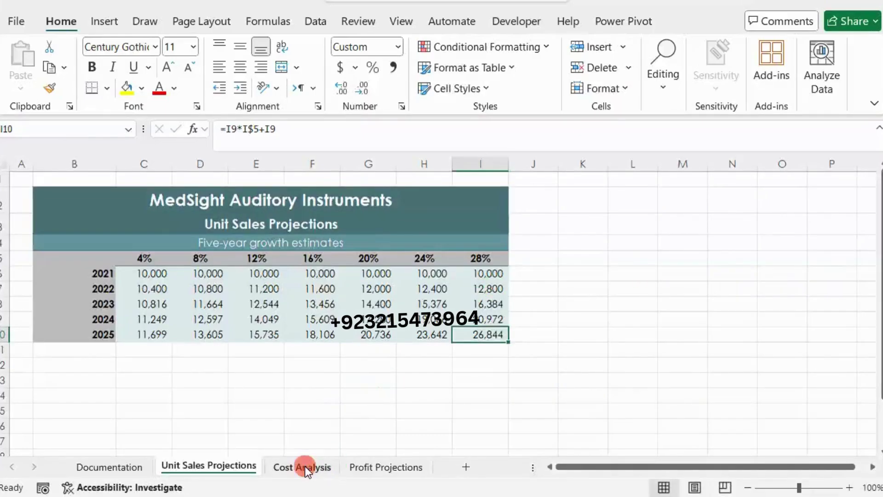
# Step: Open the Cost Analysis sheet and check step 5 in the Word instructions
pyautogui.click(305, 466)
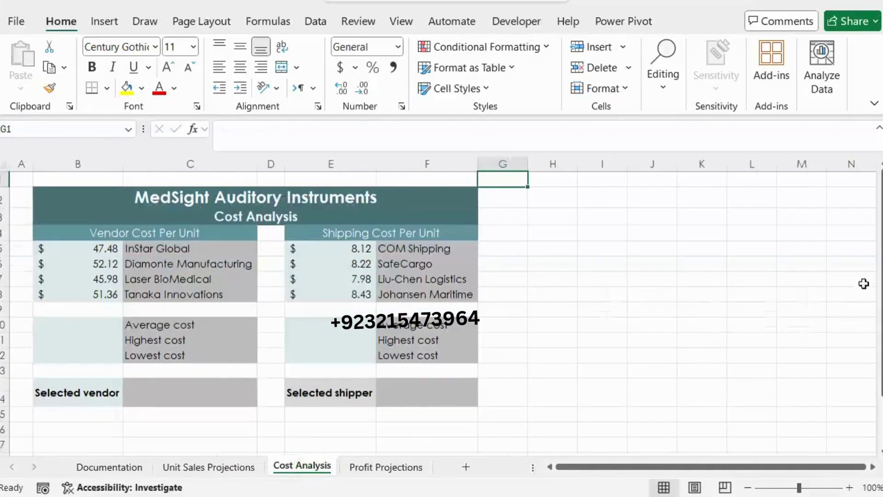
pyautogui.hotkey('alt', 'Tab')
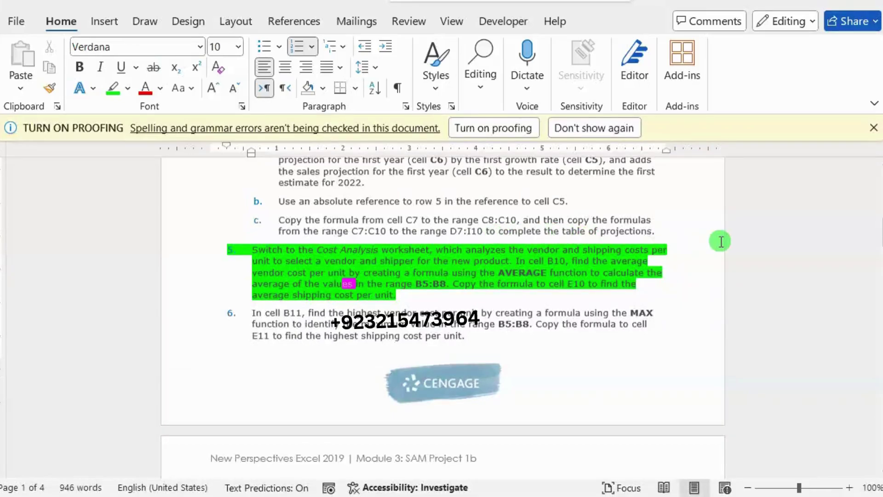
pyautogui.hotkey('alt', 'Tab')
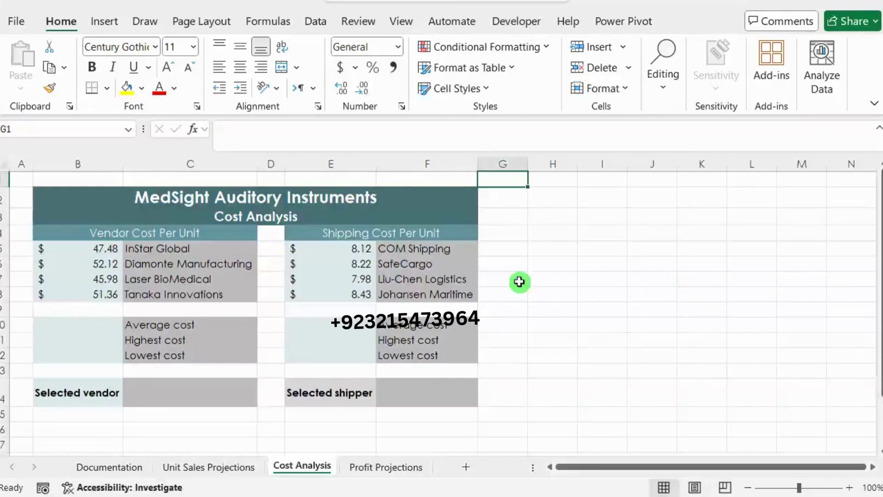
# Step: Enter =AVERAGE(B5:B8) in B10, giving the $49.24 average vendor cost, then return to Word
pyautogui.click(71, 327)
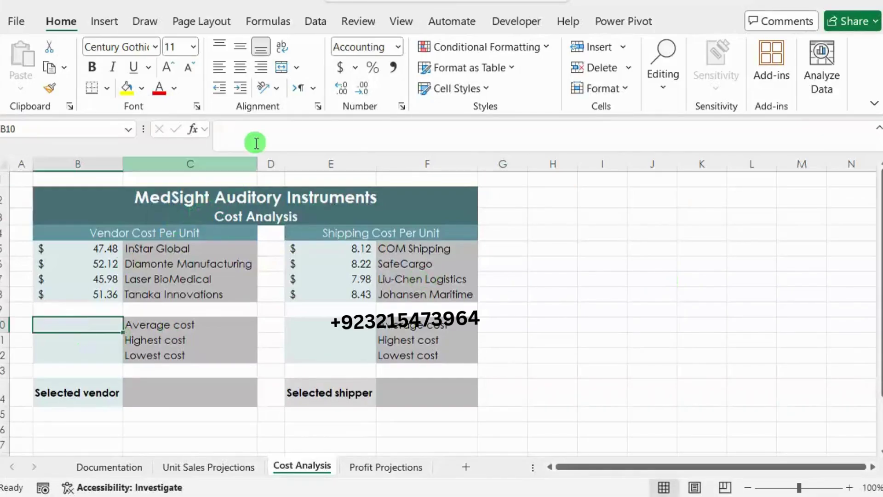
pyautogui.click(261, 129)
pyautogui.write('=')
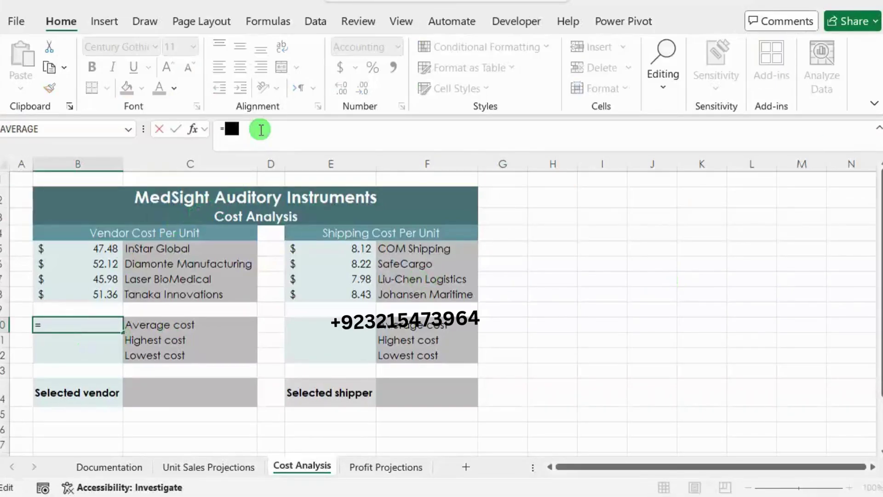
pyautogui.write('aver')
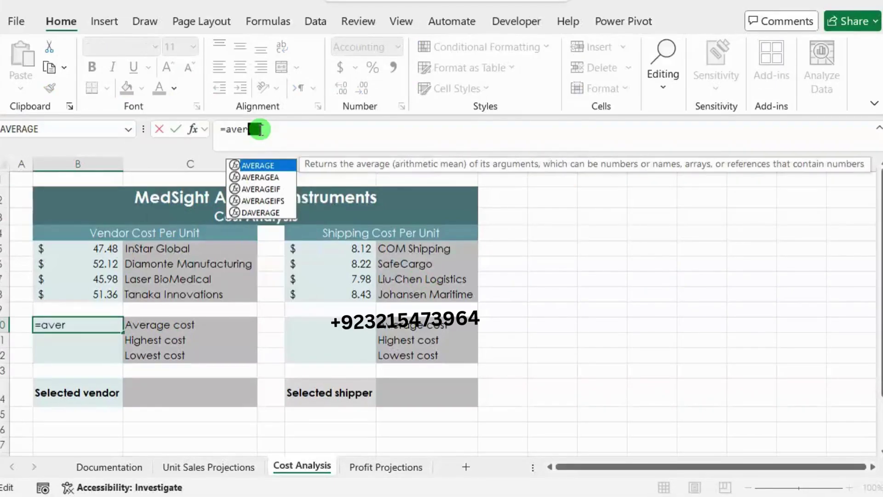
pyautogui.doubleClick(270, 164)
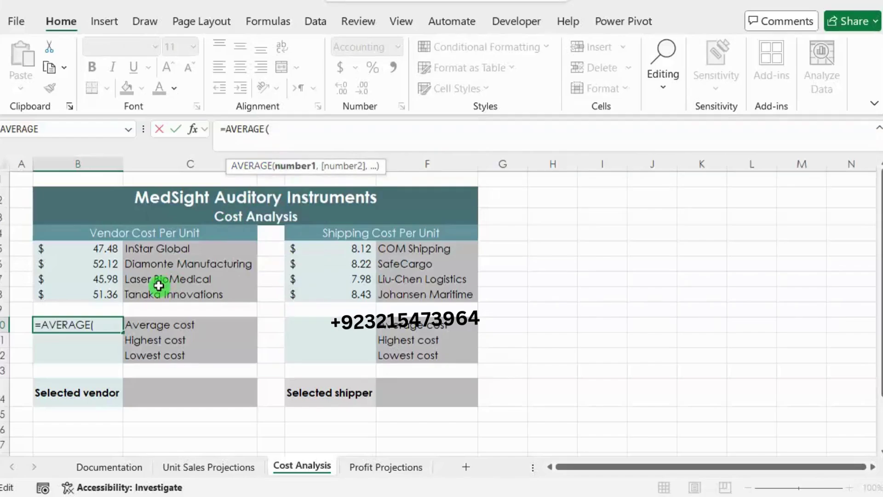
pyautogui.moveTo(97, 249); pyautogui.dragTo(98, 296)
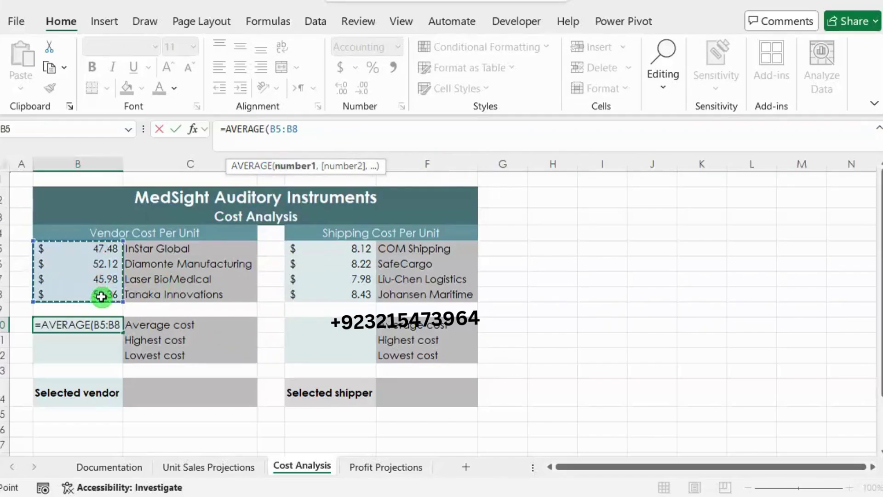
pyautogui.write(')')
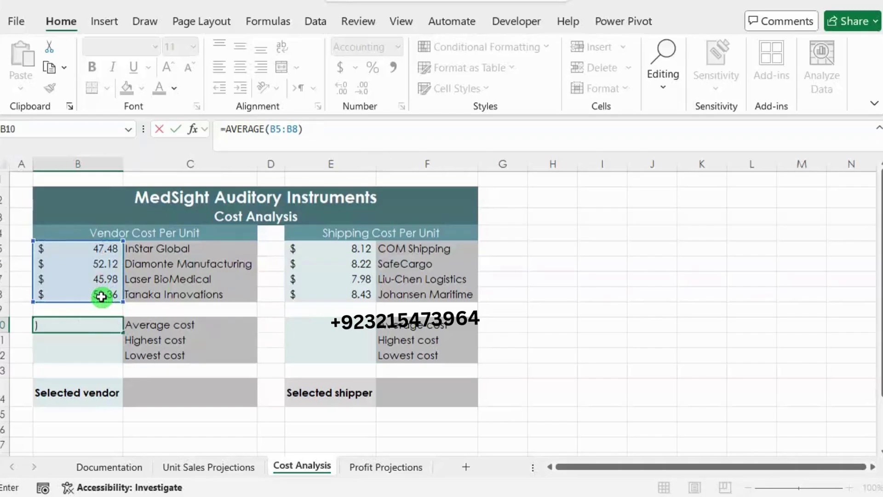
pyautogui.press('Return')
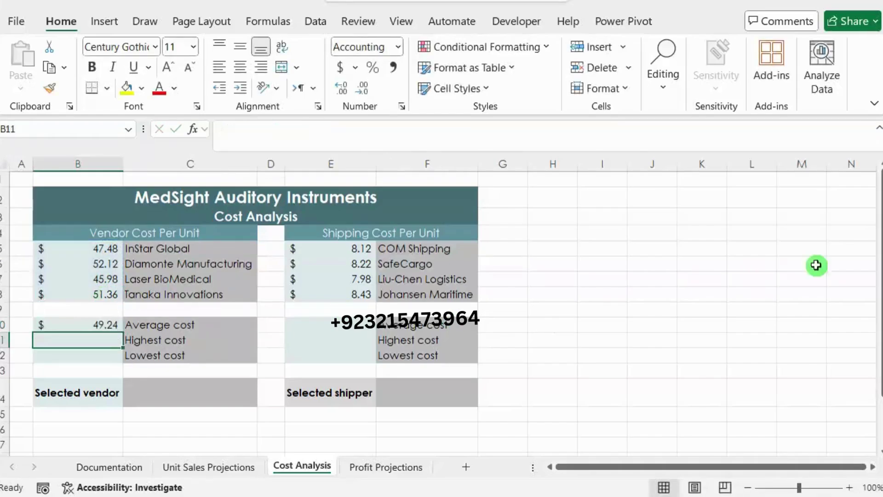
pyautogui.hotkey('alt', 'Tab')
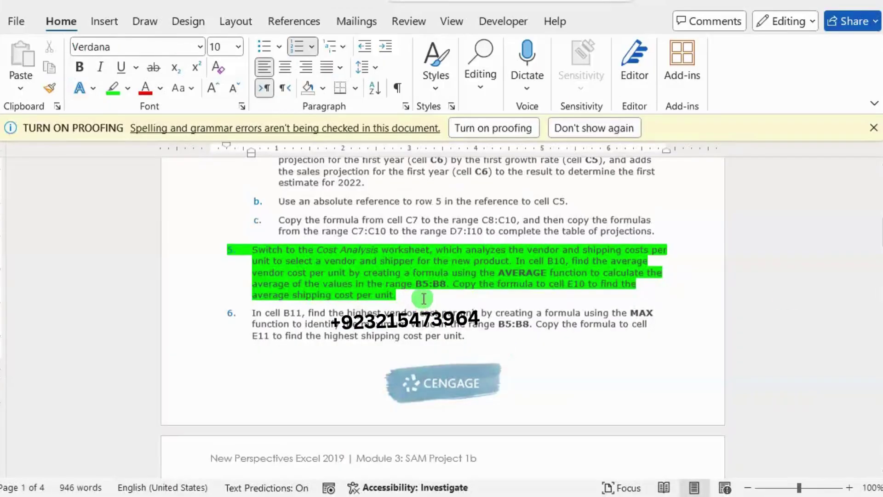
# Step: Move the green highlight from step 5 to step 6, then return to Excel
pyautogui.moveTo(400, 294); pyautogui.dragTo(256, 249)
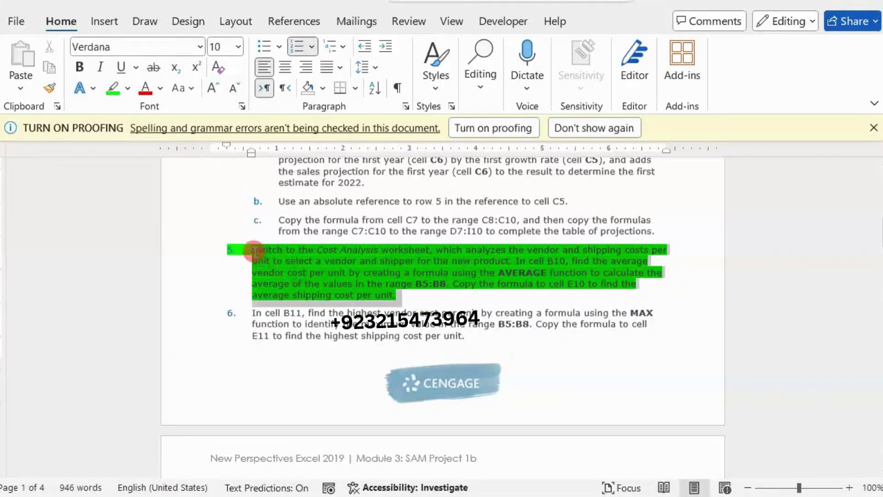
pyautogui.click(320, 230)
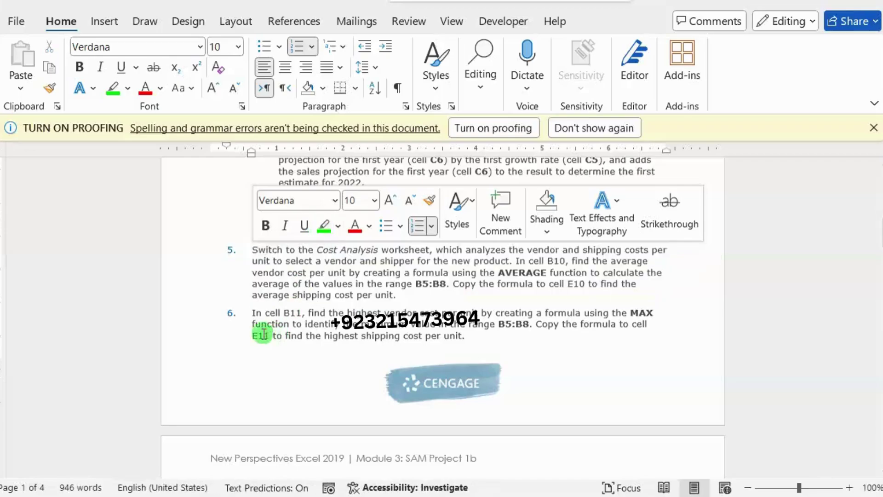
pyautogui.moveTo(251, 313); pyautogui.dragTo(486, 347)
pyautogui.click(514, 324)
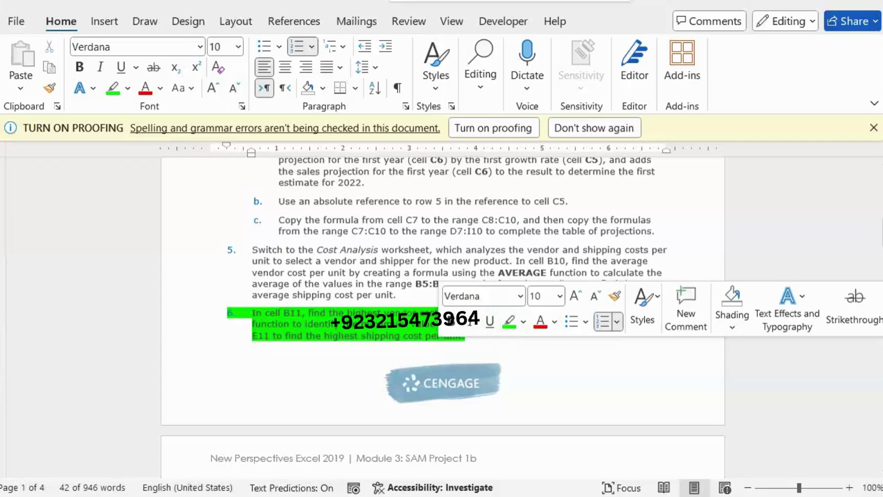
pyautogui.scroll(-1, 442, 317)
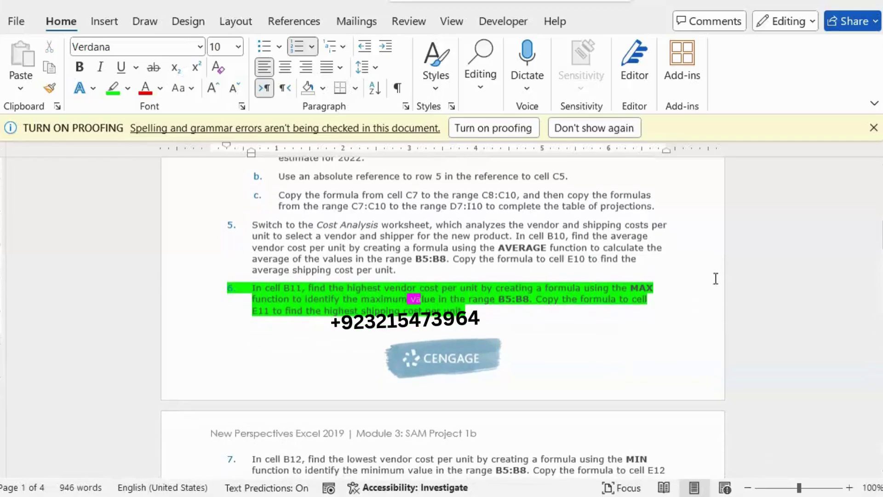
pyautogui.hotkey('alt', 'Tab')
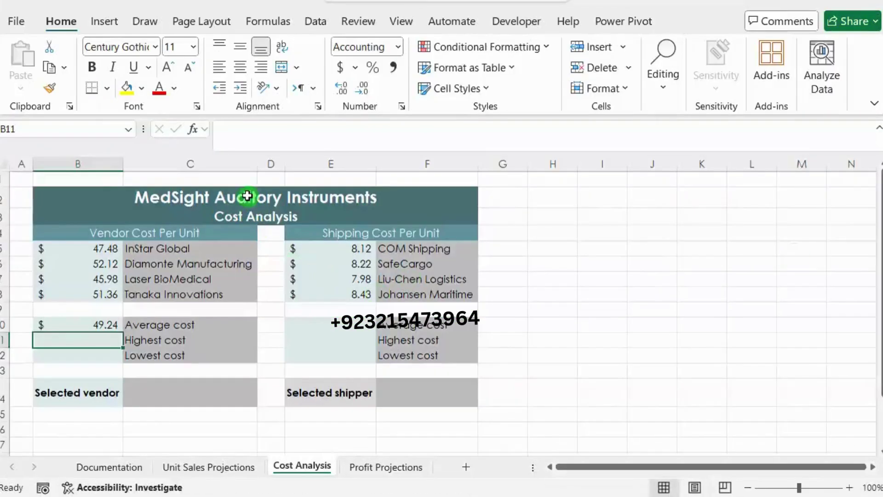
# Step: Enter =MAX(B5:B8) in B11, showing the $52.12 highest vendor cost
pyautogui.click(264, 146)
pyautogui.write('=max')
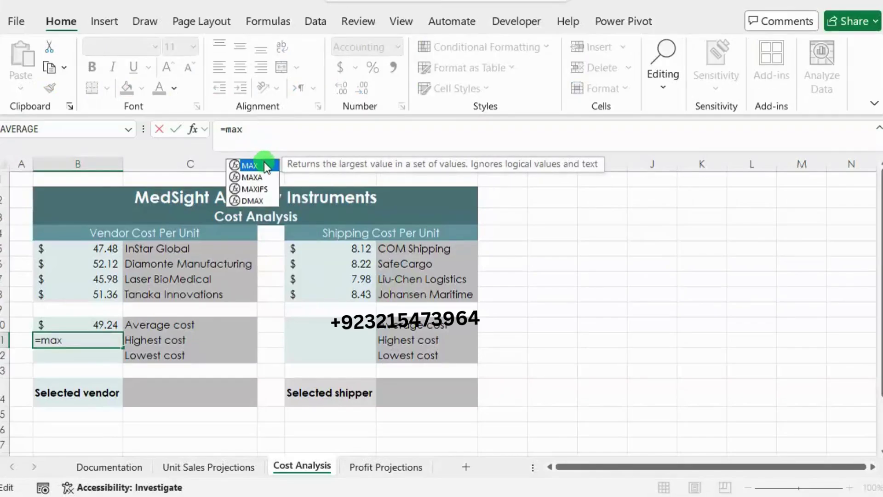
pyautogui.doubleClick(264, 164)
pyautogui.moveTo(112, 251); pyautogui.dragTo(109, 294)
pyautogui.write(')')
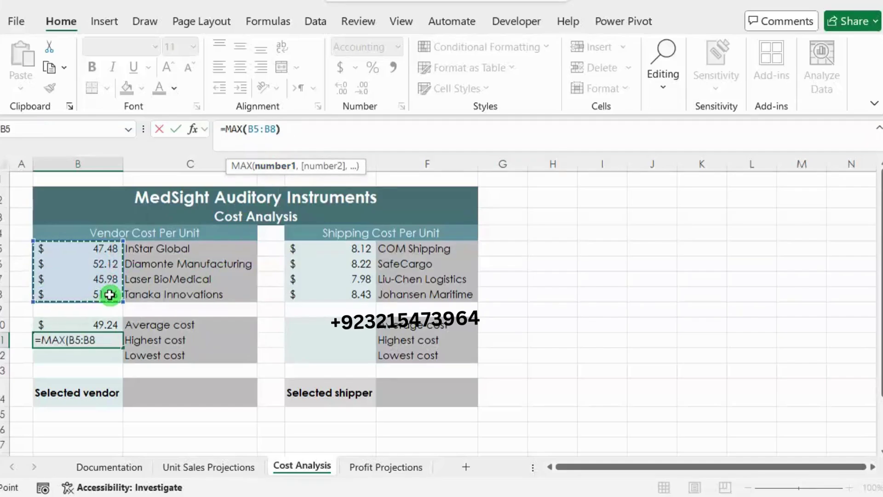
pyautogui.press('Return')
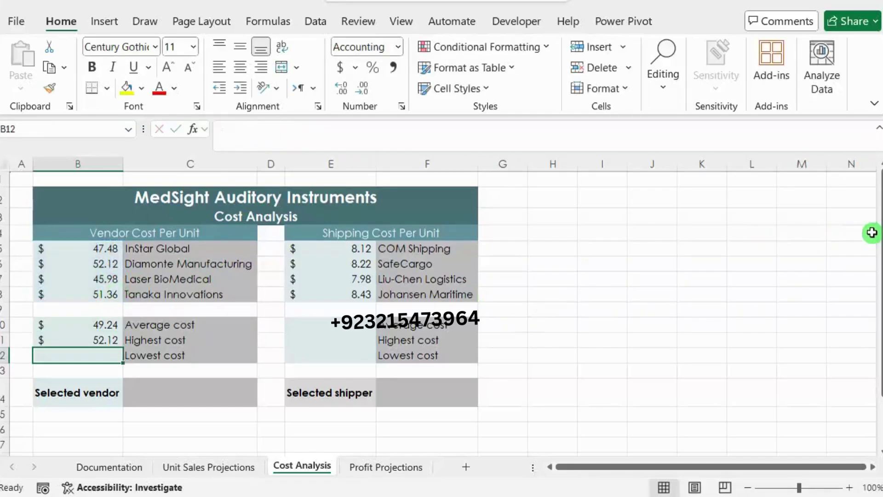
# Step: Clear step 6's green highlight in the Word instructions and save the document
pyautogui.hotkey('alt', 'Tab')
pyautogui.moveTo(483, 312); pyautogui.dragTo(236, 286)
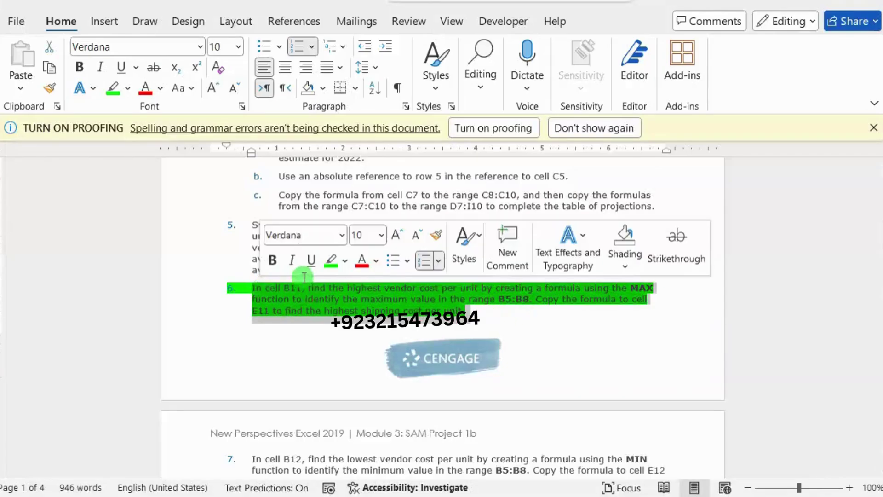
pyautogui.click(344, 309)
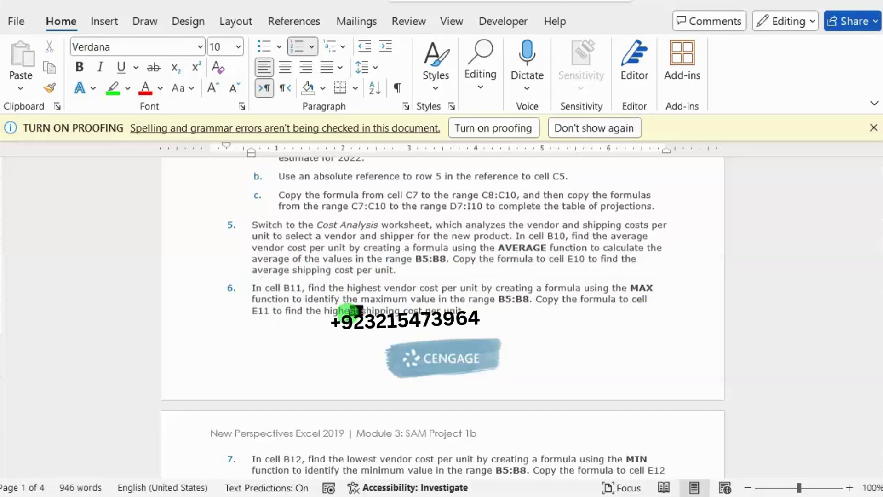
pyautogui.scroll(-2, 350, 320)
pyautogui.scroll(-3, 349, 322)
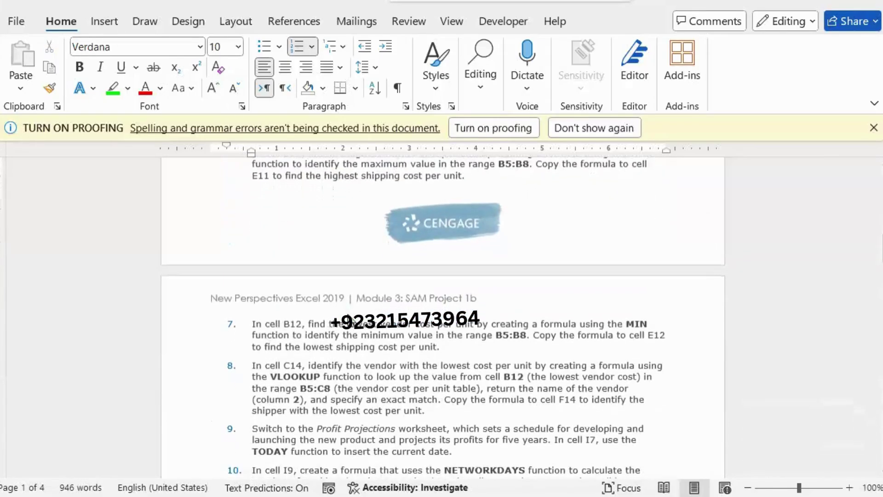
pyautogui.hotkey('ctrl', 's')
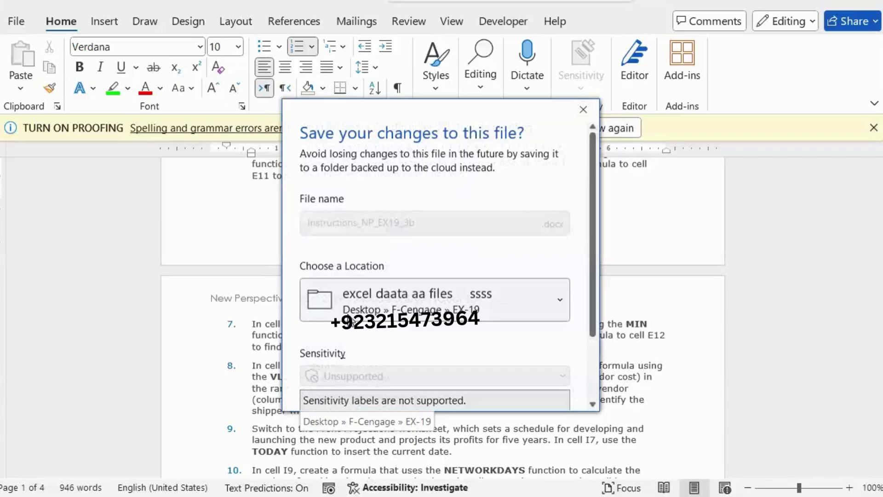
# Step: Cancel the save prompt, highlight step 7 in green, and return to Excel
pyautogui.scroll(-3, 459, 409)
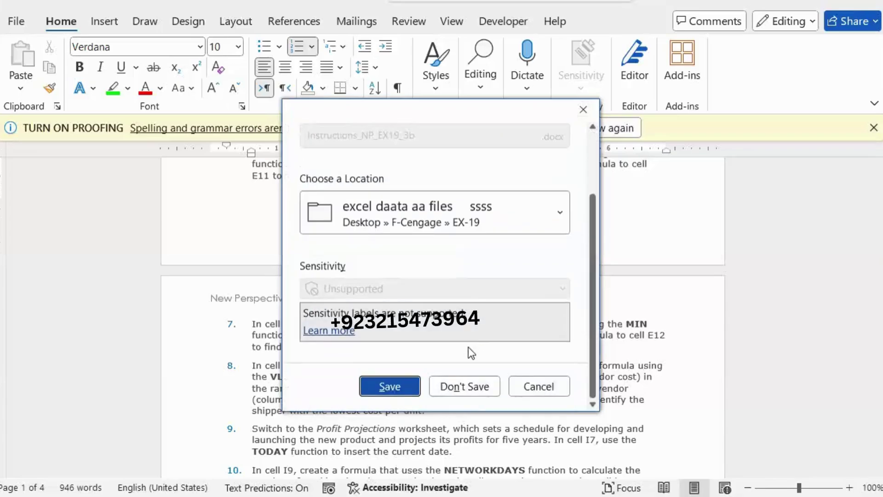
pyautogui.click(519, 382)
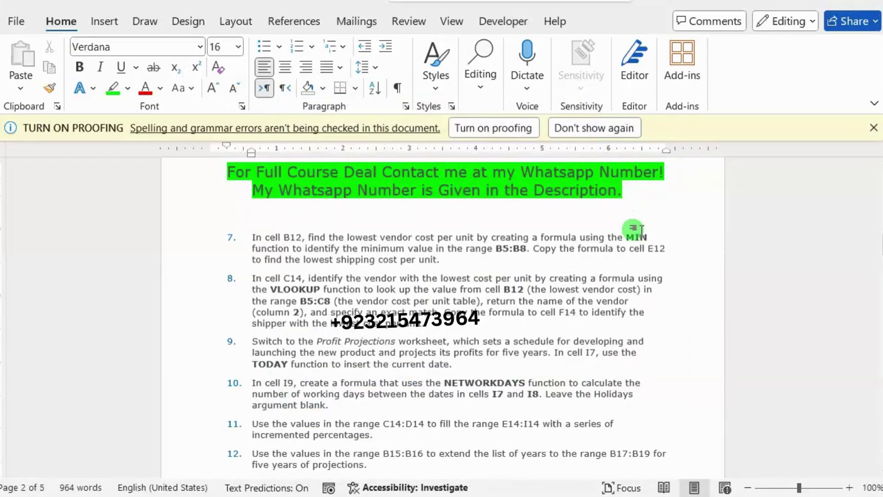
pyautogui.moveTo(407, 256); pyautogui.dragTo(257, 239)
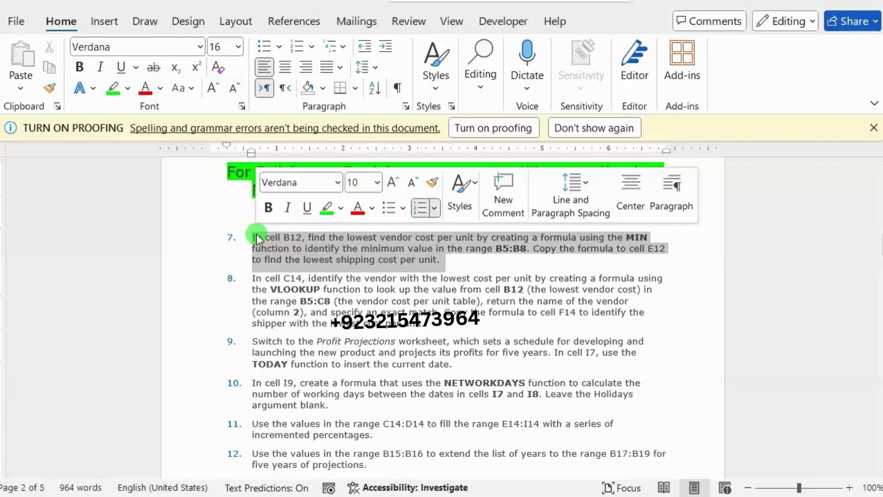
pyautogui.click(326, 211)
pyautogui.click(387, 258)
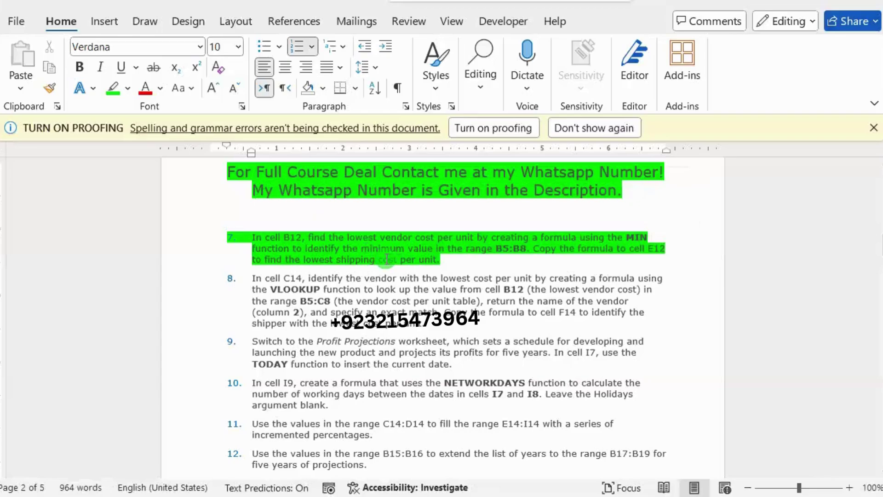
pyautogui.moveTo(386, 259); pyautogui.dragTo(402, 260)
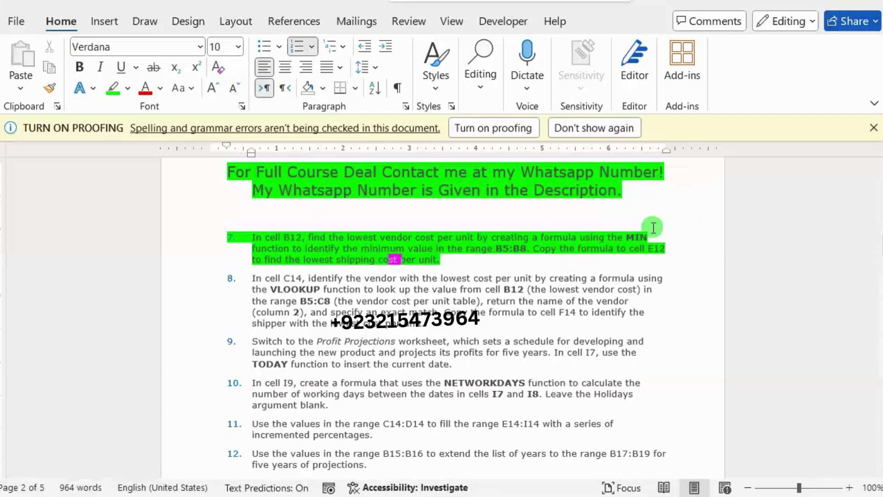
pyautogui.hotkey('alt', 'Tab')
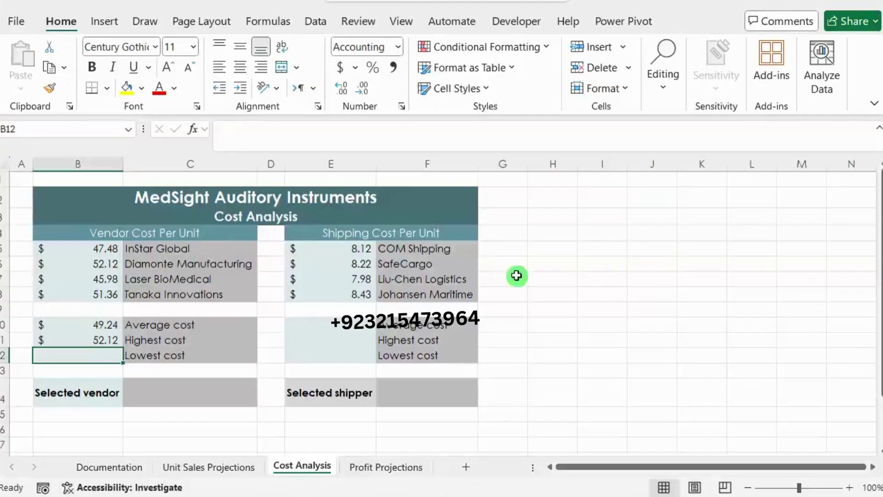
# Step: Enter =MIN(B5:B8) in B12, showing the $45.98 lowest vendor cost
pyautogui.click(266, 140)
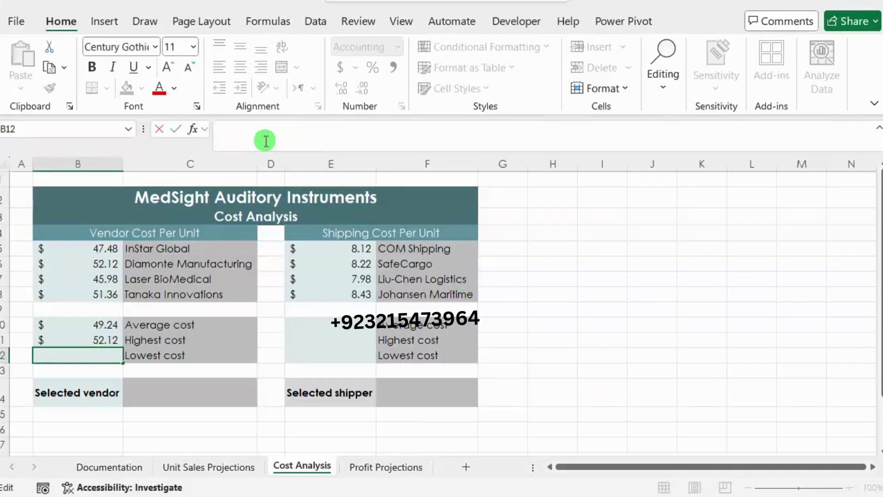
pyautogui.write('=min')
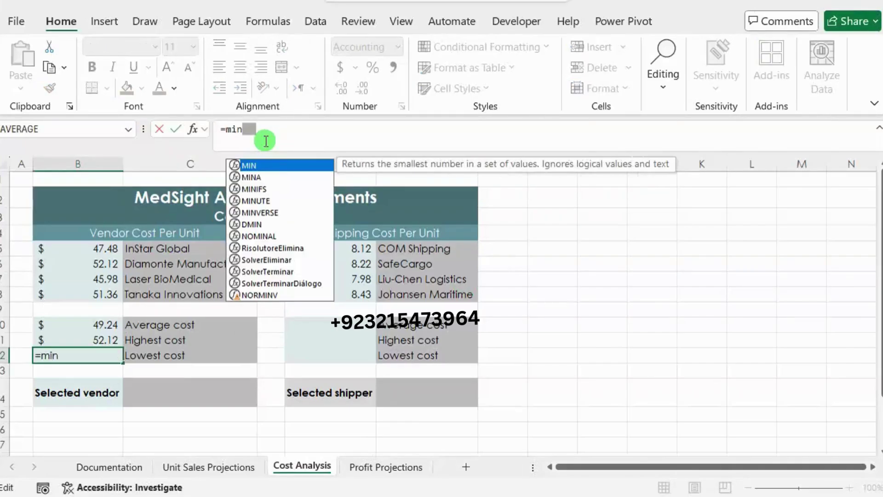
pyautogui.doubleClick(268, 165)
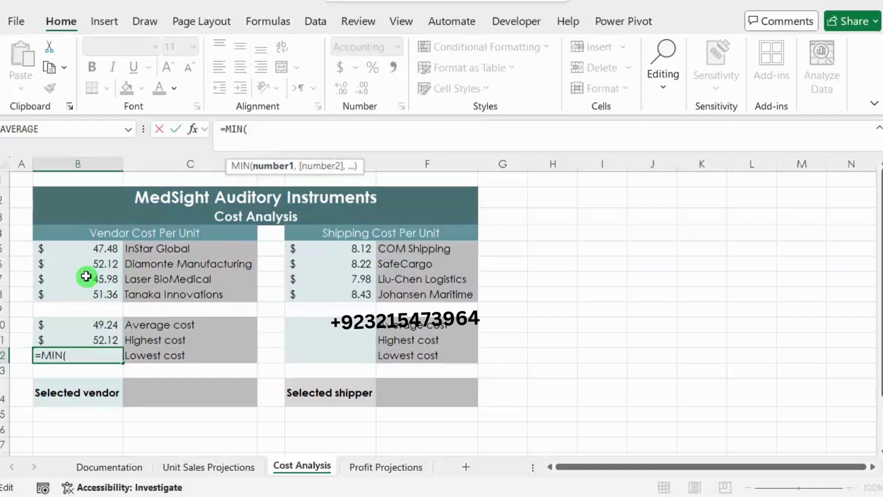
pyautogui.moveTo(80, 250); pyautogui.dragTo(82, 295)
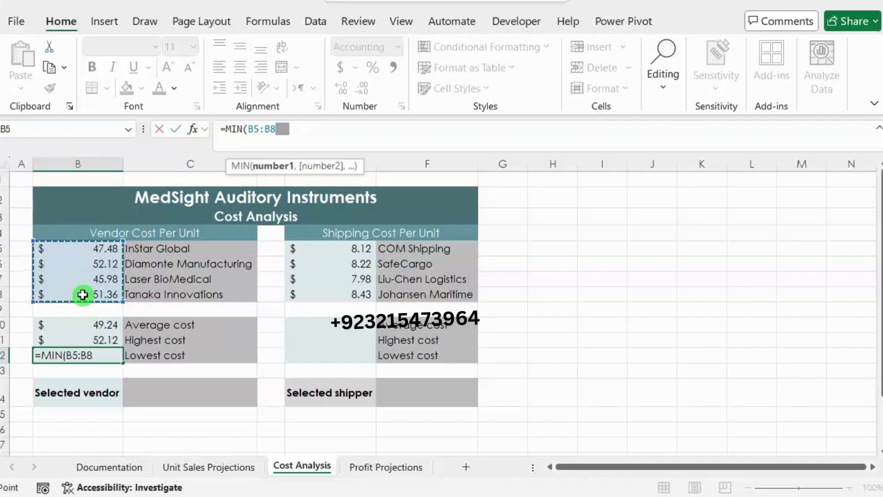
pyautogui.write(')')
pyautogui.press('Return')
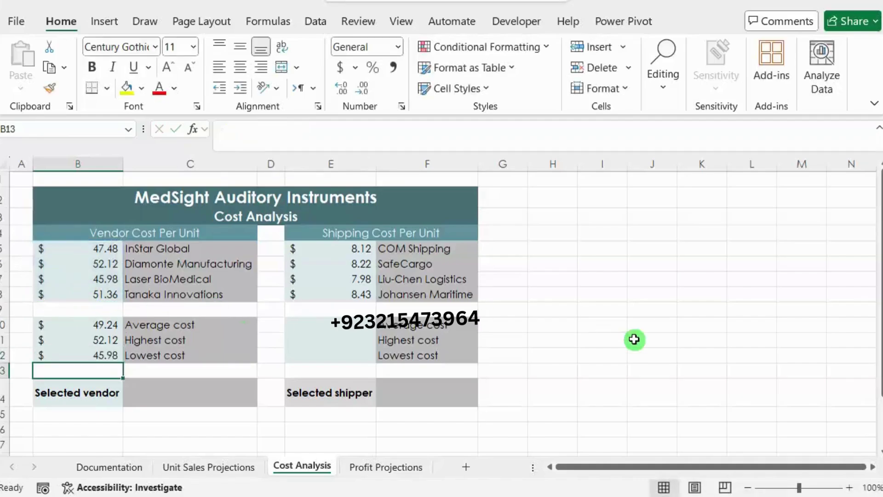
pyautogui.hotkey('alt', 'Tab')
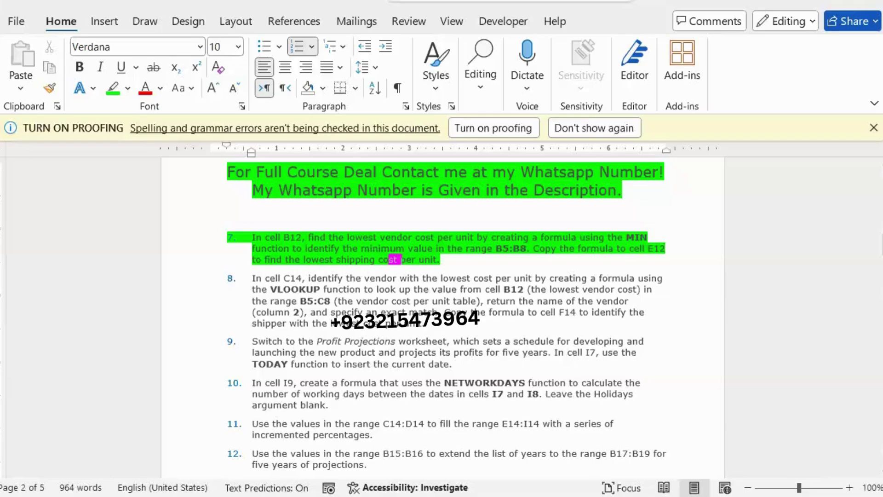
pyautogui.hotkey('alt', 'Tab')
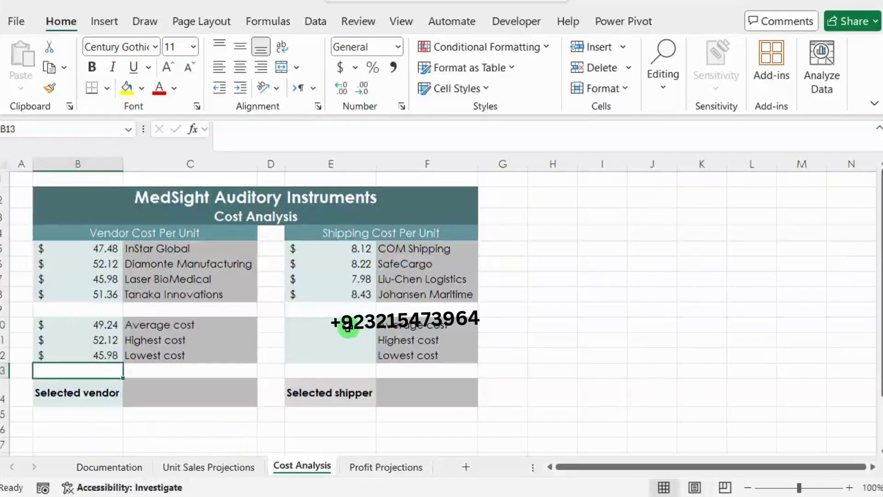
# Step: Enter =AVERAGE(E5:E8) in E10 for the average shipping cost
pyautogui.click(348, 327)
pyautogui.click(294, 137)
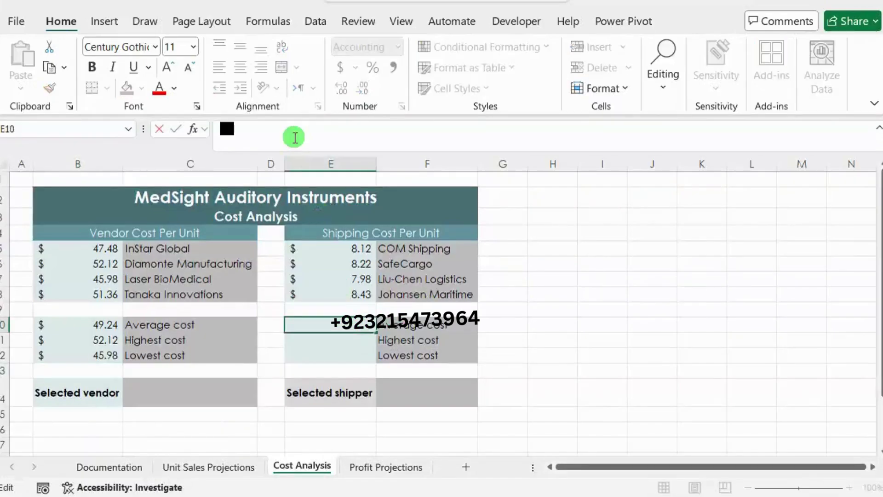
pyautogui.write('=aver')
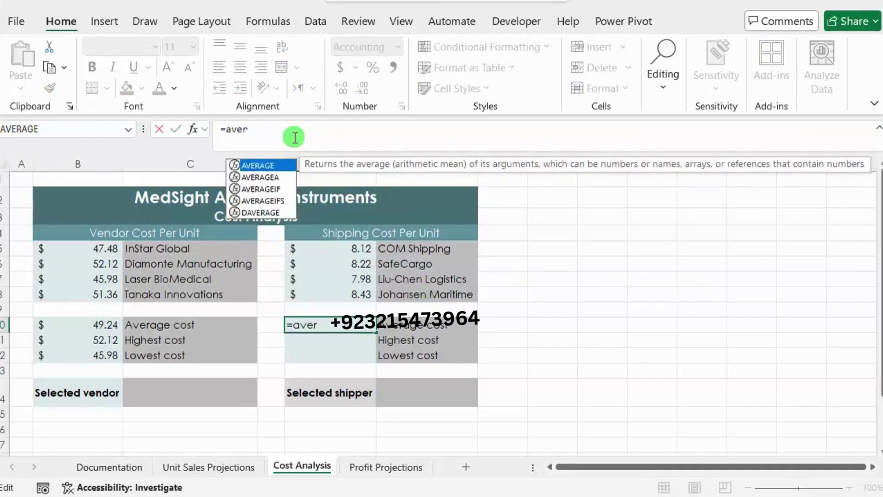
pyautogui.doubleClick(252, 165)
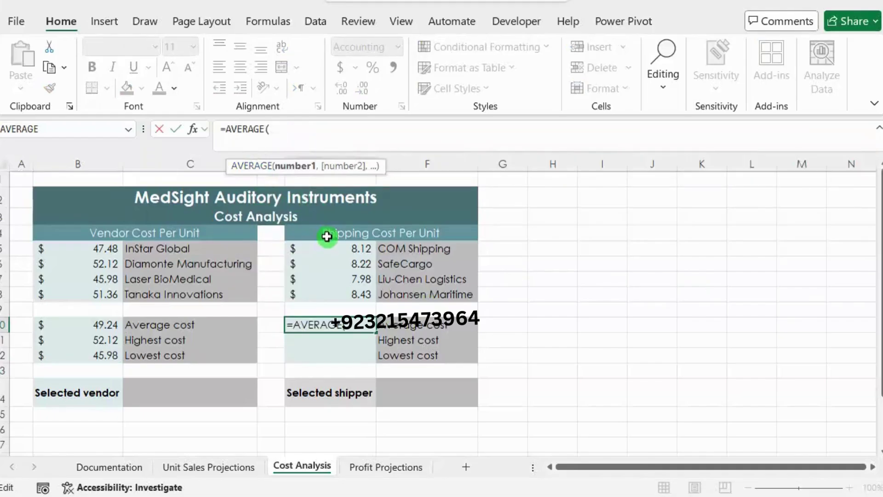
pyautogui.moveTo(329, 247); pyautogui.dragTo(339, 287)
pyautogui.write(')')
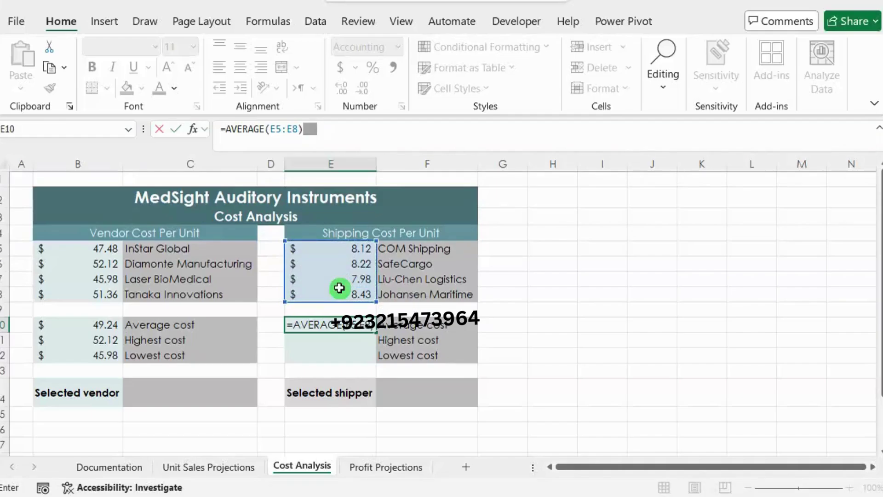
pyautogui.press('Return')
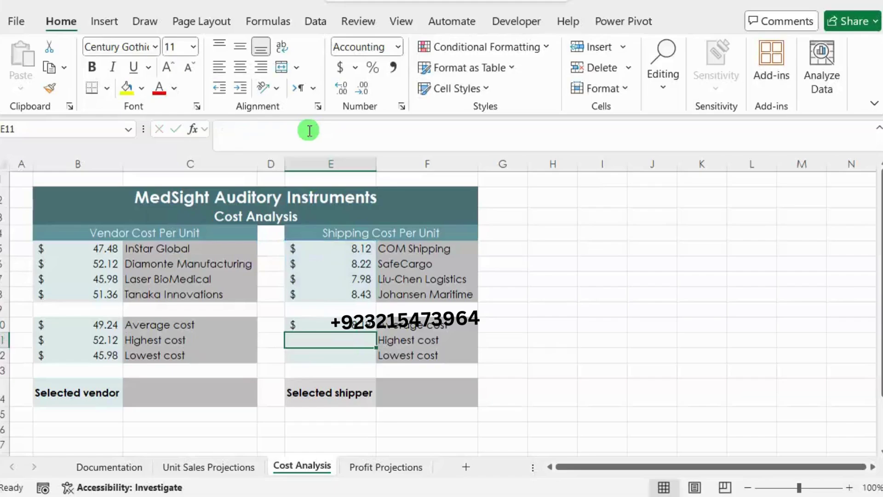
# Step: Enter =MAX(E5:E8) in E11 for the $8.43 highest shipping cost
pyautogui.click(309, 130)
pyautogui.write('=')
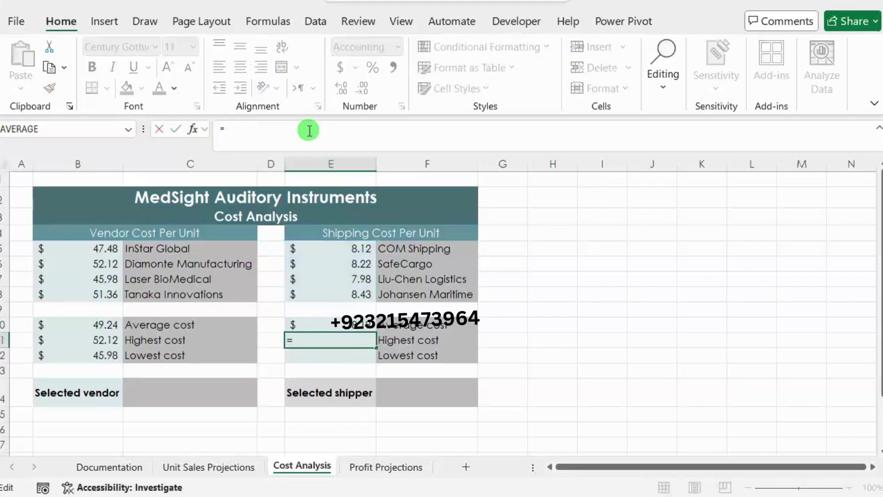
pyautogui.write('Mma')
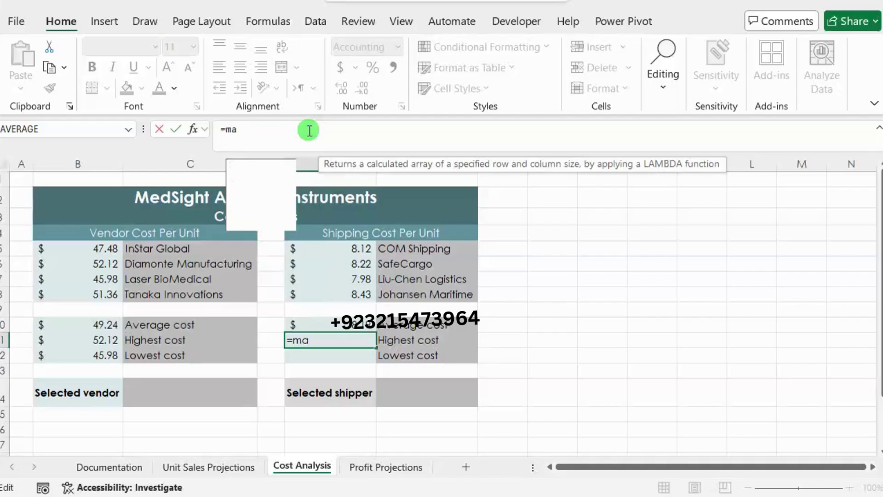
pyautogui.write('x')
pyautogui.doubleClick(258, 165)
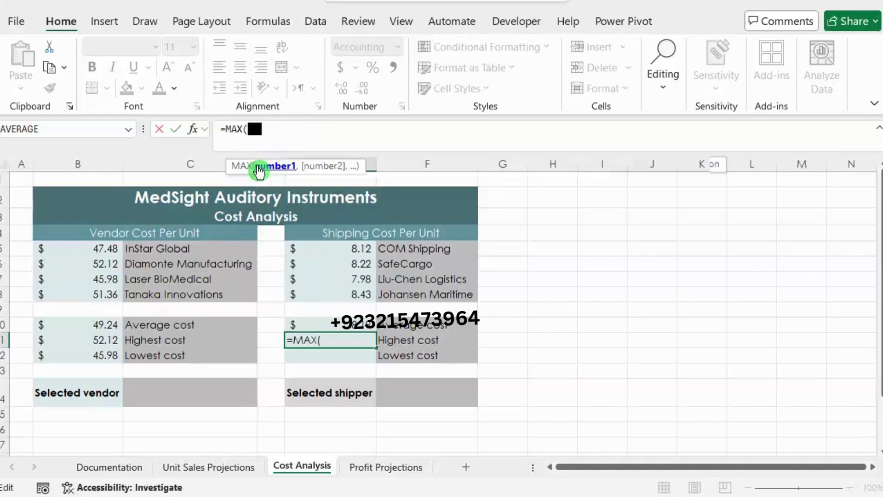
pyautogui.moveTo(324, 250); pyautogui.dragTo(321, 295)
pyautogui.write(')')
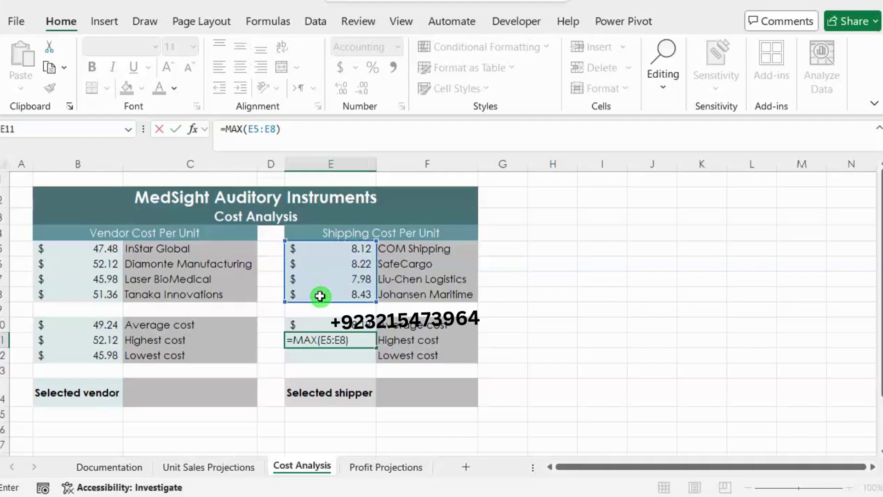
pyautogui.press('Return')
# Step: Enter =MIN(E5:E8) in E12 for the $7.98 lowest shipping cost, then select step 7 in Word
pyautogui.click(268, 144)
pyautogui.write('=min')
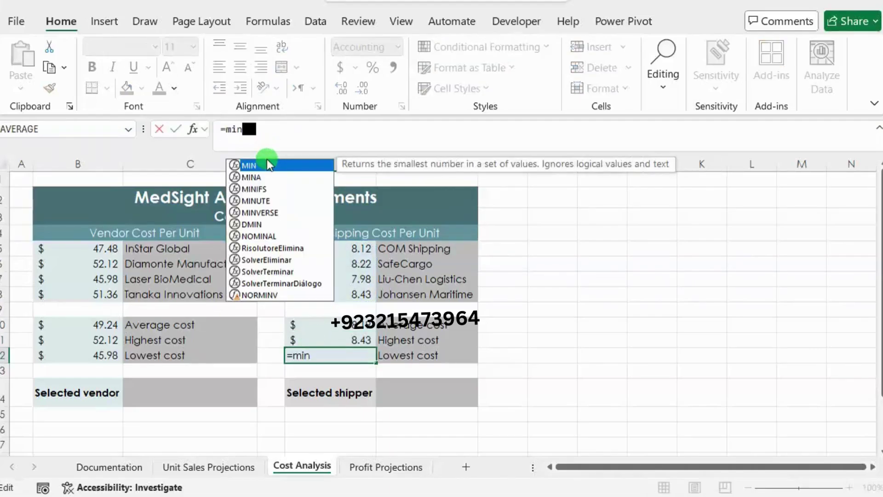
pyautogui.doubleClick(266, 165)
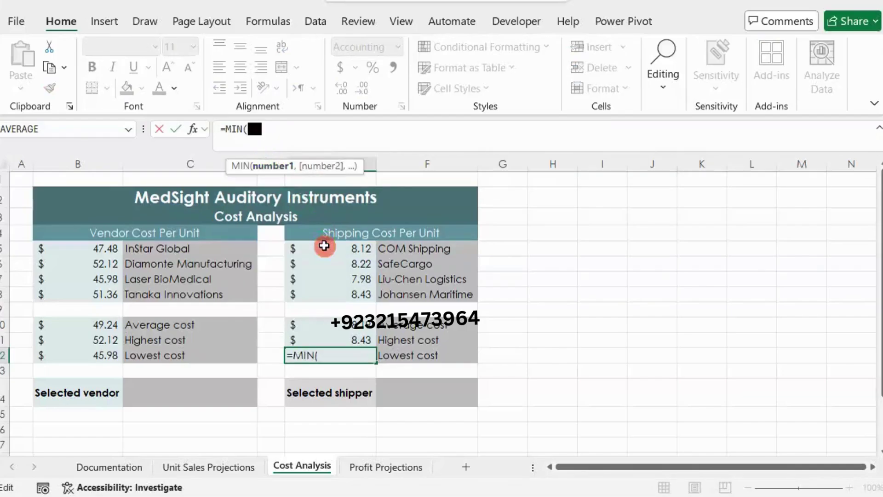
pyautogui.moveTo(324, 246); pyautogui.dragTo(327, 298)
pyautogui.write(')')
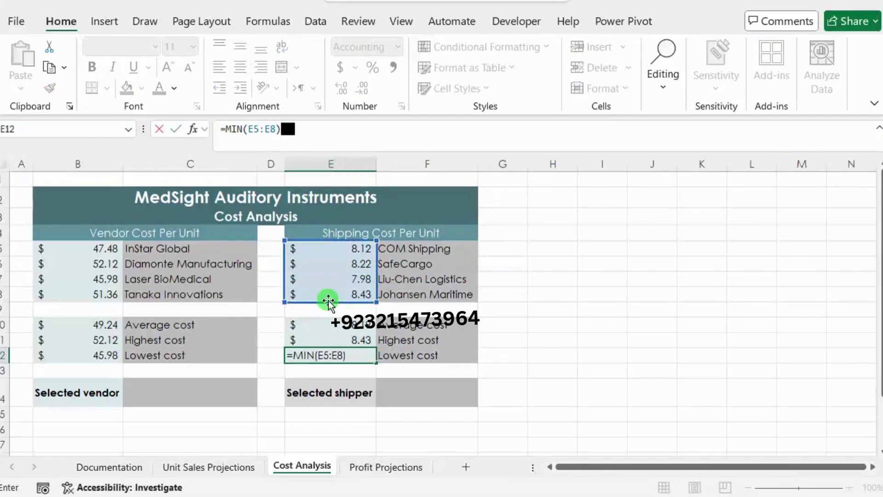
pyautogui.press('Return')
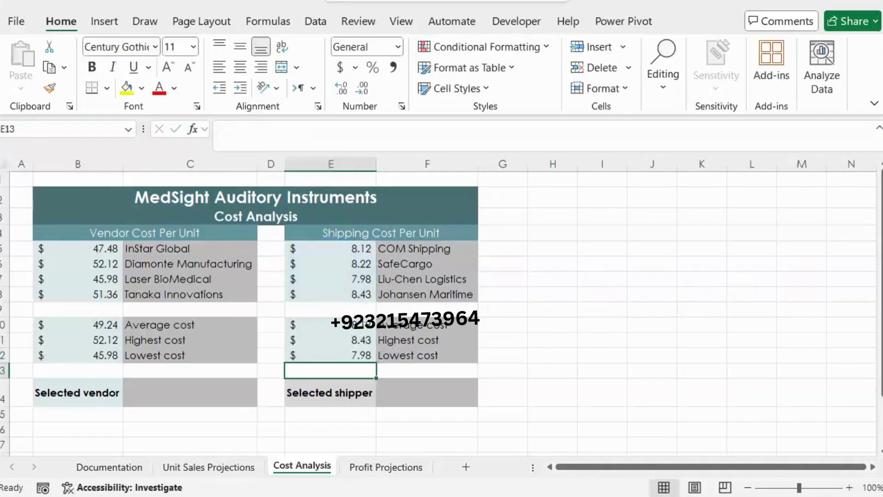
pyautogui.hotkey('alt', 'Tab')
pyautogui.moveTo(450, 260); pyautogui.dragTo(258, 236)
# Step: Move the green highlight from step 7 to step 8, then return to Excel
pyautogui.click(324, 219)
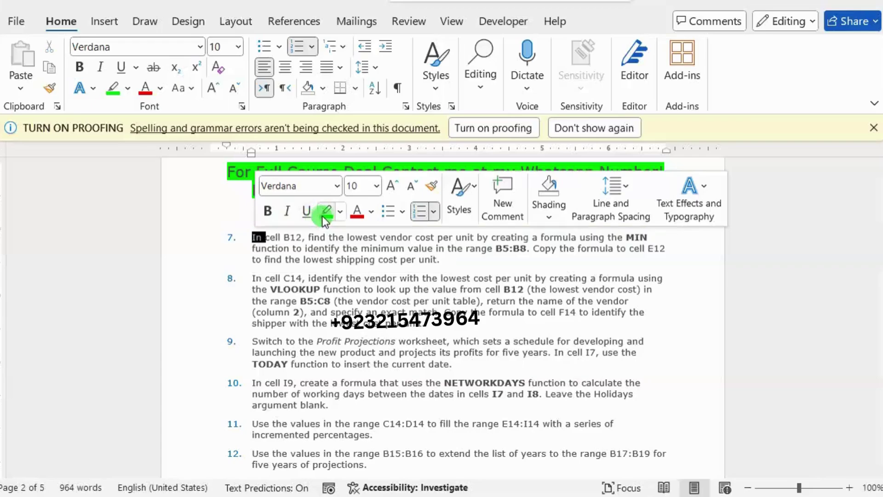
pyautogui.click(427, 314)
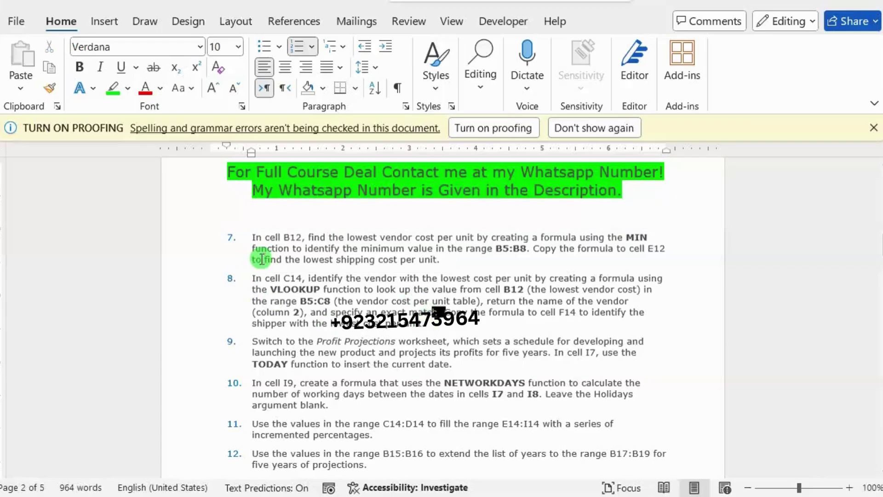
pyautogui.moveTo(250, 272); pyautogui.dragTo(448, 330)
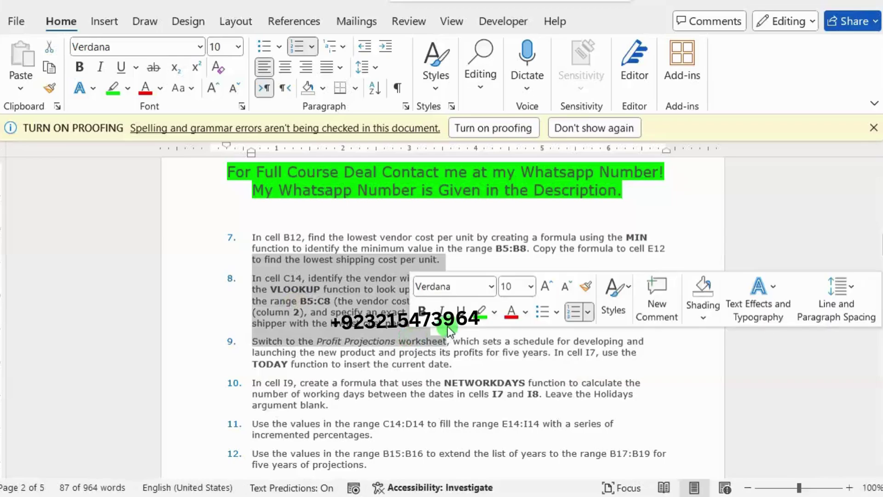
pyautogui.click(289, 275)
pyautogui.moveTo(258, 278); pyautogui.dragTo(429, 317)
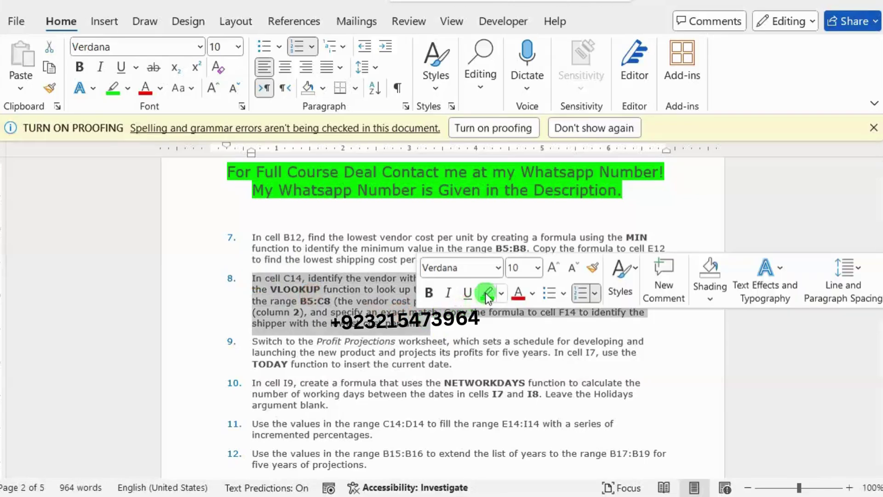
pyautogui.click(487, 293)
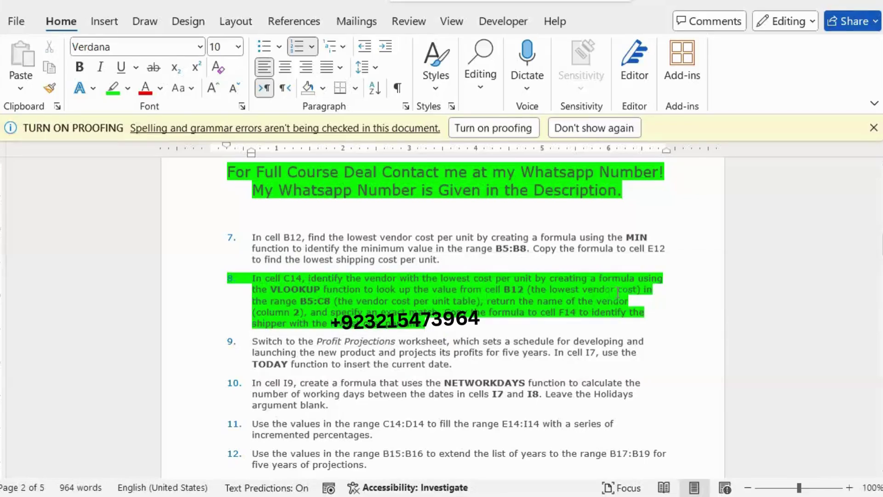
pyautogui.hotkey('alt', 'Tab')
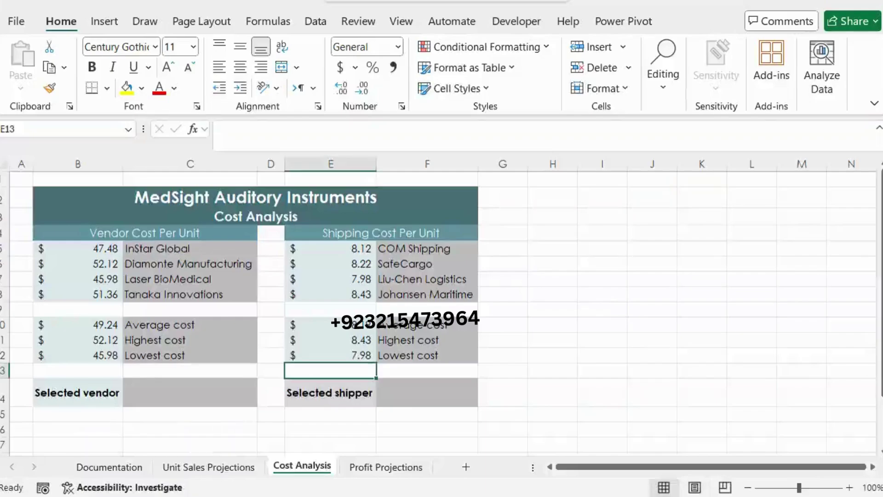
# Step: Start a VLOOKUP in C14 and set its lookup value to B12
pyautogui.click(185, 395)
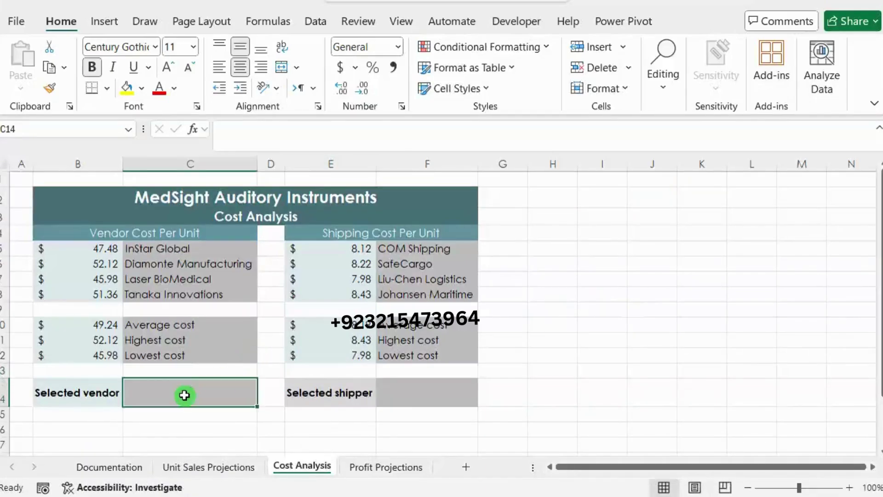
pyautogui.click(264, 143)
pyautogui.write('=vlo')
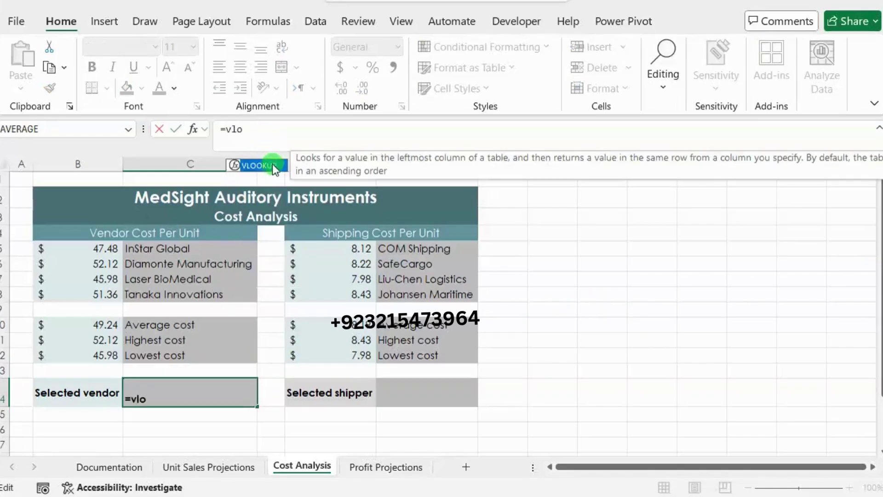
pyautogui.doubleClick(271, 166)
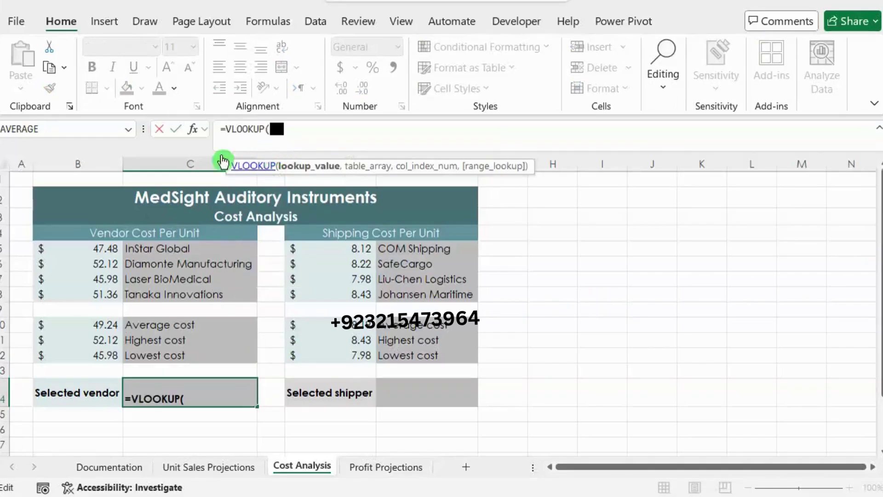
pyautogui.click(191, 130)
pyautogui.moveTo(346, 107); pyautogui.dragTo(395, 145)
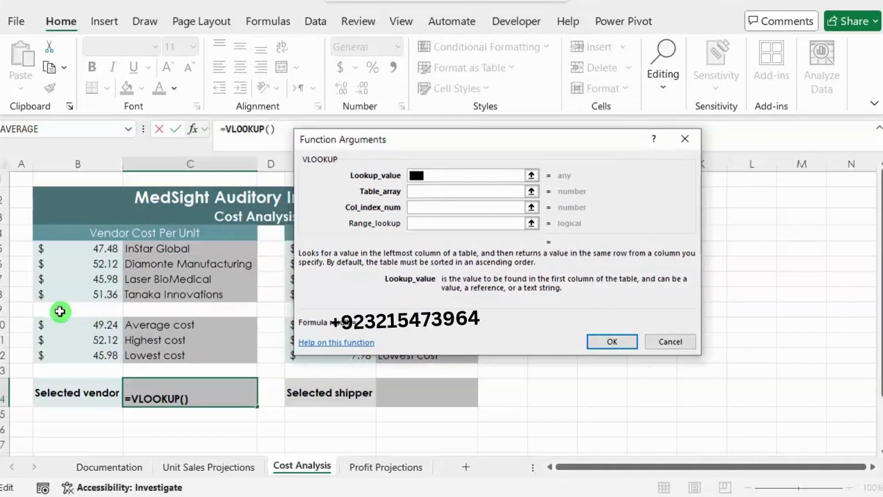
pyautogui.click(106, 358)
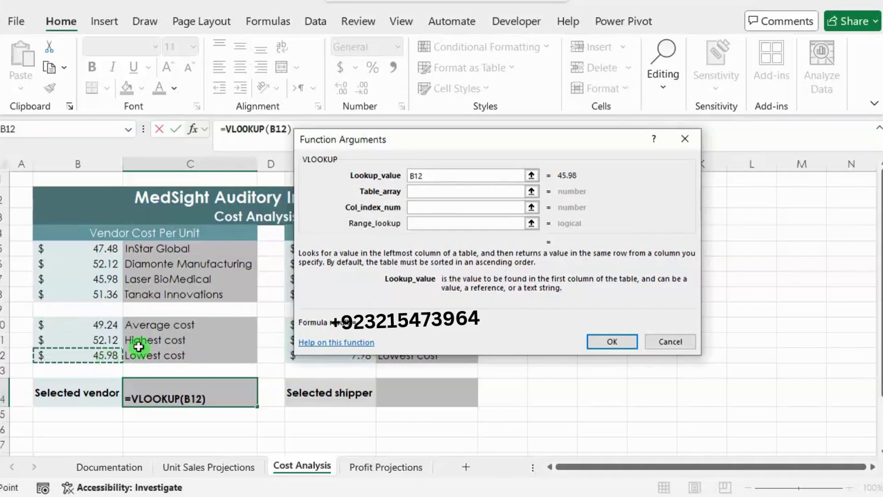
pyautogui.click(420, 191)
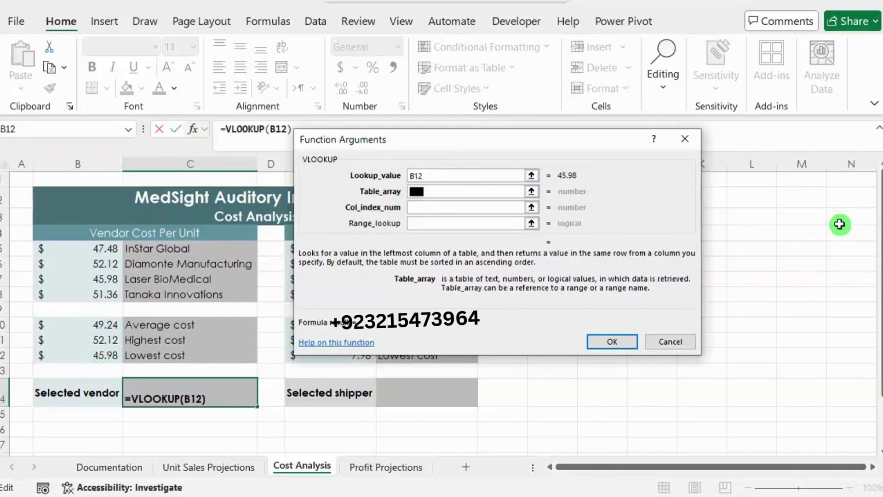
# Step: Check the instructions, then set the VLOOKUP table array to B5:B8
pyautogui.click(832, 239)
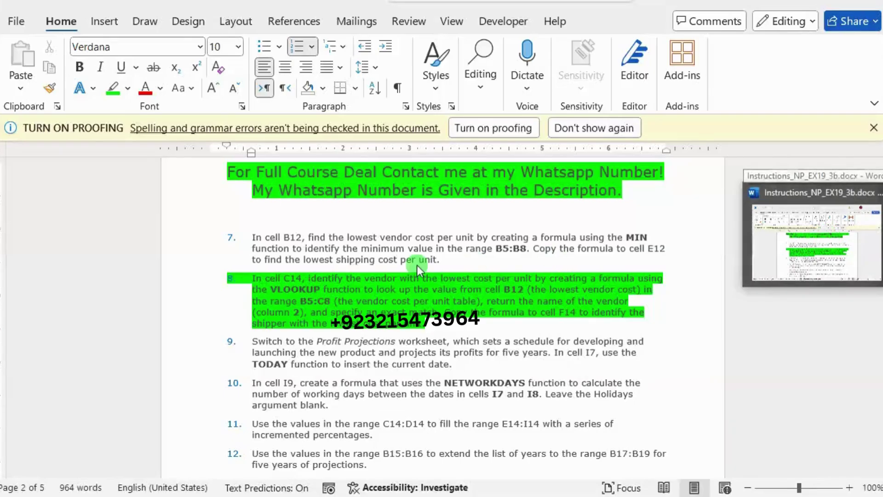
pyautogui.hotkey('alt', 'Tab')
pyautogui.click(102, 249)
pyautogui.moveTo(102, 249); pyautogui.dragTo(102, 294)
# Step: Set column index 2 and confirm the VLOOKUP, which returns #N/A, then go to Word
pyautogui.click(410, 209)
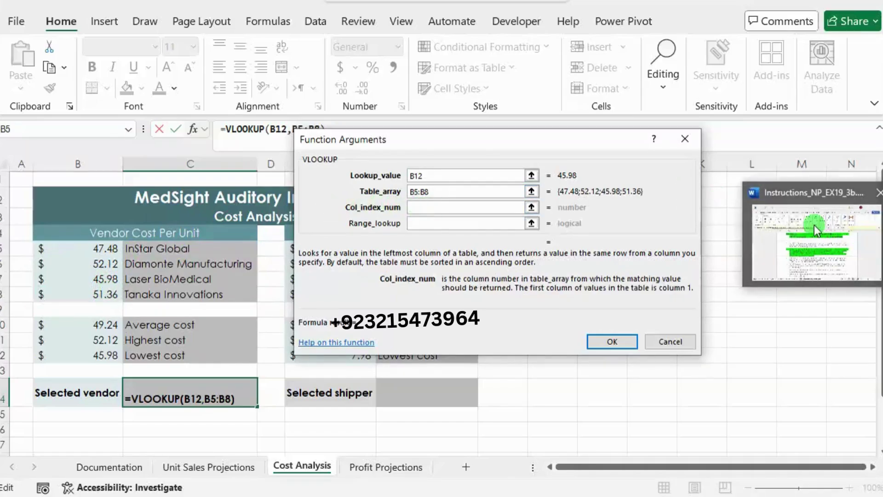
pyautogui.click(814, 225)
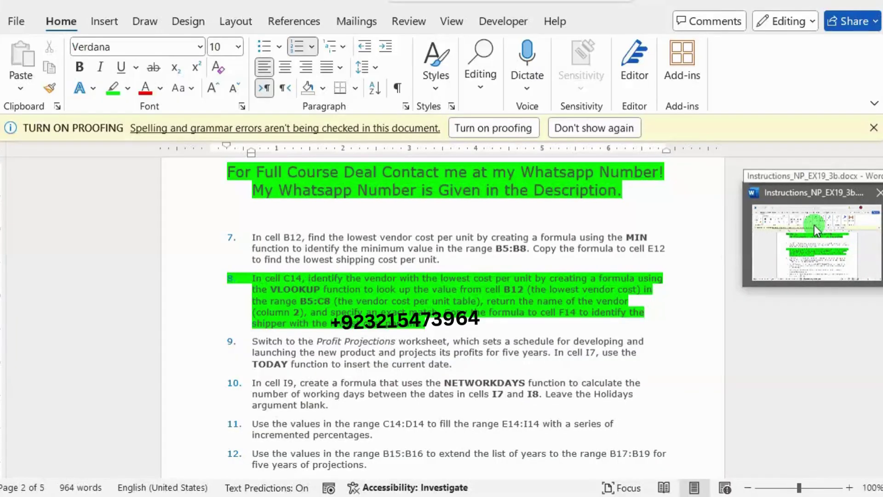
pyautogui.hotkey('alt', 'Tab')
pyautogui.write('2')
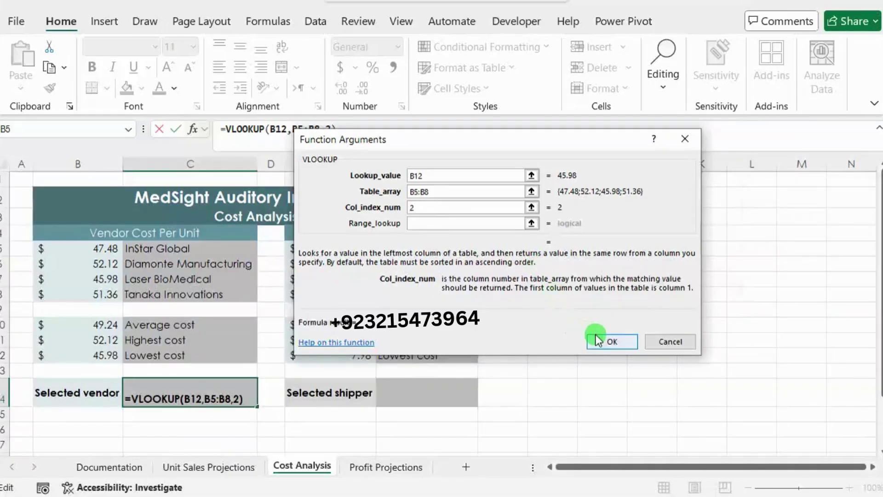
pyautogui.click(596, 338)
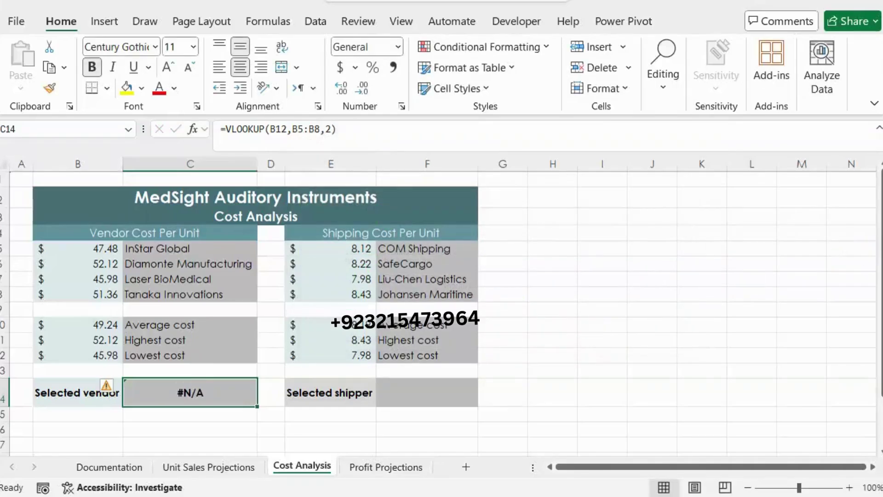
pyautogui.click(867, 239)
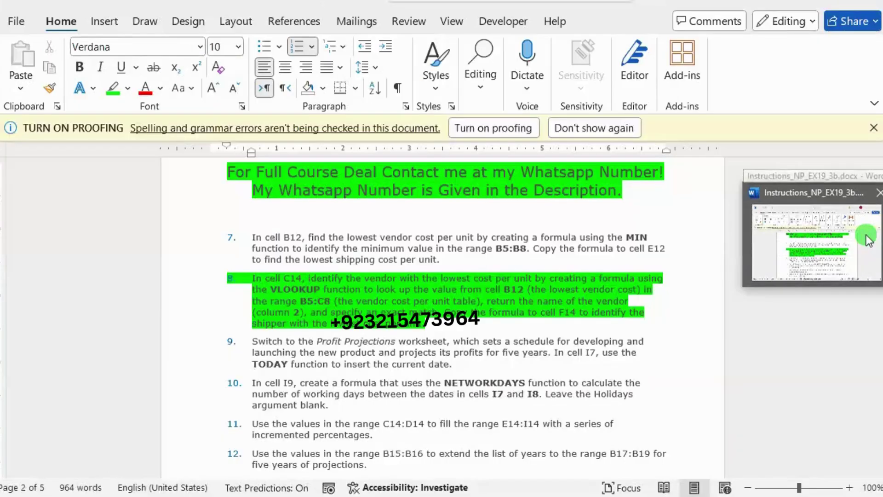
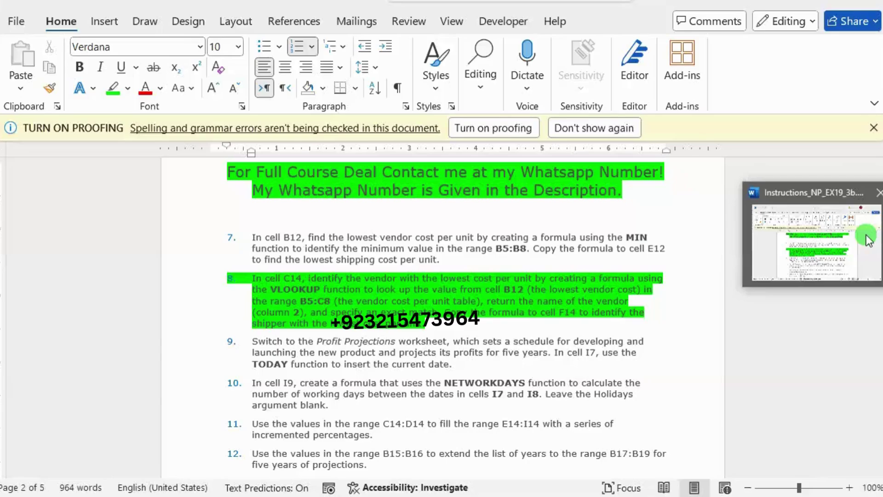
# Step: Review C14's VLOOKUP(B12,$B$5:$C$8,2,FALSE) arguments and confirm it still returns Laser BioMedical
pyautogui.click(868, 240)
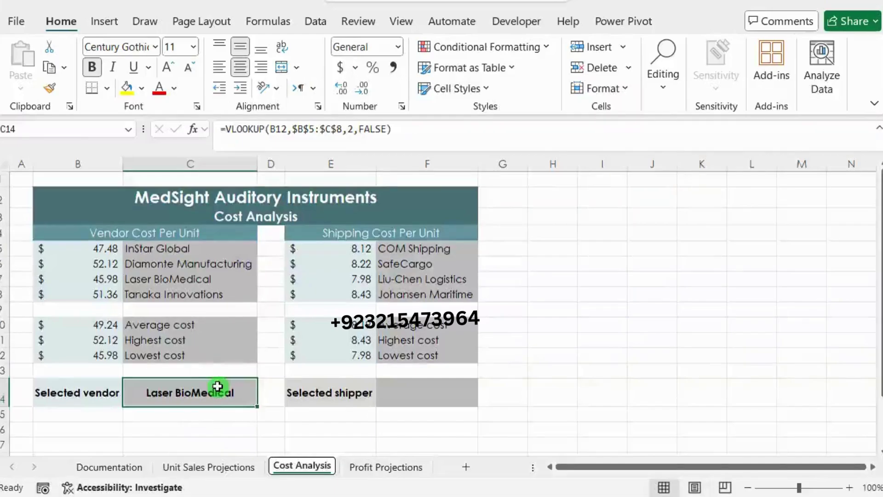
pyautogui.click(192, 129)
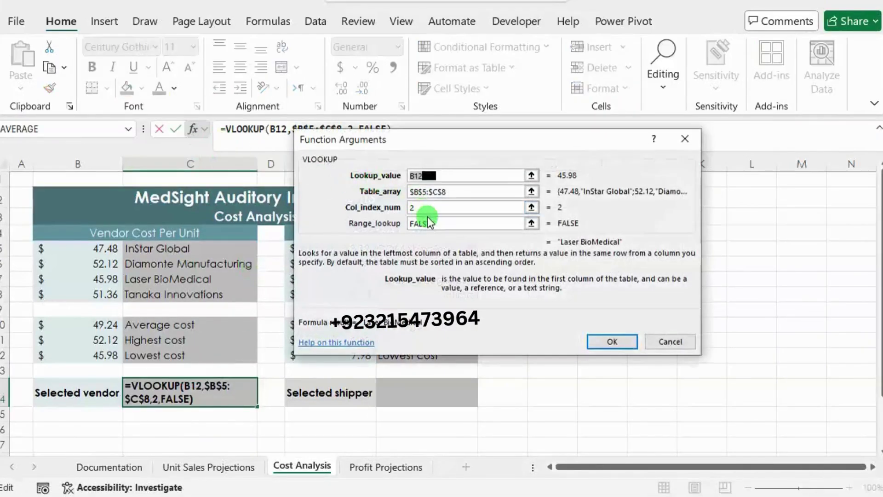
pyautogui.click(428, 221)
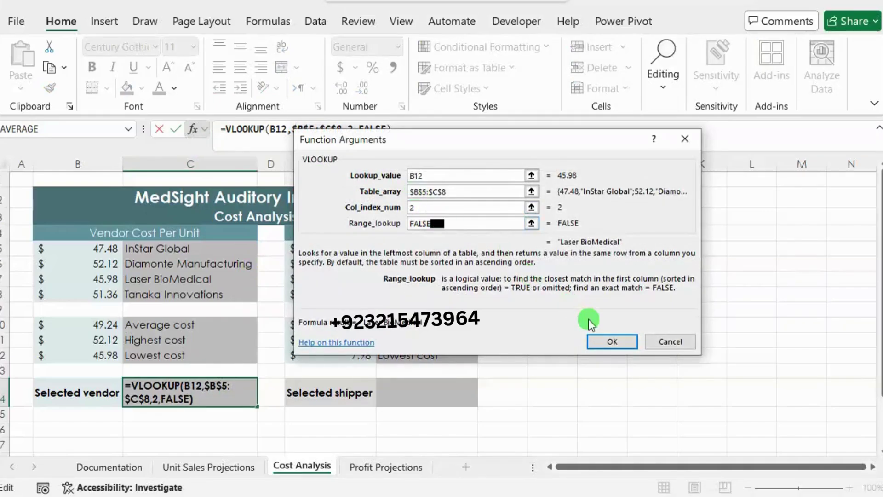
pyautogui.click(612, 341)
# Step: Start a VLOOKUP formula in F14 and open its Function Arguments dialog
pyautogui.click(439, 385)
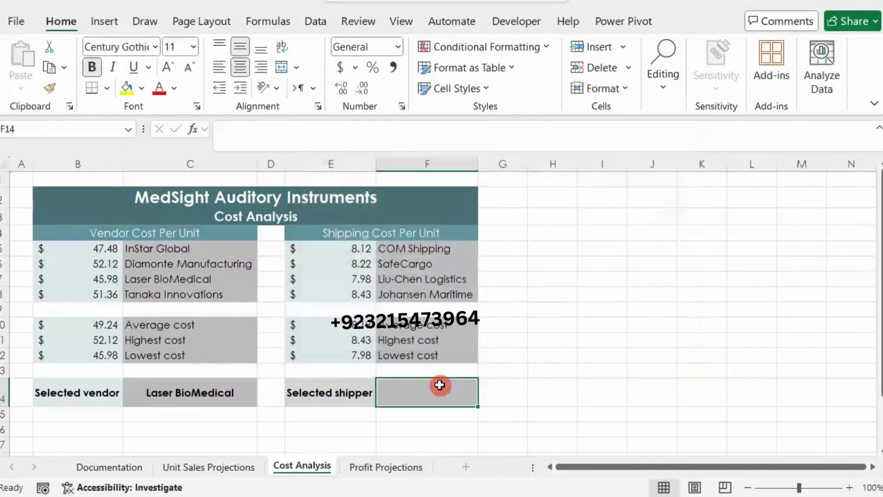
pyautogui.click(301, 135)
pyautogui.write('=vlo')
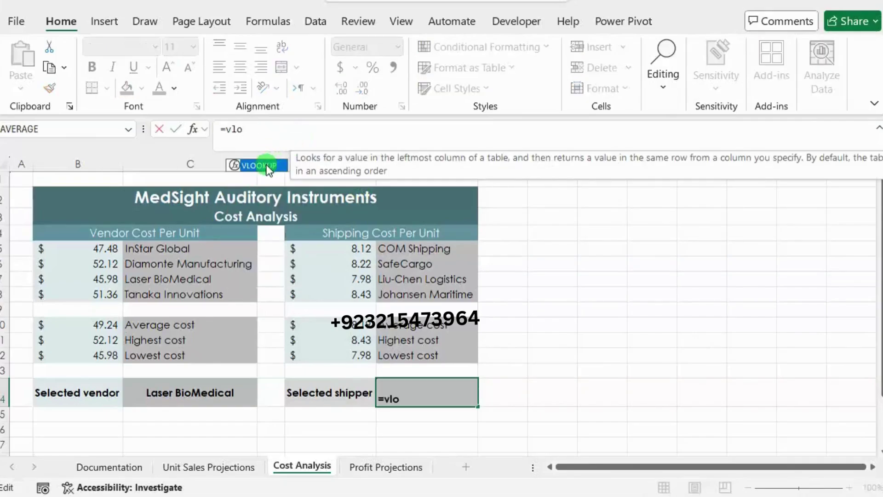
pyautogui.doubleClick(269, 167)
pyautogui.click(195, 132)
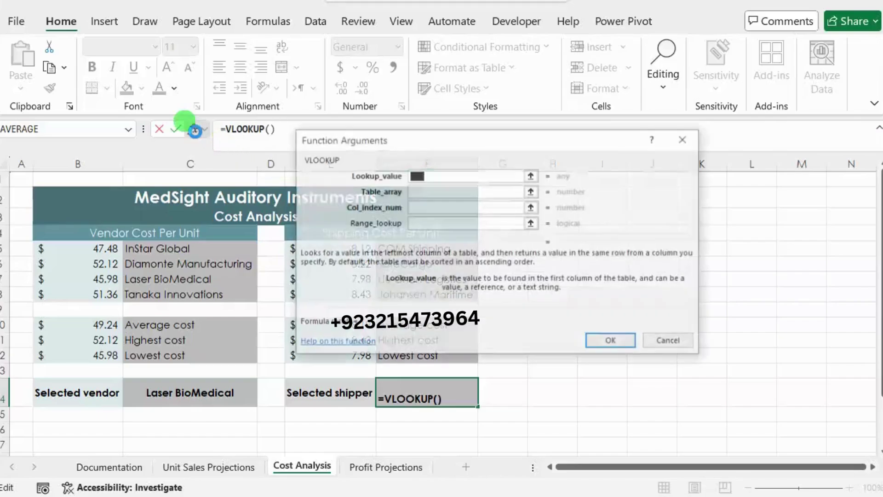
pyautogui.moveTo(360, 136); pyautogui.dragTo(509, 116)
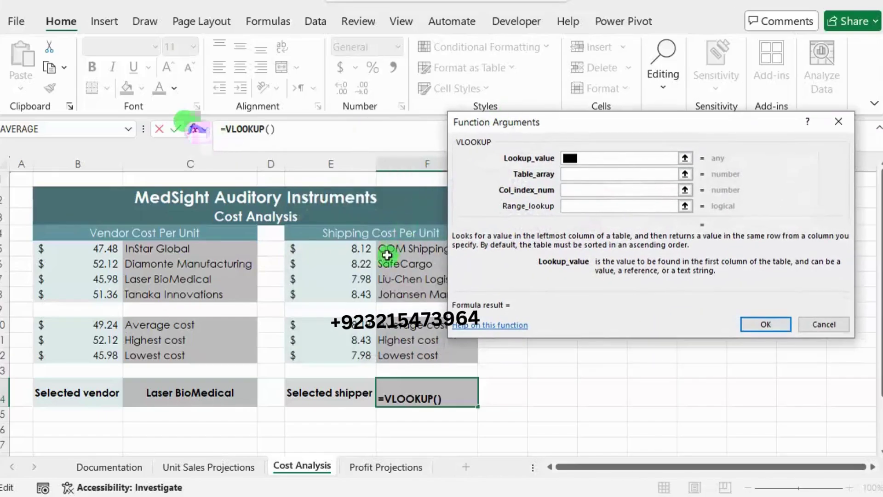
# Step: Set the VLOOKUP arguments to E12, E5:E8, column 2 and FALSE, and confirm
pyautogui.click(355, 358)
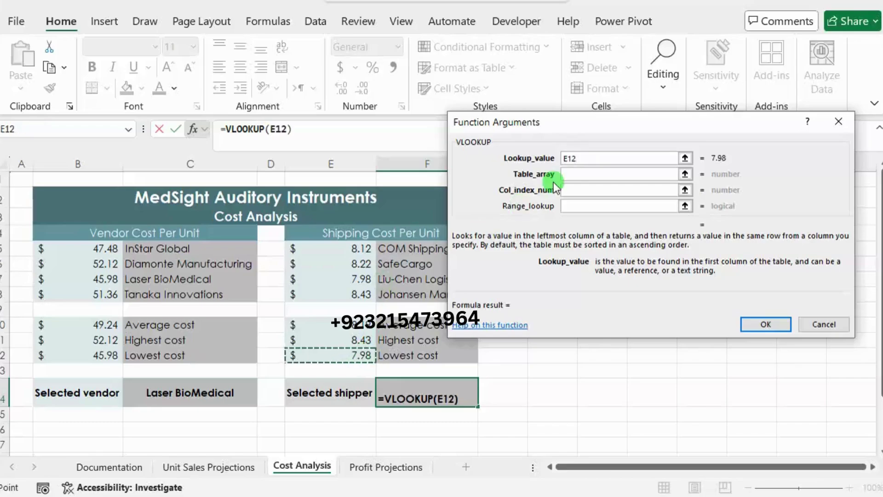
pyautogui.click(571, 174)
pyautogui.click(343, 248)
pyautogui.moveTo(343, 249); pyautogui.dragTo(341, 296)
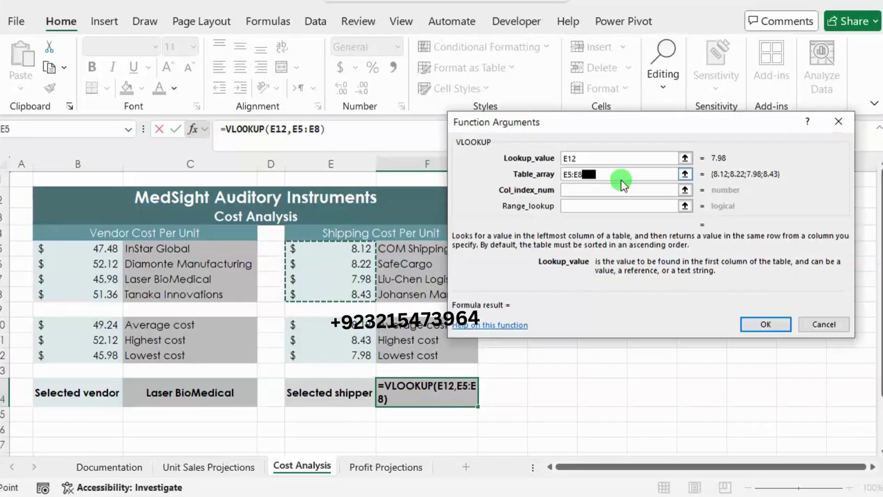
pyautogui.click(606, 191)
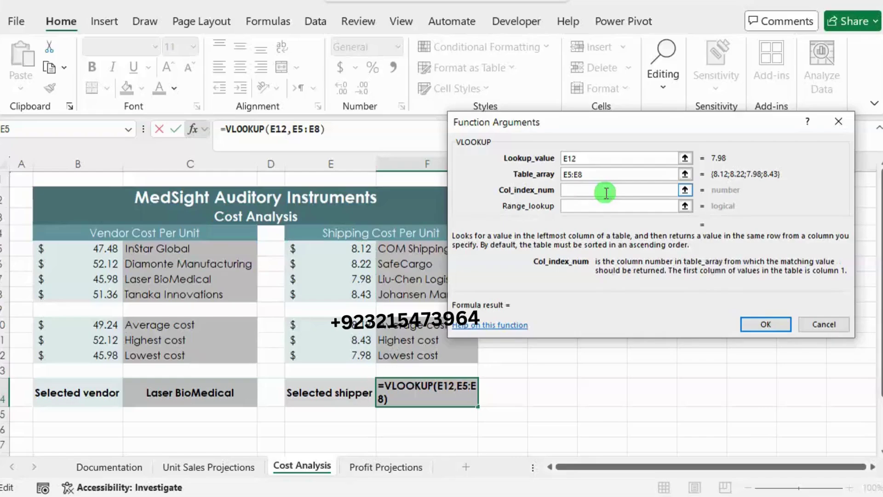
pyautogui.write('2')
pyautogui.click(595, 205)
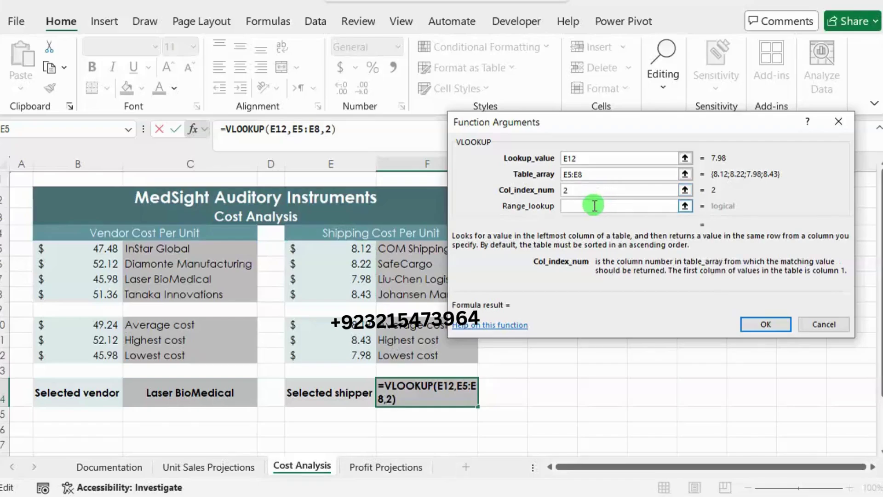
pyautogui.write('FALSE')
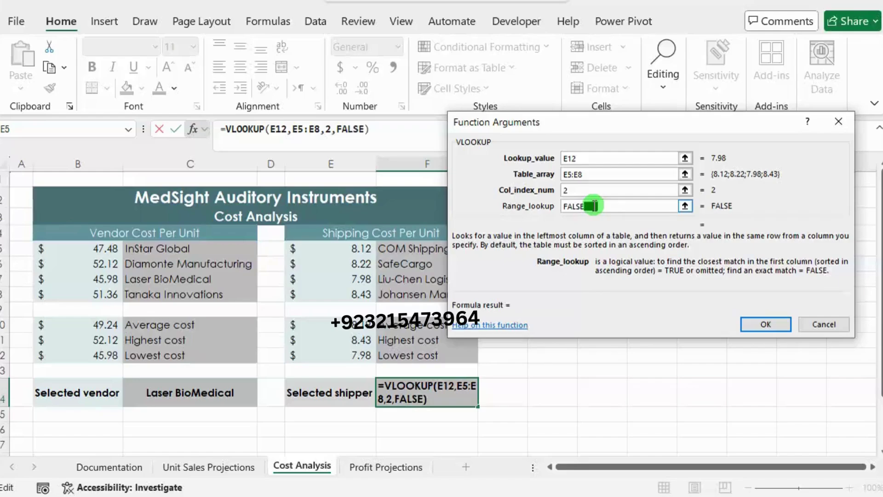
pyautogui.click(762, 326)
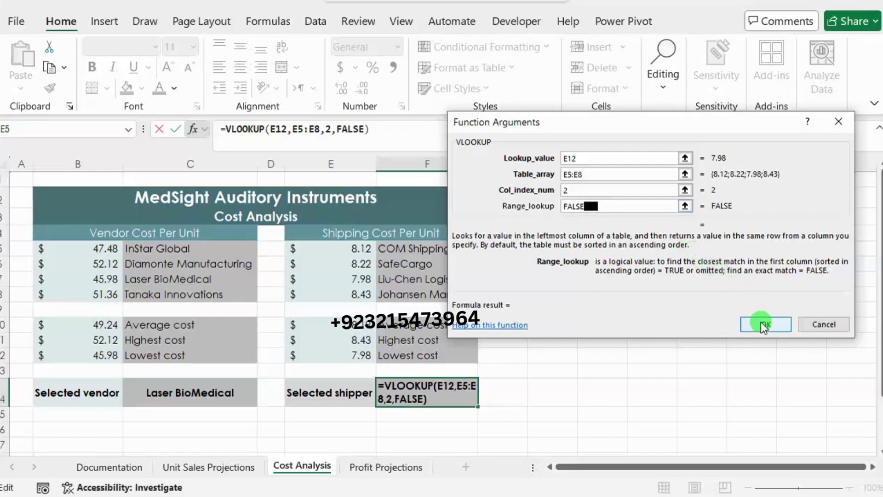
# Step: Try fixing F14's #REF! error by editing the column number directly in the formula
pyautogui.click(438, 389)
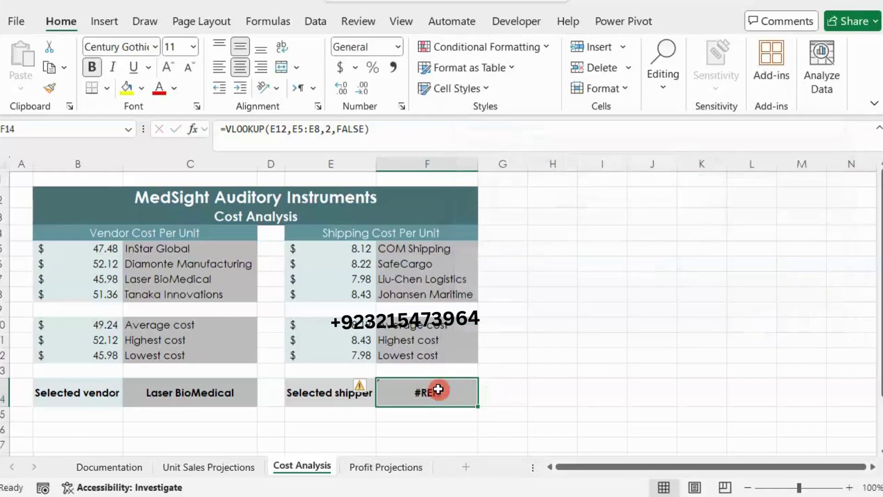
pyautogui.click(332, 129)
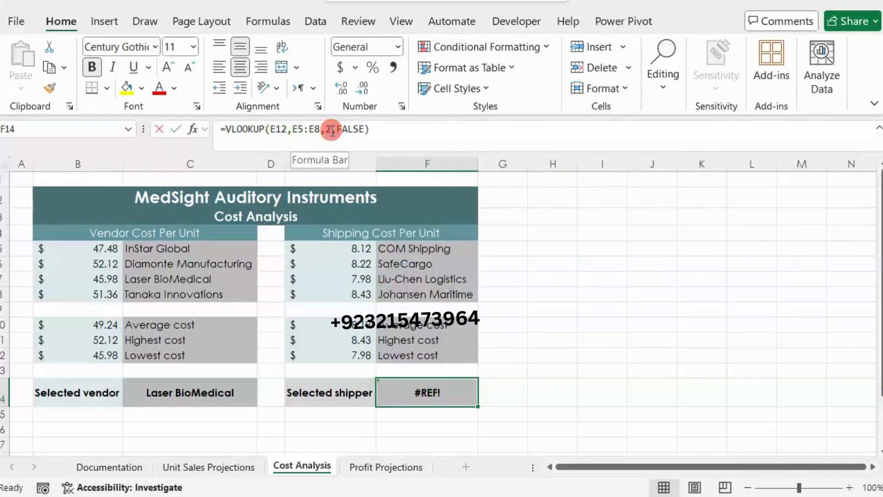
pyautogui.press('BackSpace')
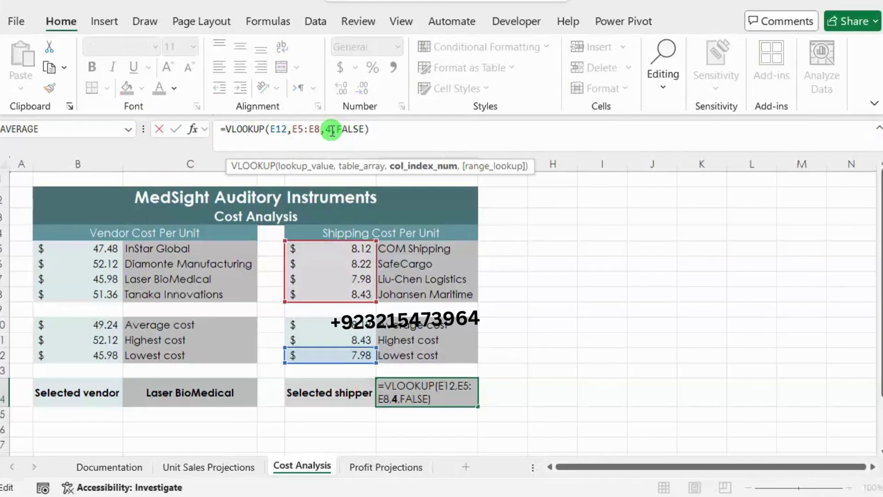
pyautogui.press('Return')
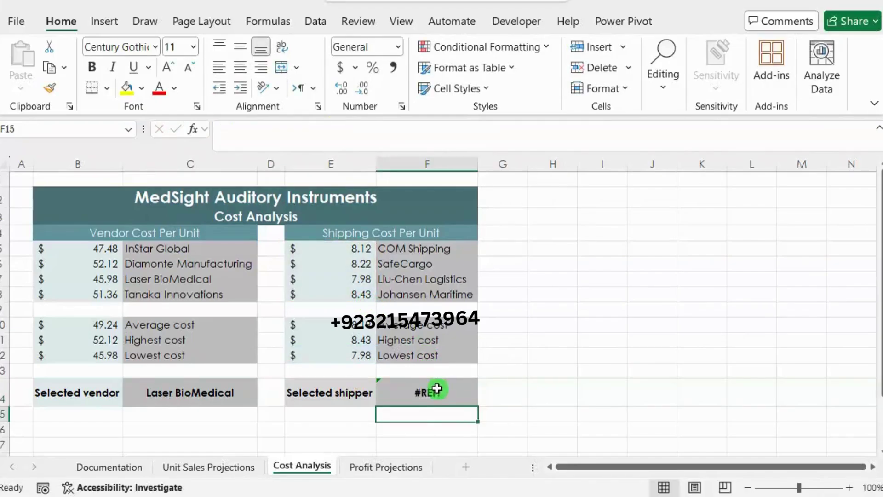
pyautogui.click(434, 390)
pyautogui.click(330, 129)
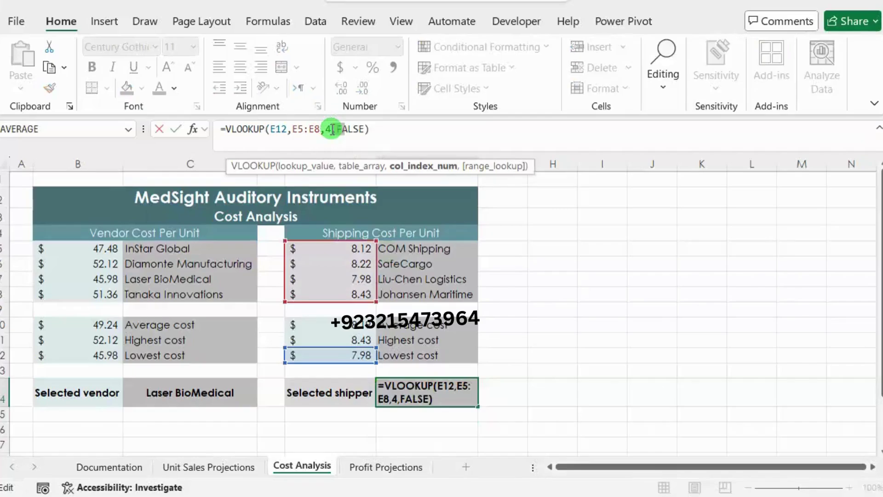
pyautogui.click(314, 129)
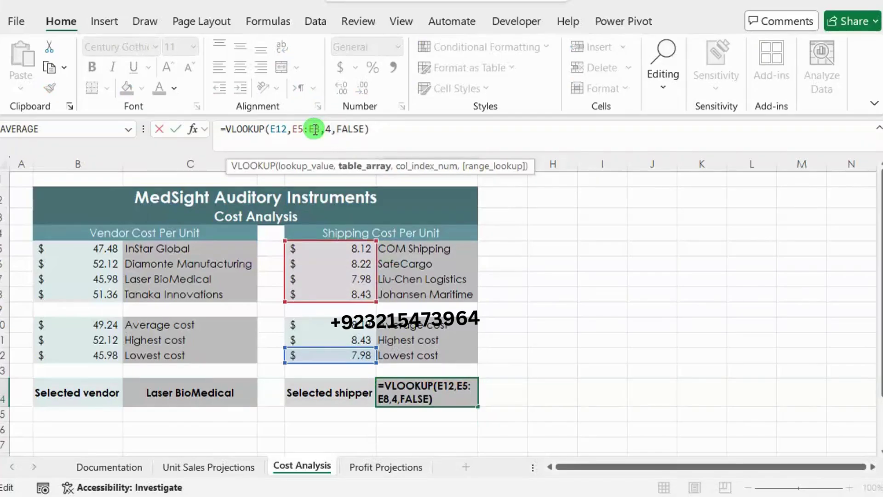
# Step: Reopen F14's VLOOKUP arguments, change the table range to E5:F8 and column index to 2
pyautogui.click(192, 130)
pyautogui.click(596, 175)
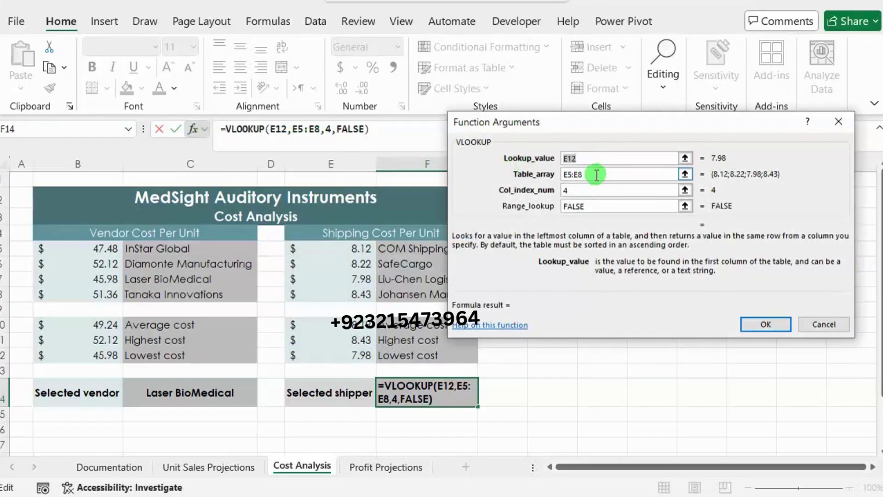
pyautogui.doubleClick(597, 175)
pyautogui.press('BackSpace')
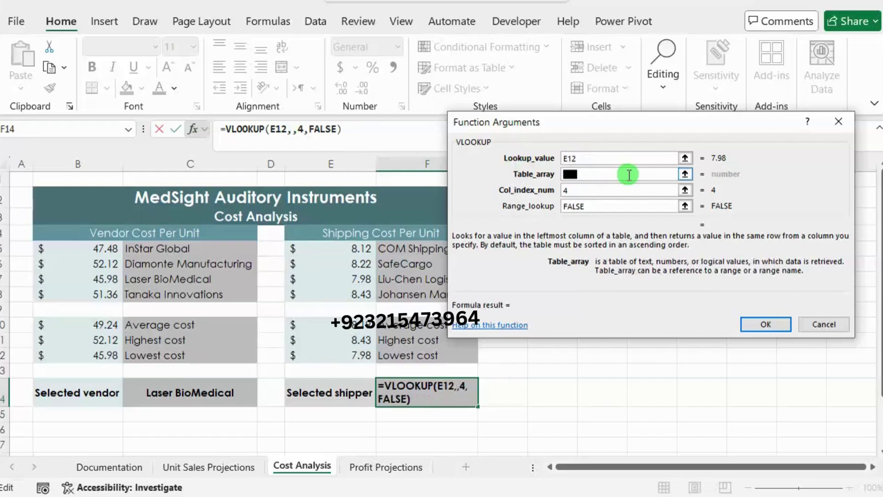
pyautogui.moveTo(351, 248); pyautogui.dragTo(419, 294)
pyautogui.click(588, 190)
pyautogui.press('BackSpace')
pyautogui.write('2')
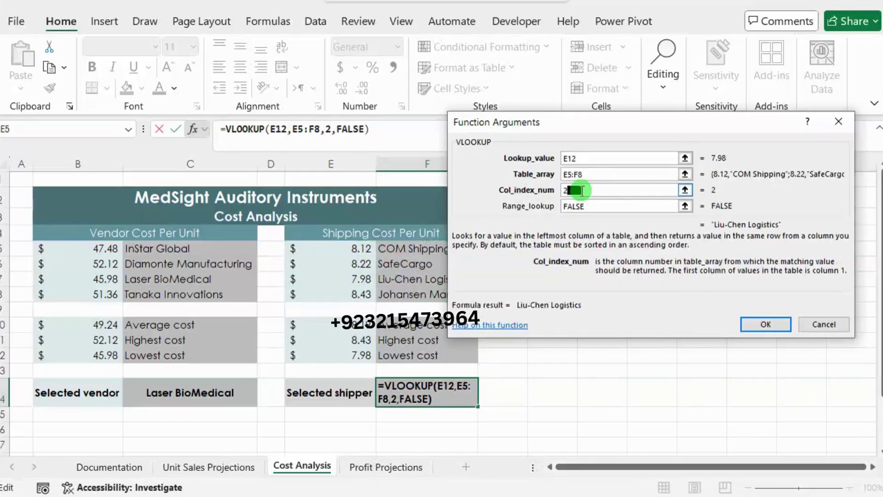
pyautogui.press('Return')
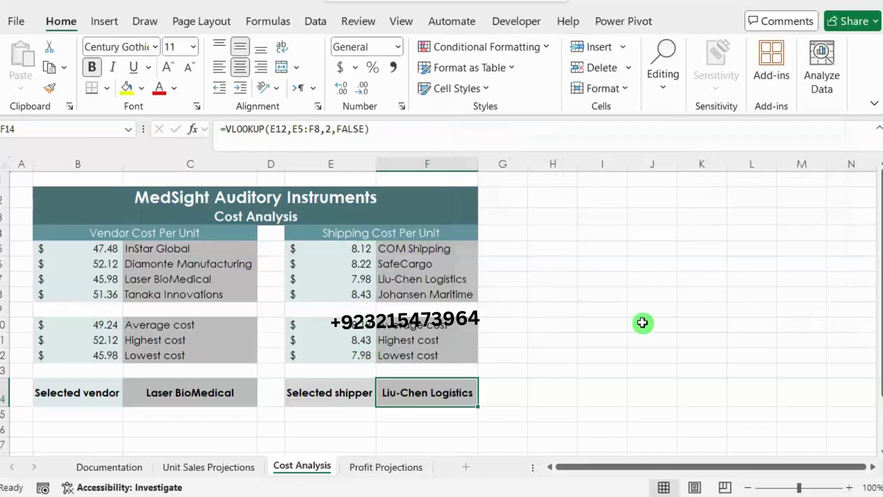
# Step: In Word, remove the green highlight from instruction 8
pyautogui.hotkey('alt', 'Tab')
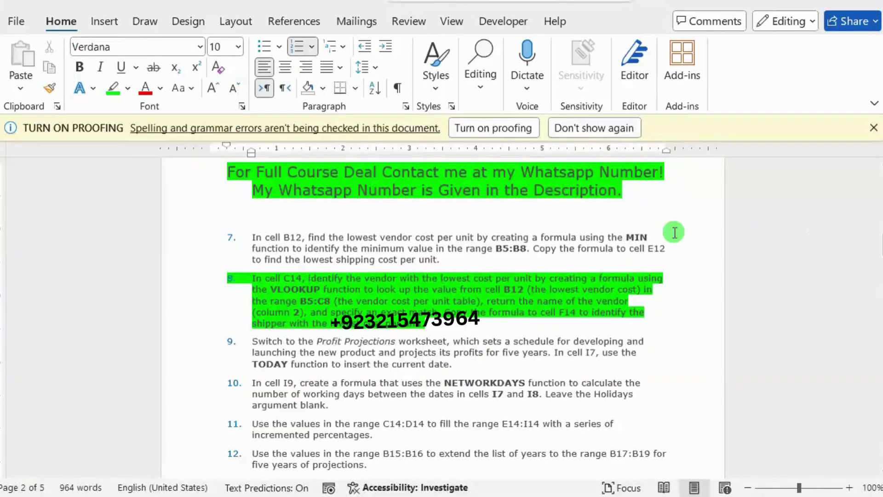
pyautogui.moveTo(424, 325); pyautogui.dragTo(243, 282)
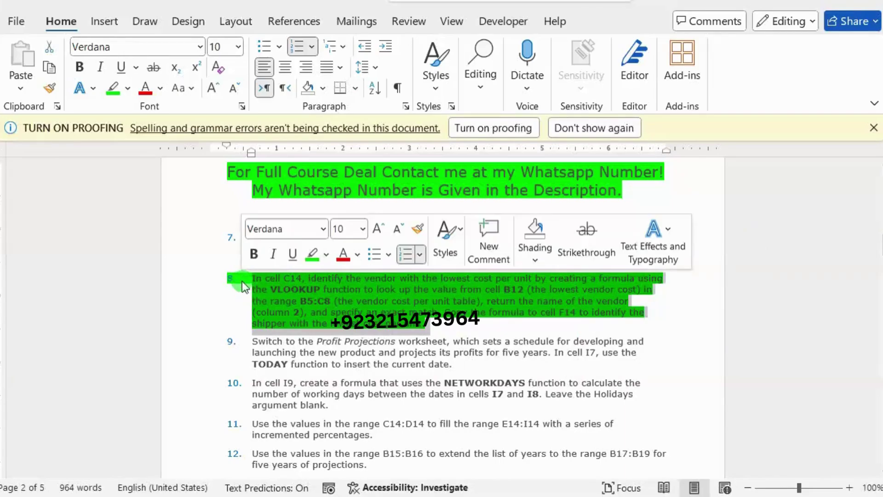
pyautogui.click(307, 255)
pyautogui.click(357, 339)
# Step: Highlight instruction 9 in green and return to the Excel workbook
pyautogui.scroll(-2, 355, 341)
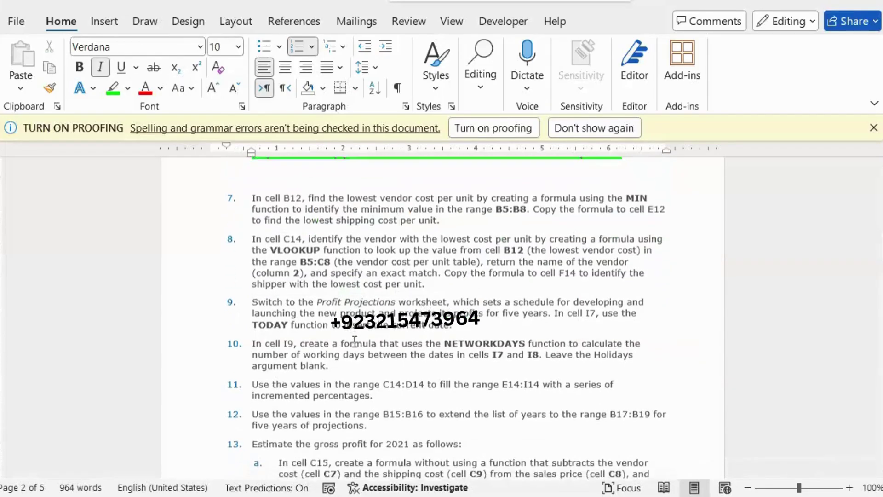
pyautogui.moveTo(253, 266); pyautogui.dragTo(456, 288)
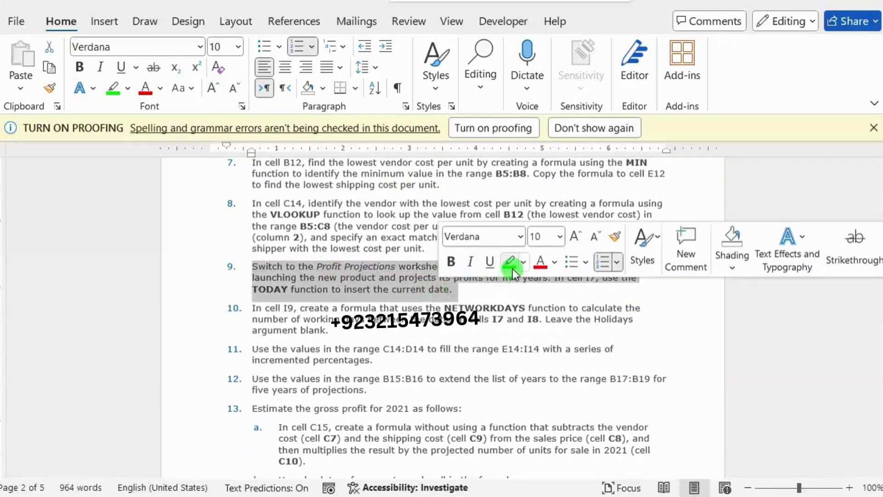
pyautogui.click(512, 268)
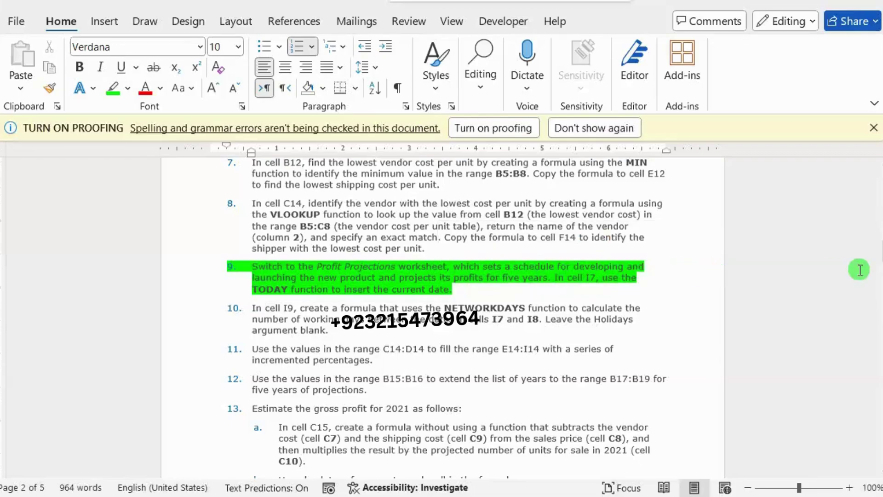
pyautogui.moveTo(881, 252)
pyautogui.click(834, 260)
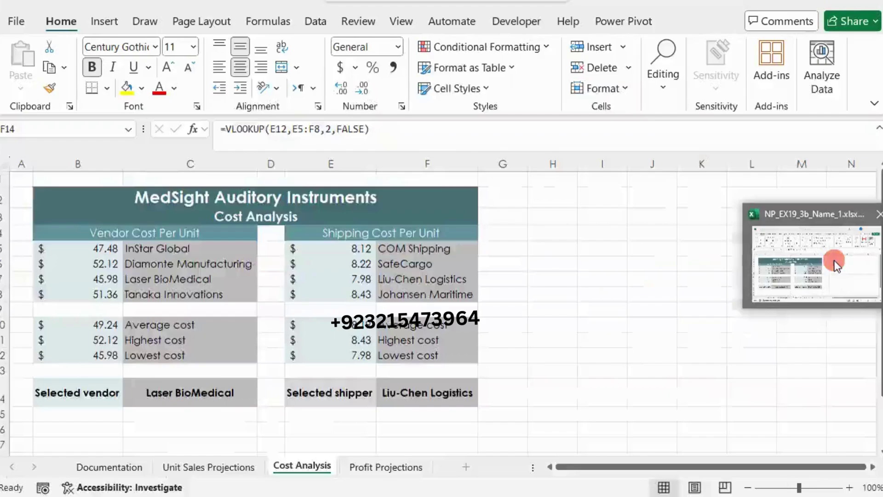
# Step: On the Profit Projections sheet, enter =TODAY() in I7 so it shows 8/20/2024
pyautogui.click(369, 467)
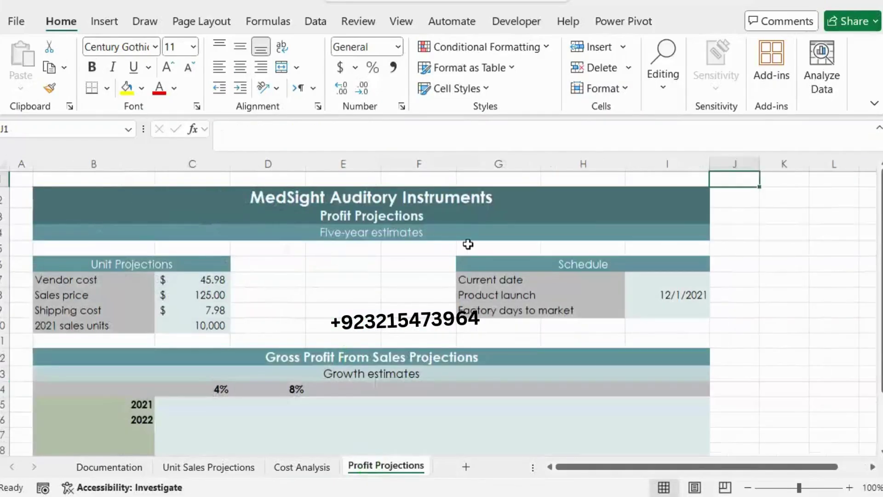
pyautogui.click(676, 282)
pyautogui.click(504, 130)
pyautogui.write('=T')
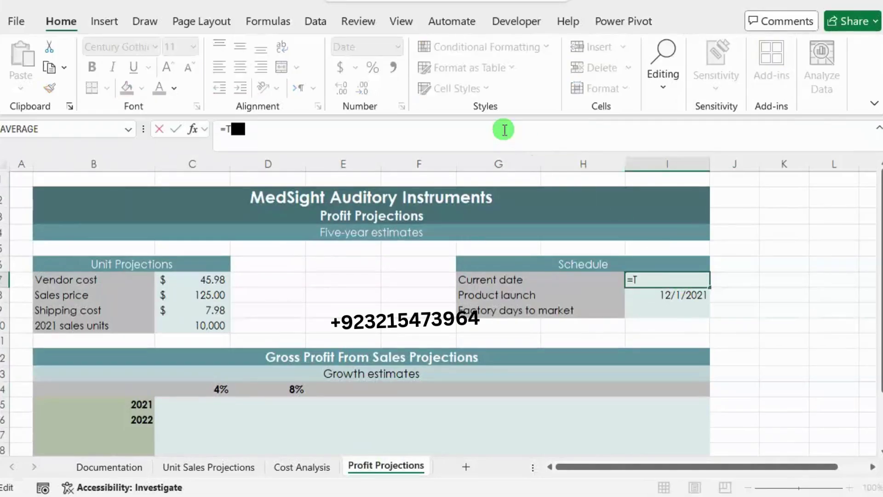
pyautogui.write('O')
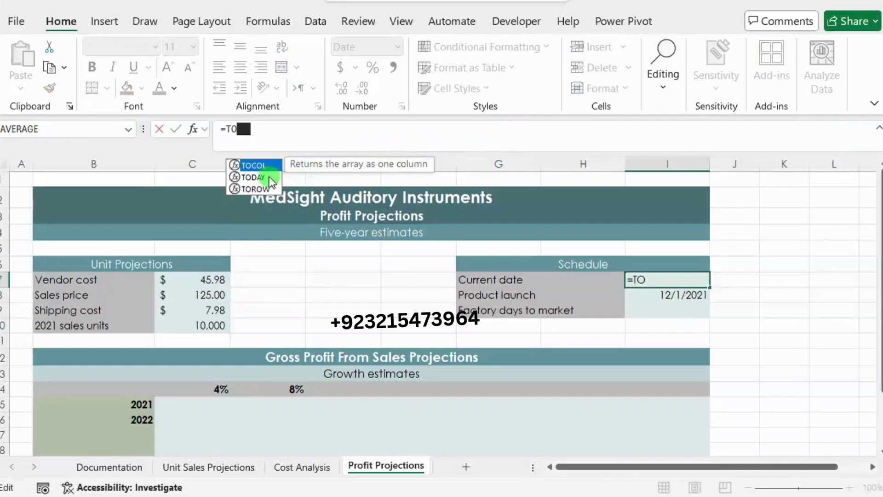
pyautogui.doubleClick(269, 178)
pyautogui.write(')')
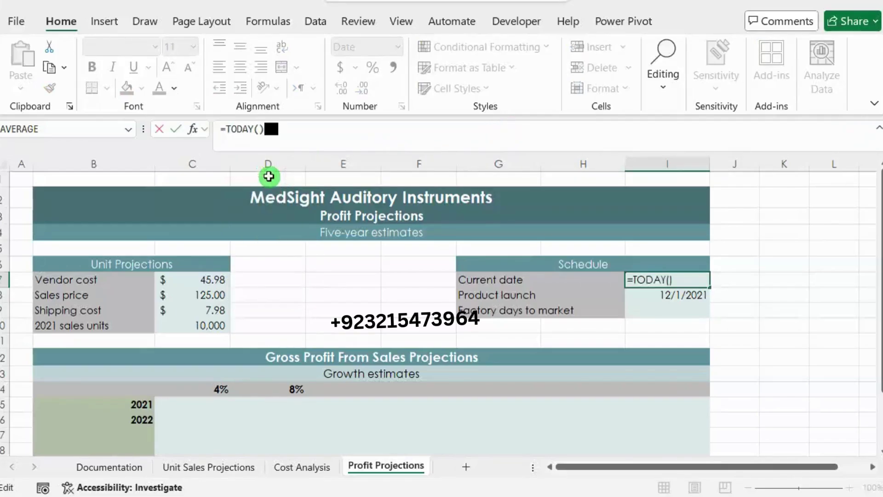
pyautogui.press('Return')
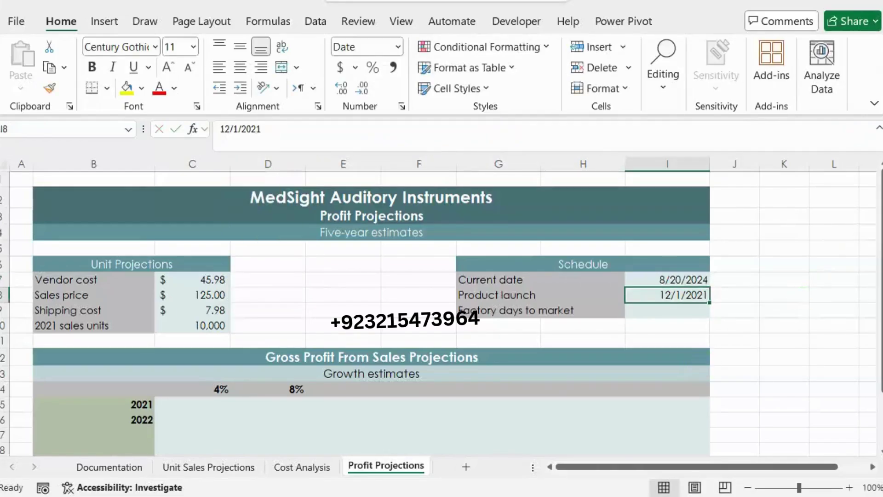
pyautogui.hotkey('alt', 'Tab')
# Step: Remove instruction 9's green highlight and highlight instruction 10 in green instead
pyautogui.moveTo(470, 293); pyautogui.dragTo(254, 267)
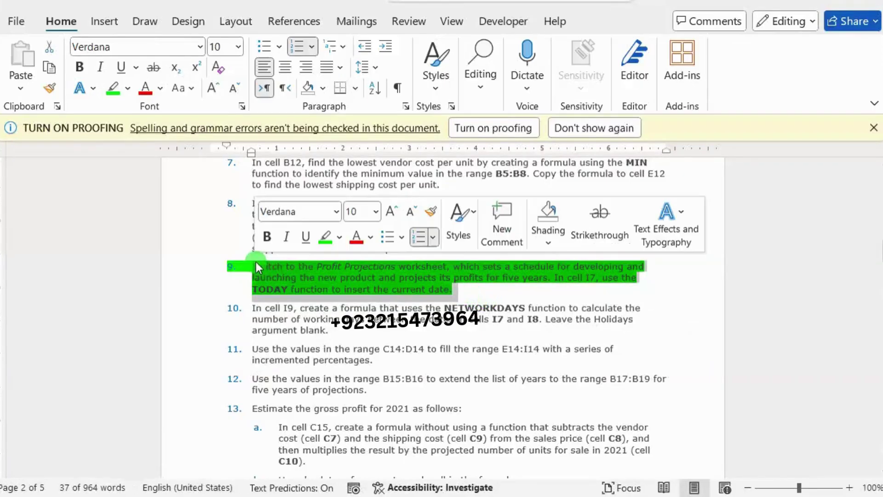
pyautogui.click(328, 241)
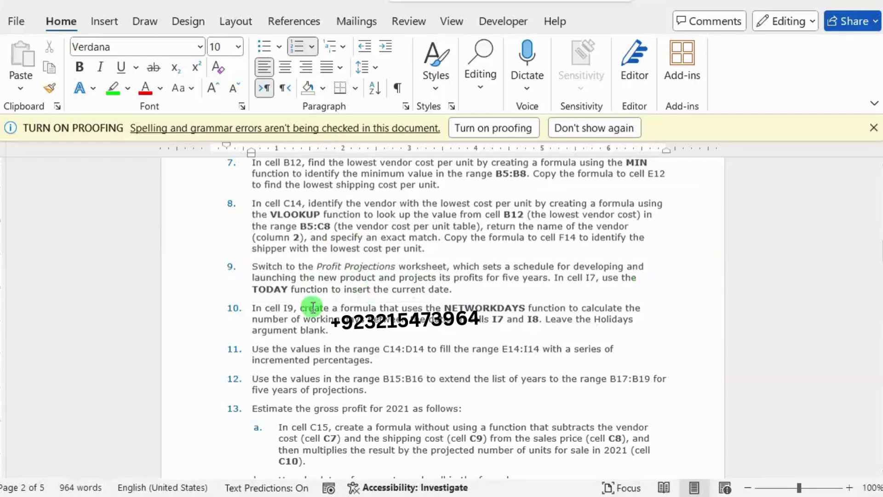
pyautogui.moveTo(250, 311); pyautogui.dragTo(348, 330)
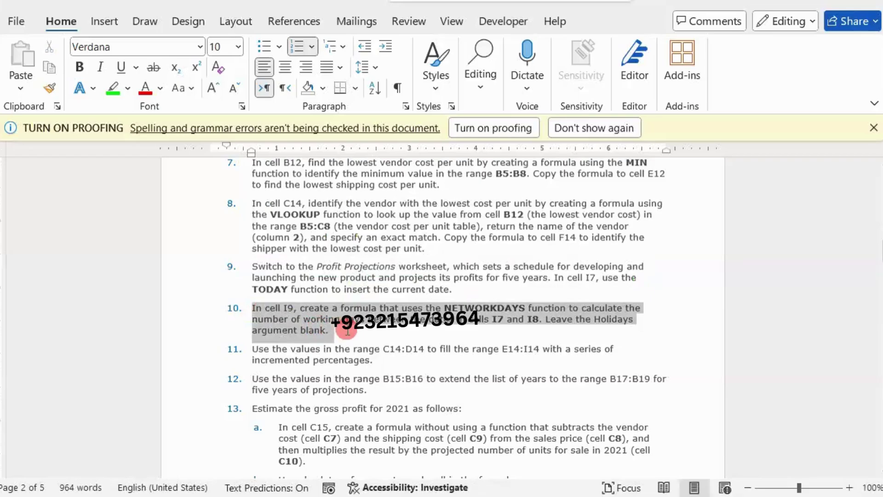
pyautogui.click(416, 302)
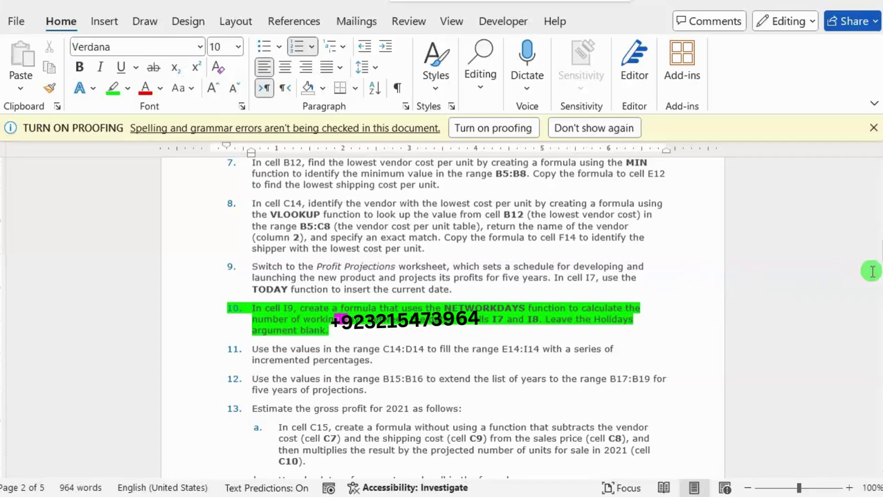
pyautogui.hotkey('alt', 'Tab')
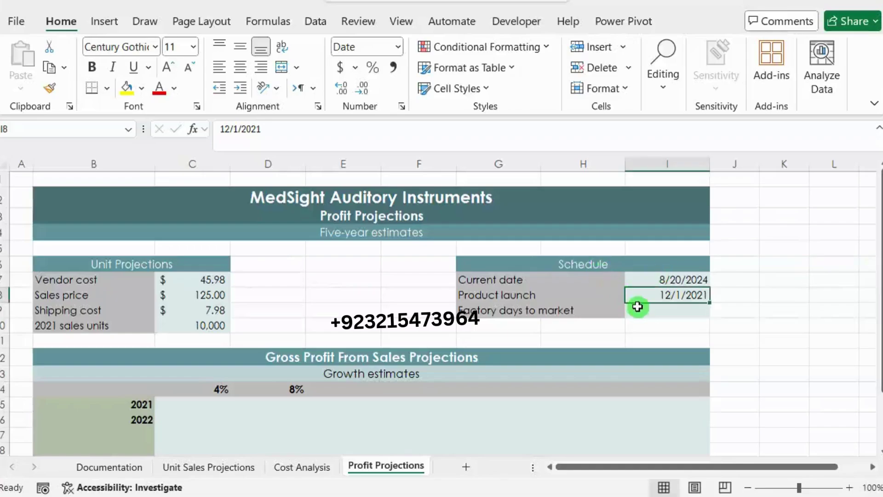
# Step: Start a NETWORKDAYS formula in I9 and open its Function Arguments dialog
pyautogui.click(636, 307)
pyautogui.click(403, 143)
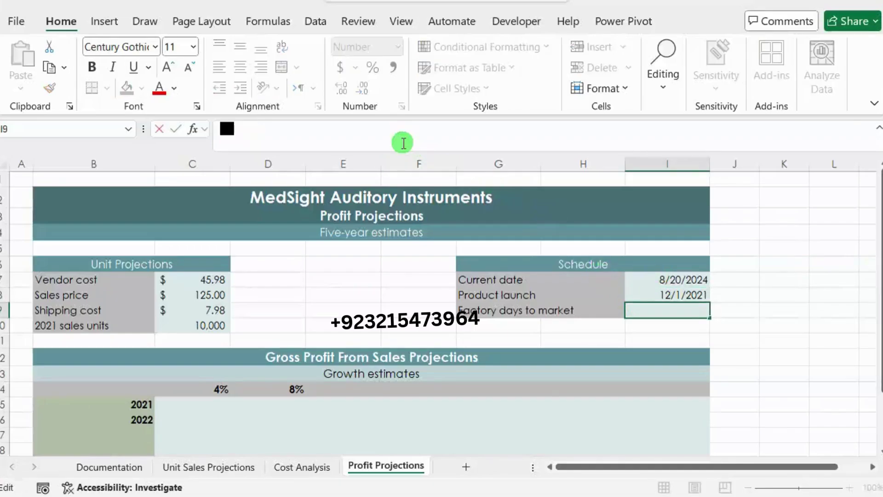
pyautogui.write('=NEW')
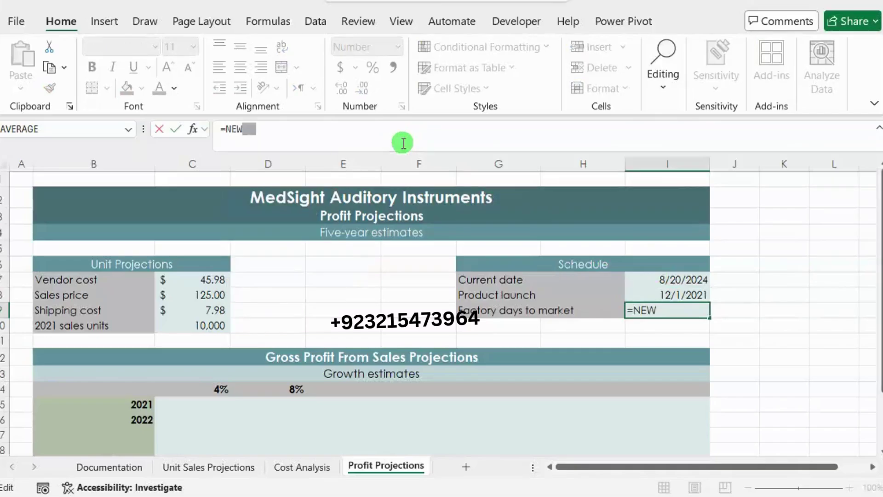
pyautogui.press('BackSpace')
pyautogui.write('T')
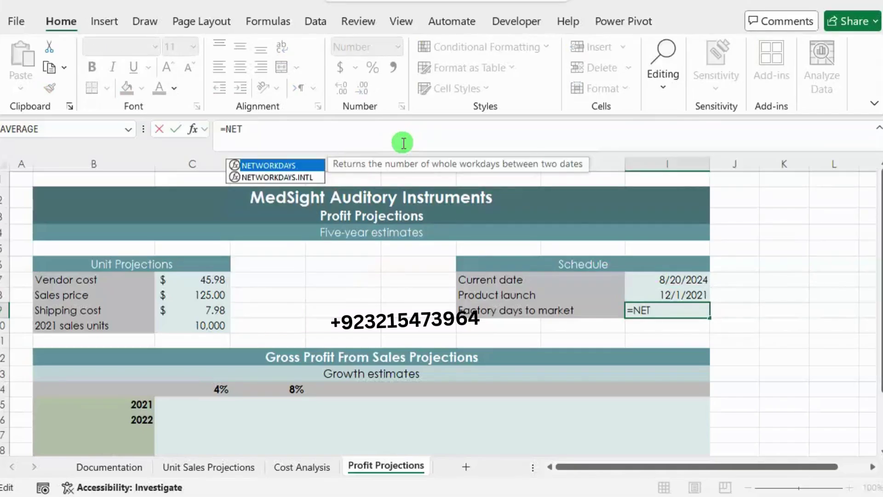
pyautogui.doubleClick(291, 166)
pyautogui.click(194, 133)
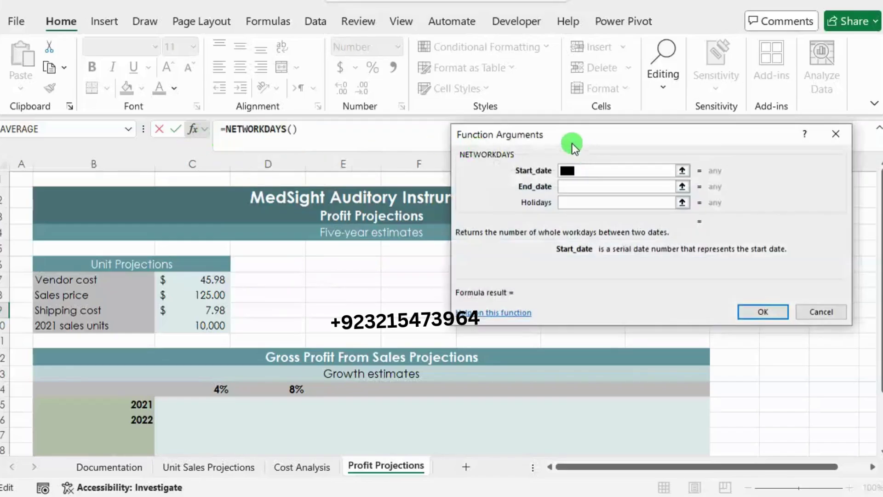
pyautogui.moveTo(572, 142); pyautogui.dragTo(507, 148)
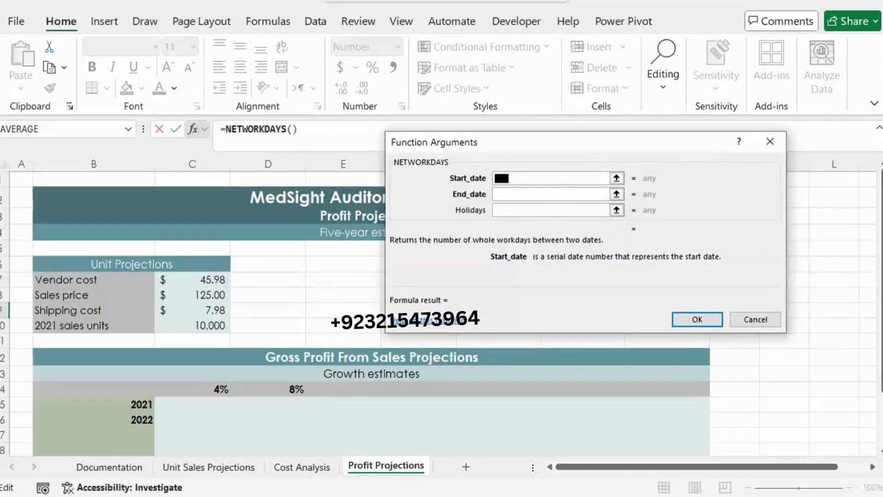
pyautogui.click(848, 210)
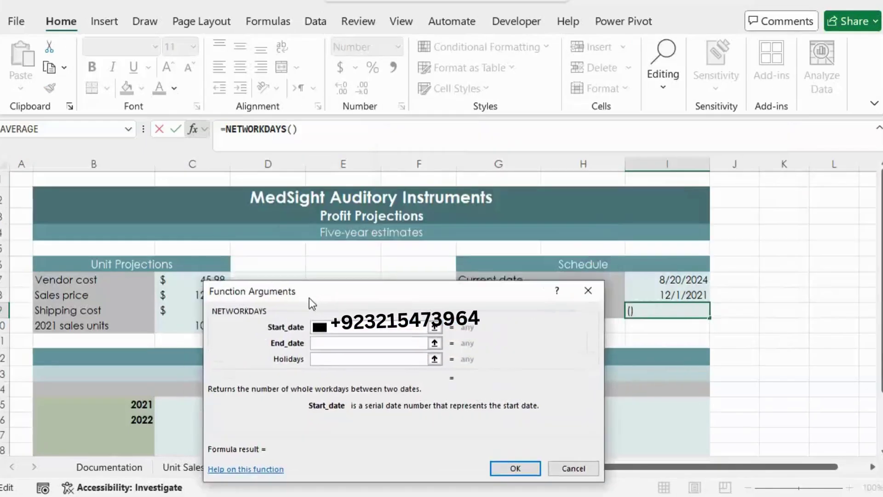
# Step: Fill the NETWORKDAYS arguments with I7 as start date and I8 as end date
pyautogui.moveTo(309, 297); pyautogui.dragTo(338, 323)
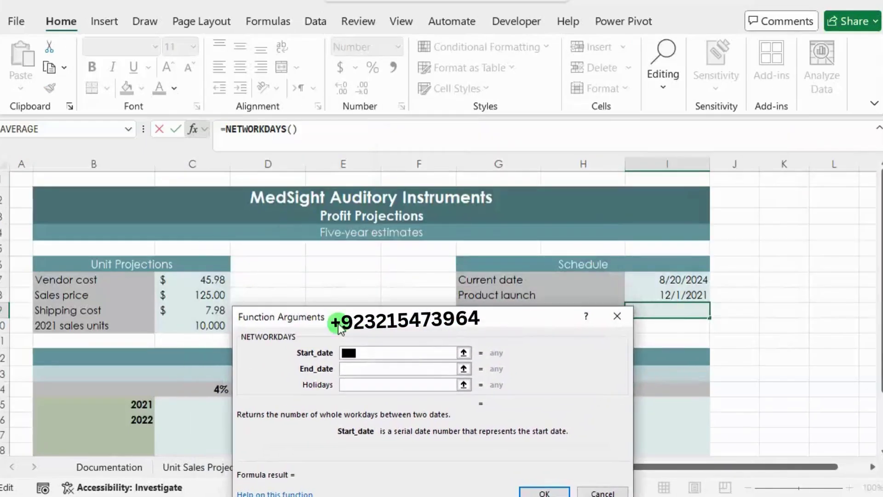
pyautogui.click(649, 279)
pyautogui.click(352, 369)
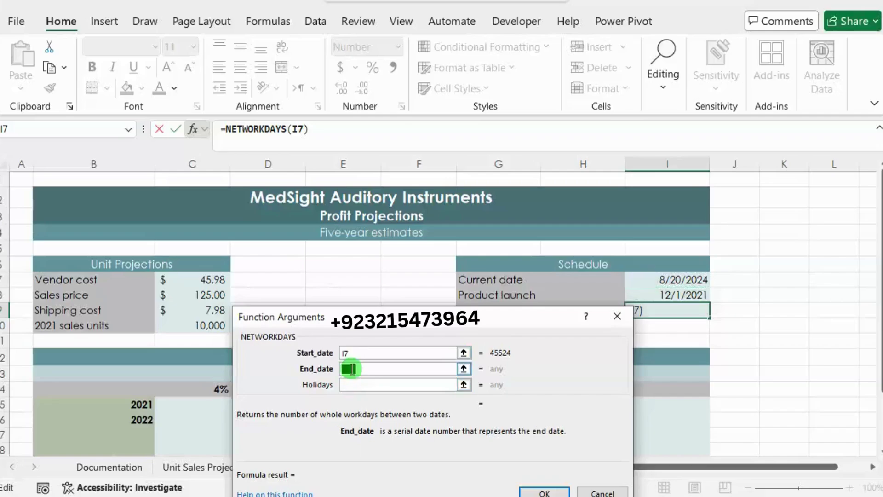
pyautogui.click(667, 294)
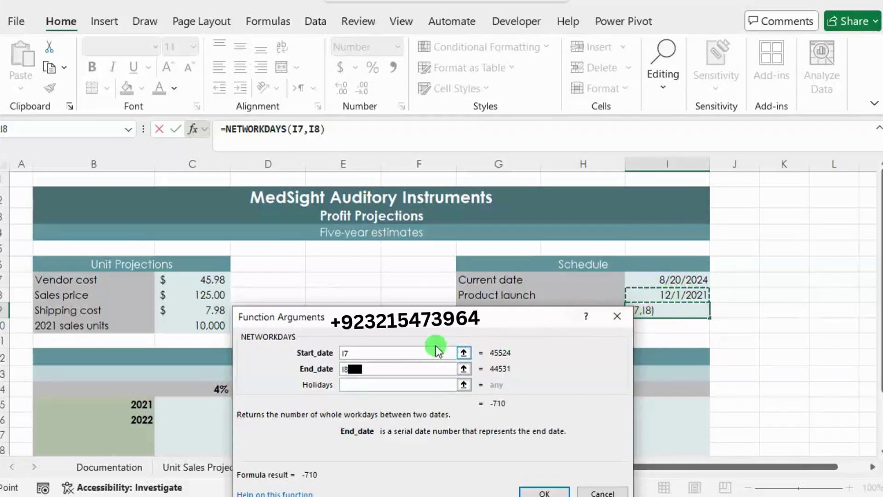
pyautogui.moveTo(422, 318); pyautogui.dragTo(408, 201)
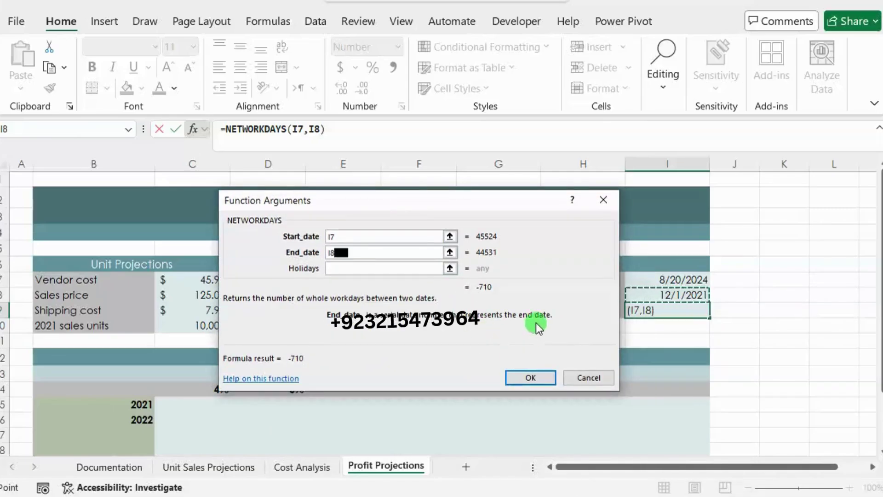
pyautogui.moveTo(430, 205); pyautogui.dragTo(378, 341)
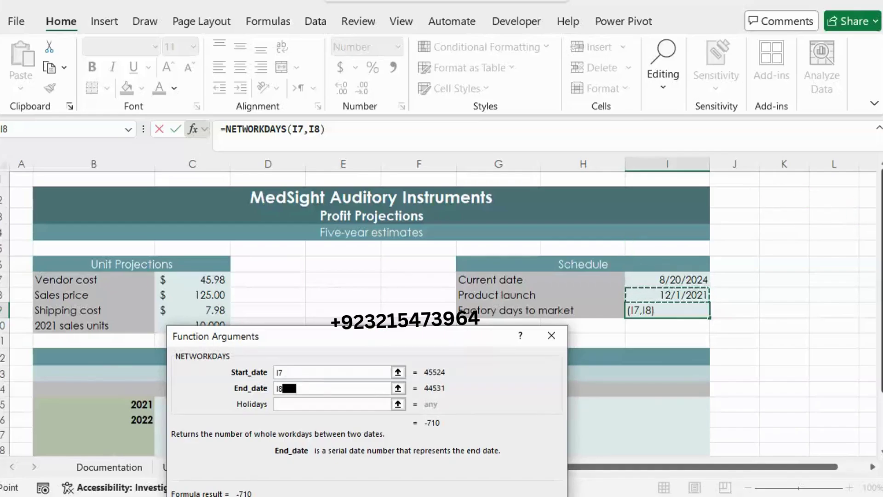
pyautogui.moveTo(827, 241)
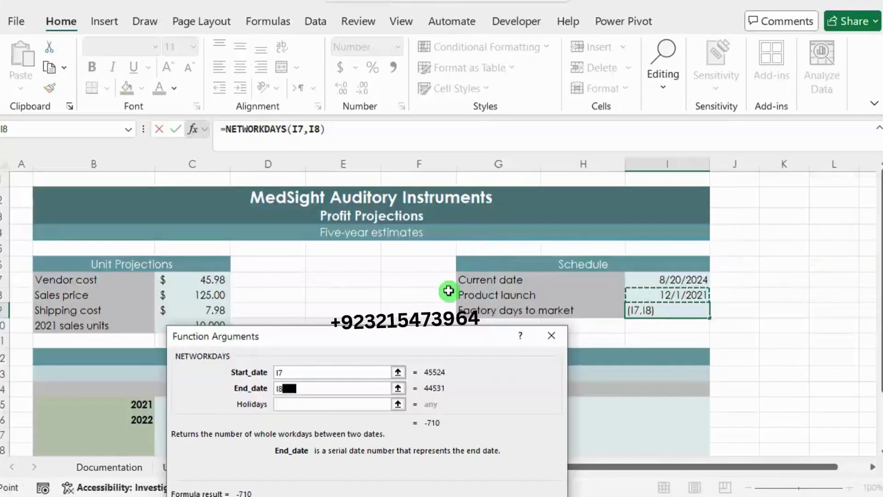
pyautogui.moveTo(448, 336); pyautogui.dragTo(314, 233)
# Step: Swap the dates to start I8 and end I7, giving =NETWORKDAYS(I8,I7) = 710
pyautogui.click(178, 287)
pyautogui.press('BackSpace')
pyautogui.press('BackSpace')
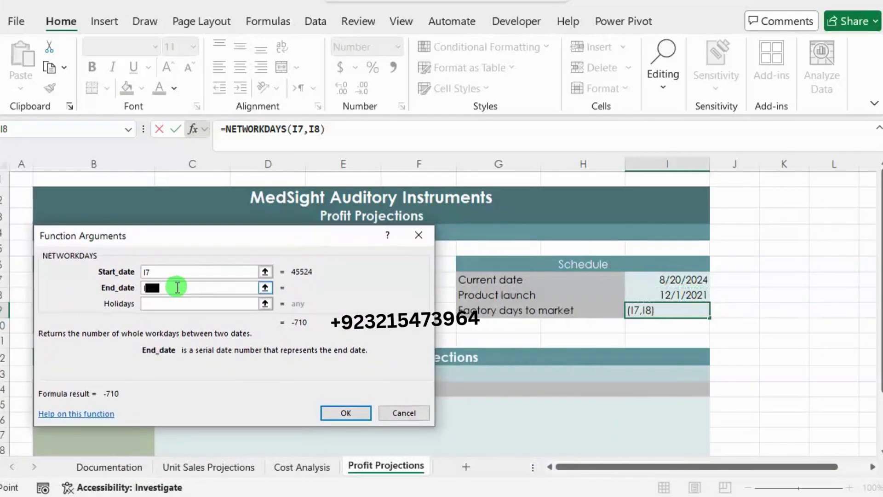
pyautogui.click(165, 274)
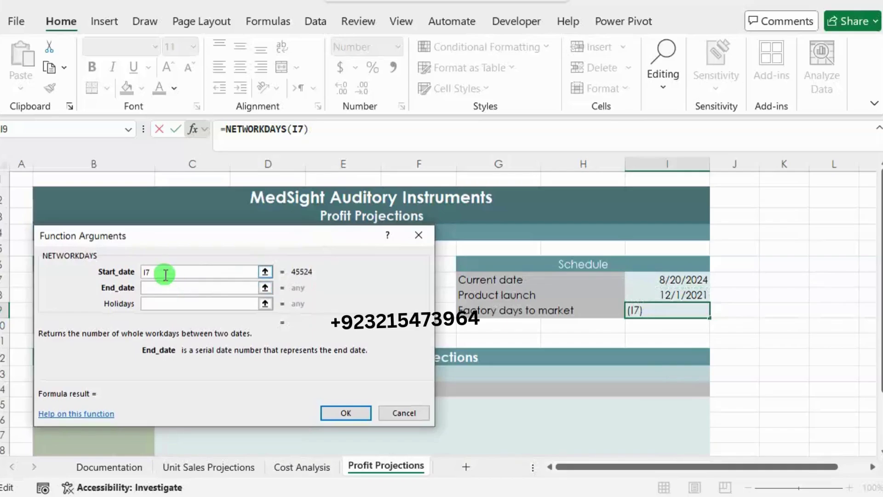
pyautogui.press('BackSpace')
pyautogui.write('8')
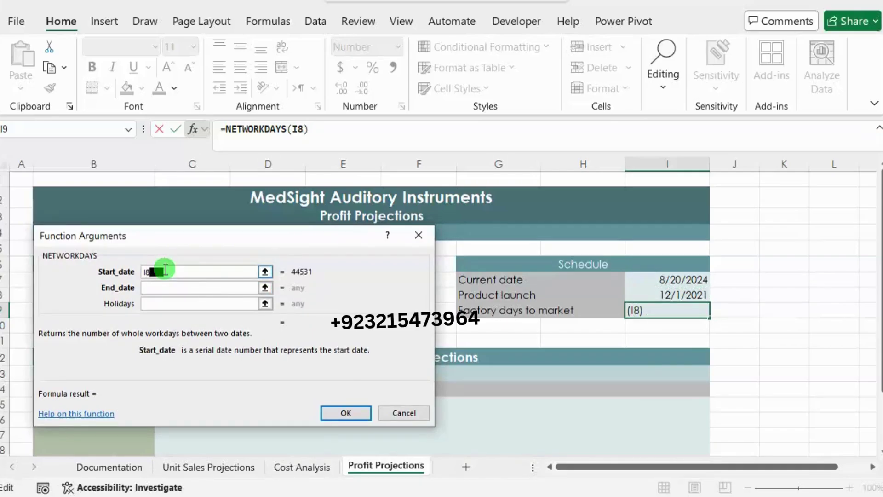
pyautogui.click(183, 287)
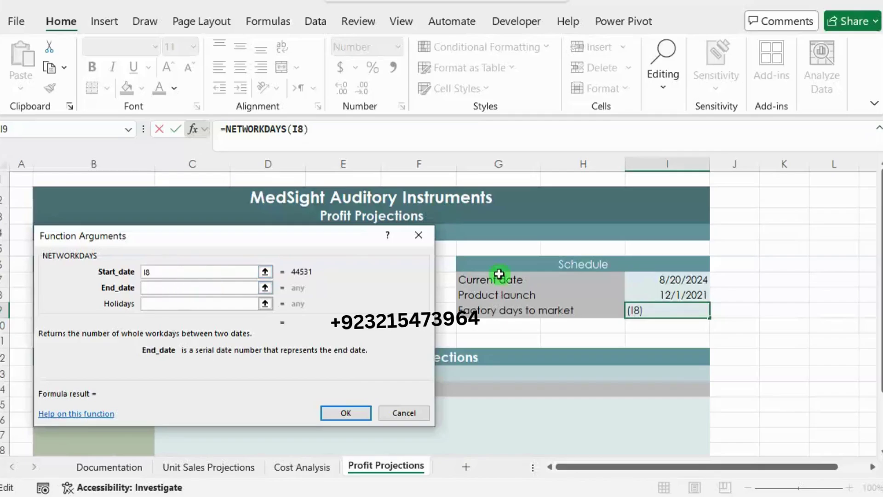
pyautogui.click(635, 280)
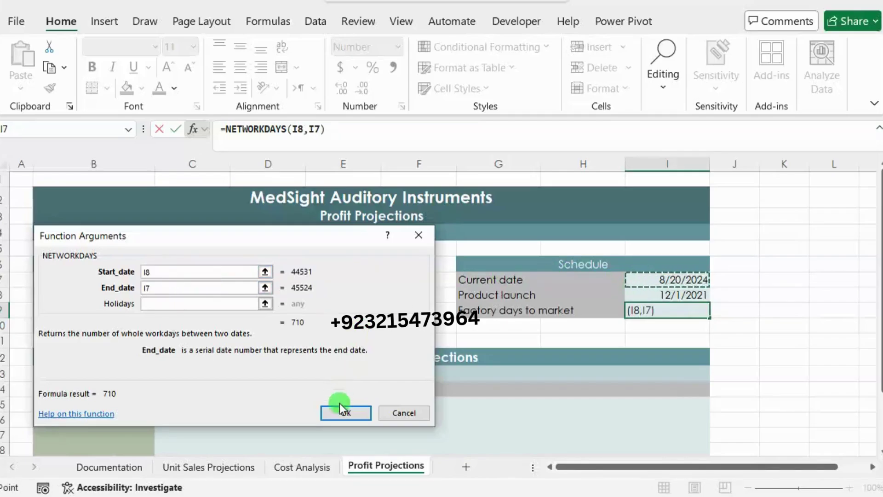
pyautogui.click(356, 411)
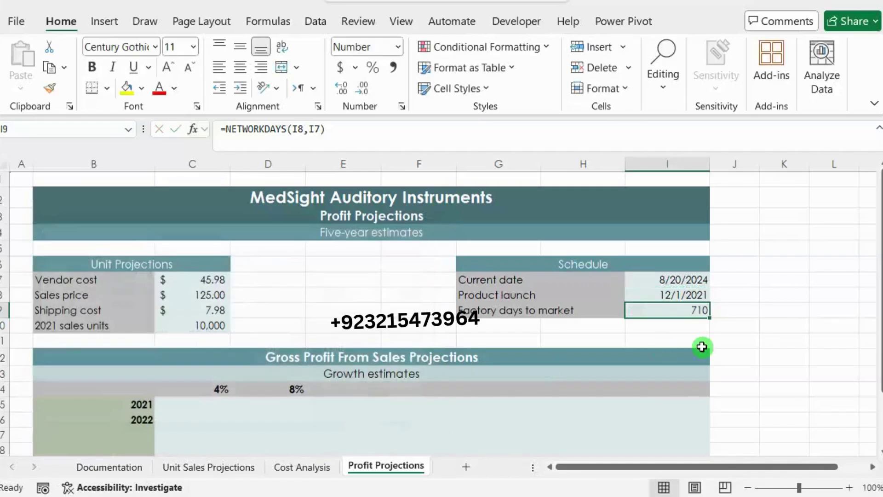
pyautogui.click(775, 314)
# Step: Paste two green-highlighted 18 pt paragraphs offering solutions by WhatsApp below step 10
pyautogui.hotkey('alt', 'Tab')
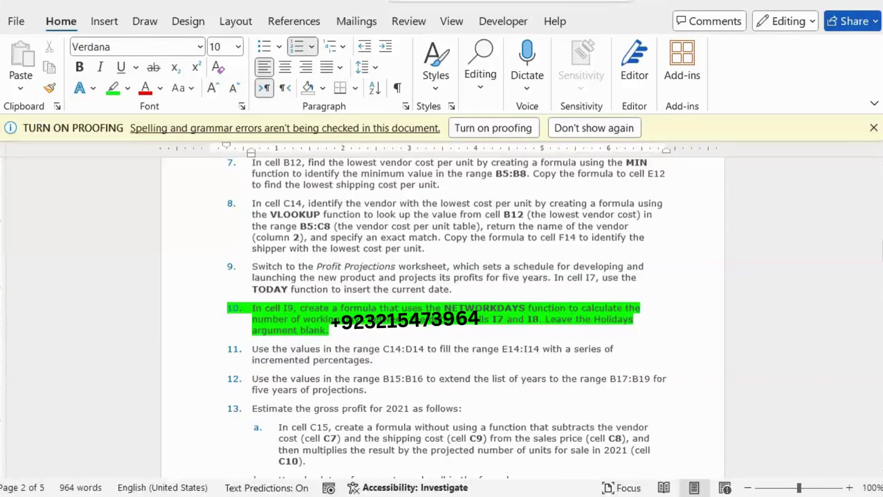
pyautogui.moveTo(338, 330); pyautogui.dragTo(253, 309)
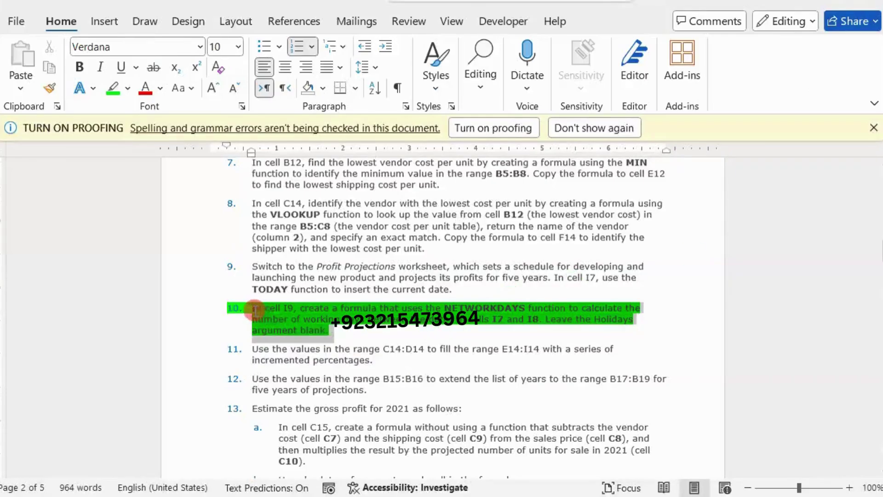
pyautogui.click(351, 324)
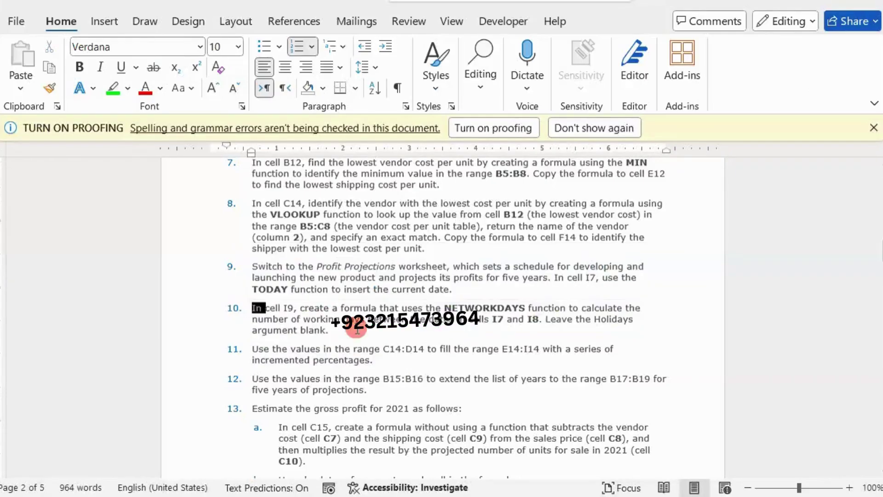
pyautogui.scroll(-6, 354, 325)
pyautogui.scroll(-3, 357, 330)
pyautogui.scroll(6, 357, 330)
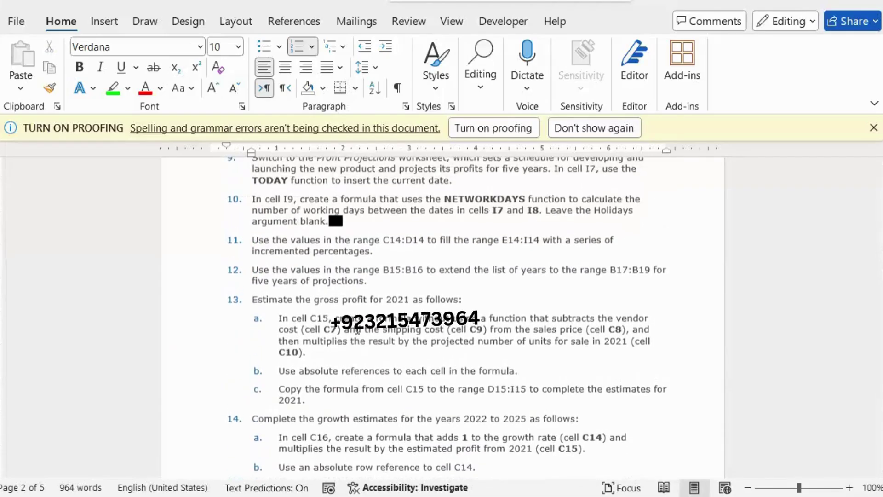
pyautogui.click(331, 221)
pyautogui.write('For Full Solutions of this Assignment Contact me at my Whatsapp Number! My Whatsapp Number is Given in the Description ! For Full Course Deal Contact me at my Whatsapp Number!')
pyautogui.moveTo(315, 237); pyautogui.dragTo(329, 237)
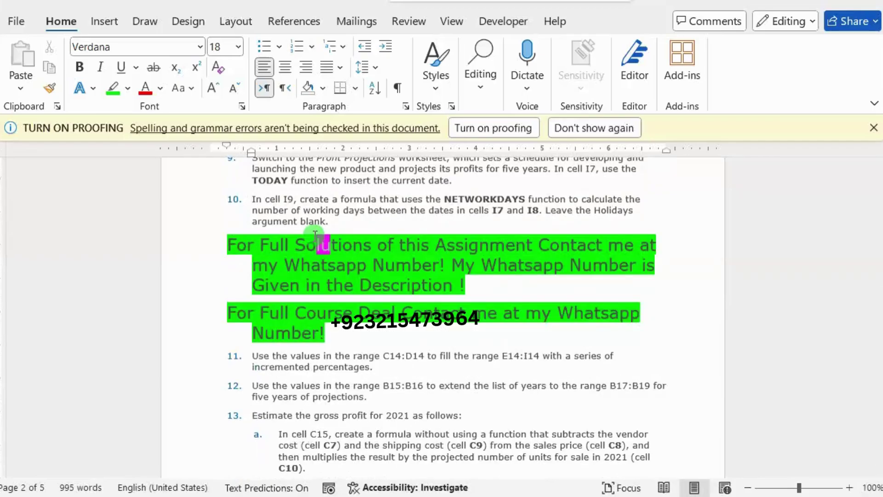